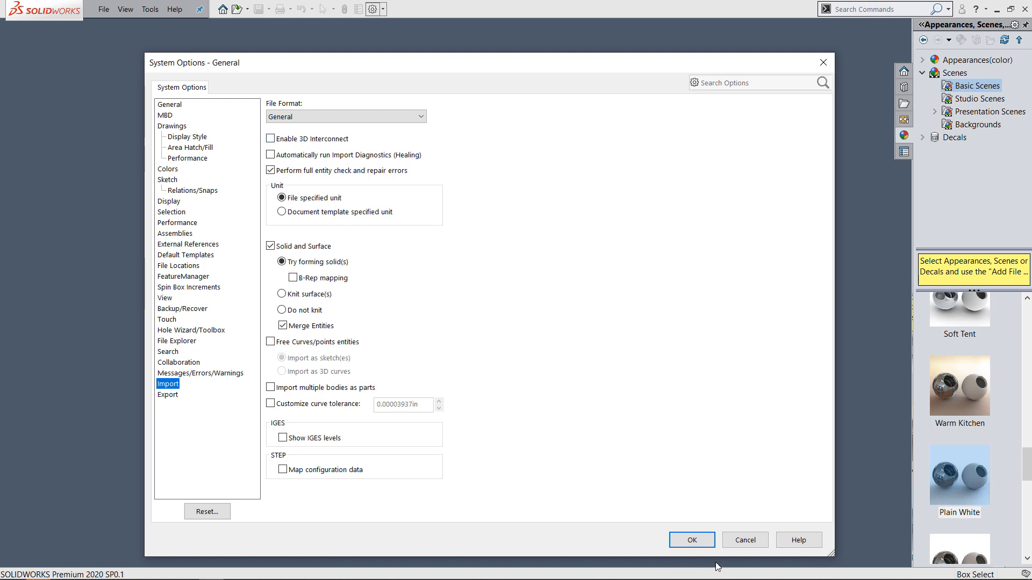
Accept the import options and create a new part from the Part_inch template.
left_click(692, 540)
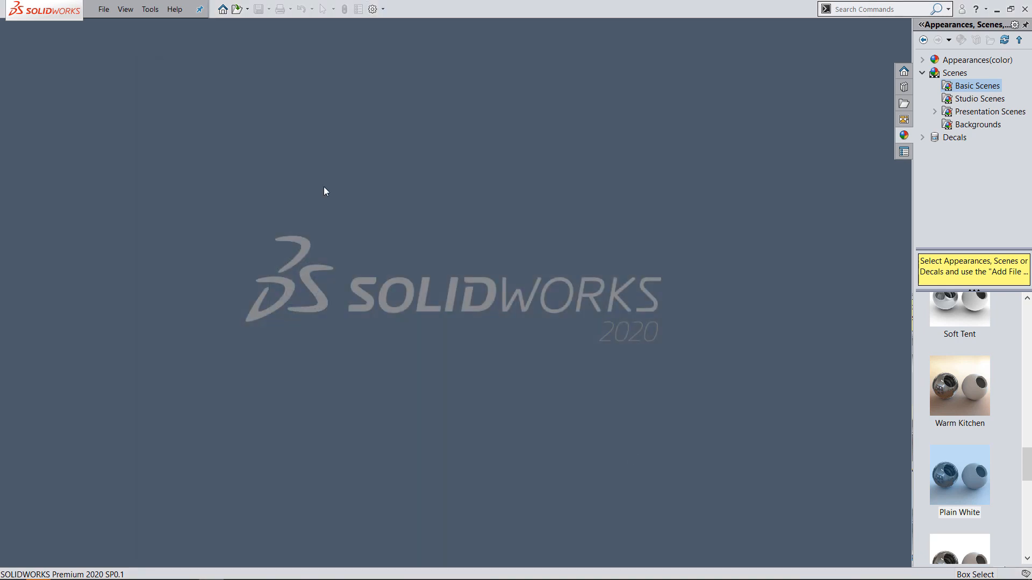
left_click(103, 11)
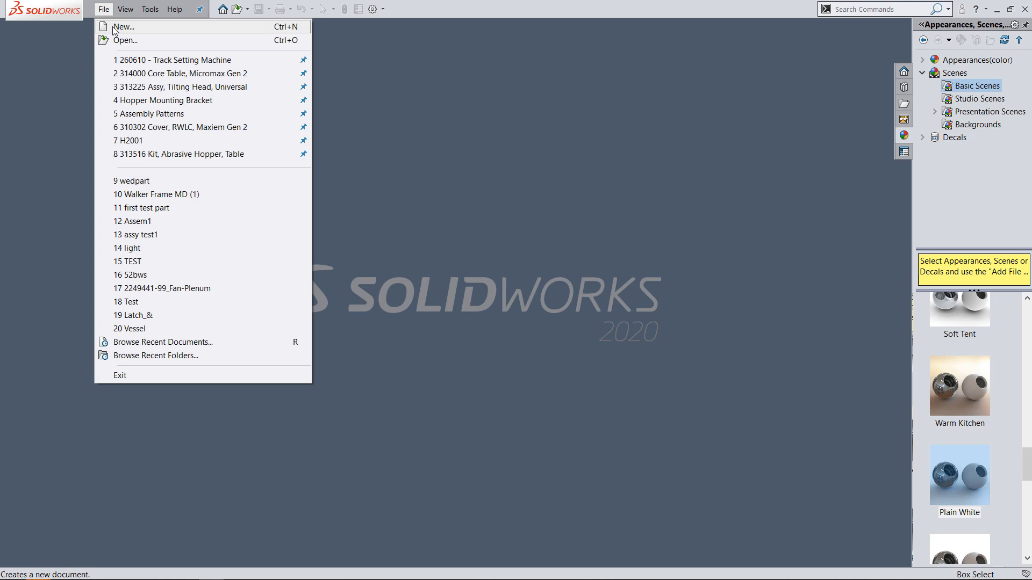
left_click(119, 27)
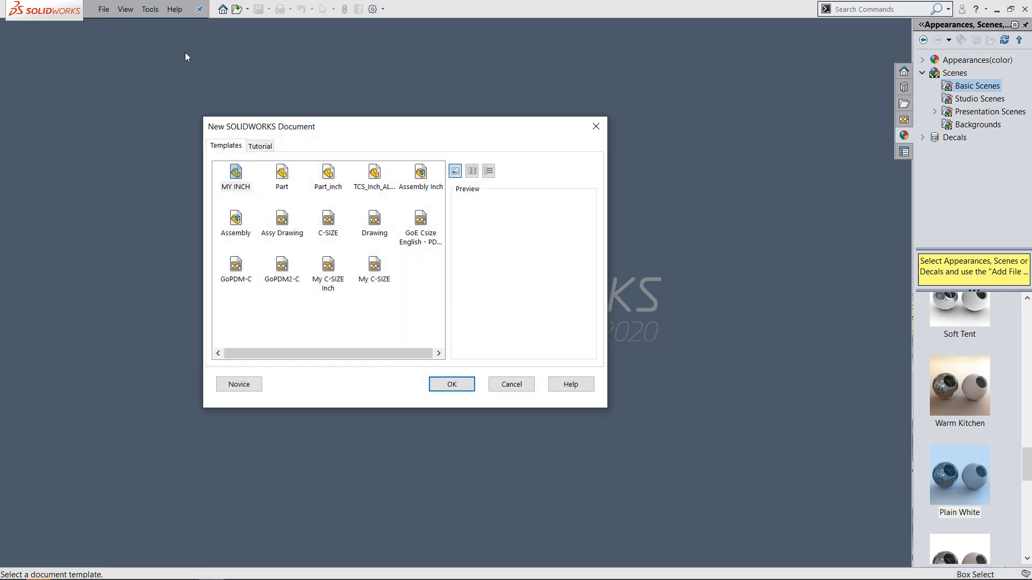
left_click(329, 177)
left_click(452, 384)
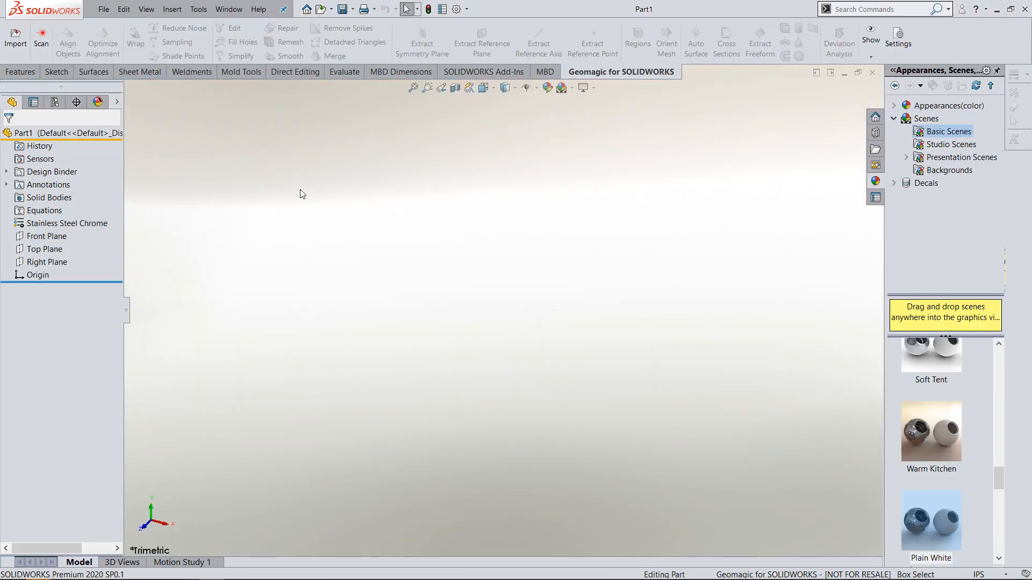
Import the honda70cover scan from the Scanner folder with millimetre units and a 100% points sampling ratio.
left_click(15, 39)
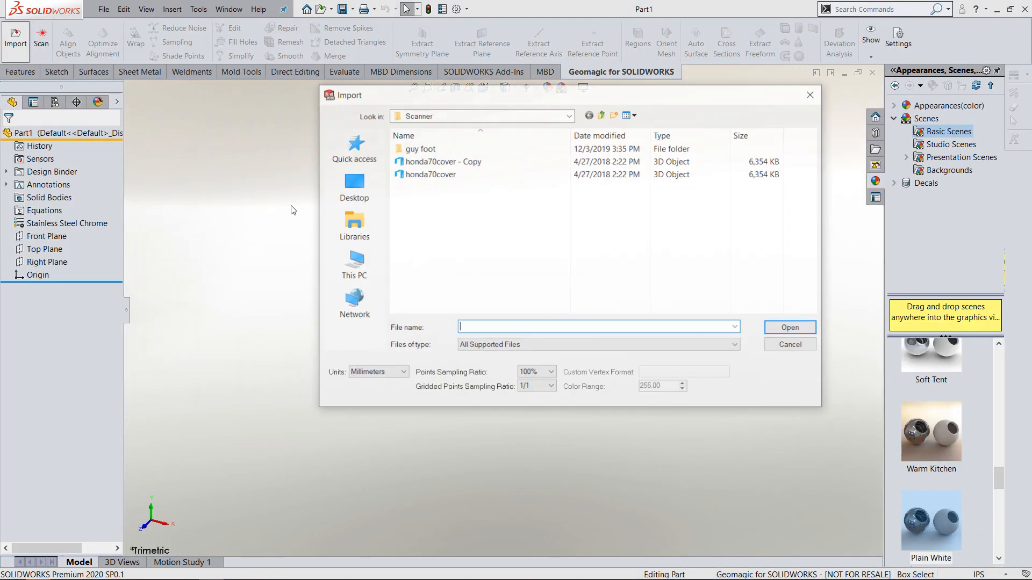
left_click(406, 175)
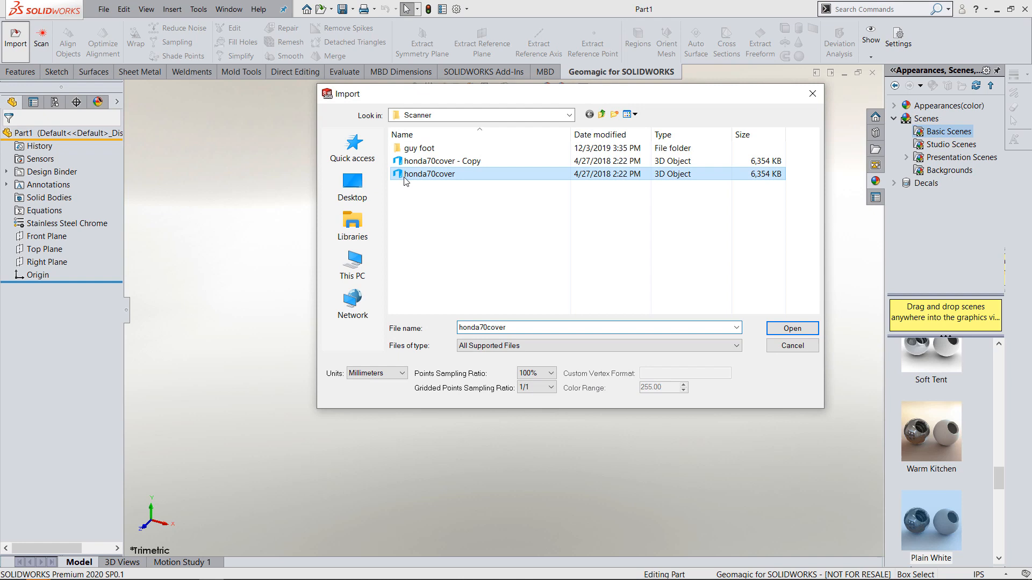
left_click(791, 330)
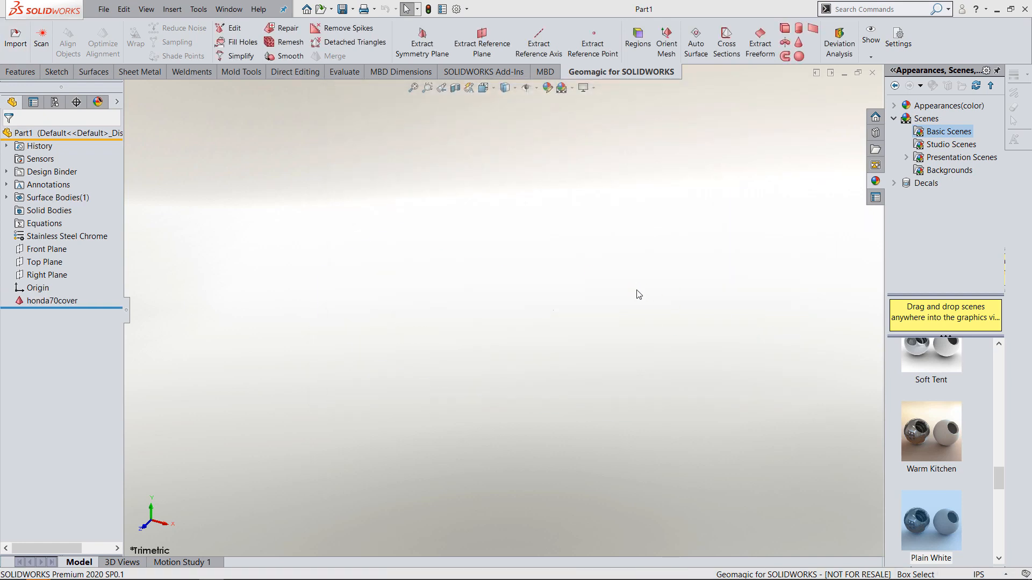
Examine the imported cover mesh from its inner side with the pegs and from its outer face for holes.
middle_click_drag(435, 352, 473, 365)
scroll(490, 337, "down", 5)
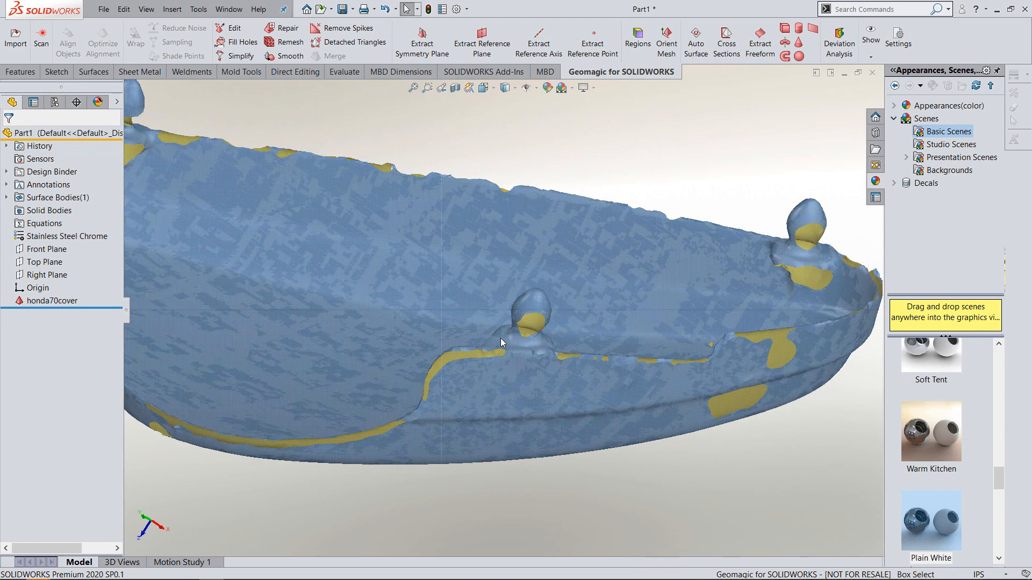
mouse_move(501, 338)
middle_mouse_down()
mouse_move(437, 325)
mouse_move(488, 323)
middle_mouse_up()
scroll(687, 245, "up", 4)
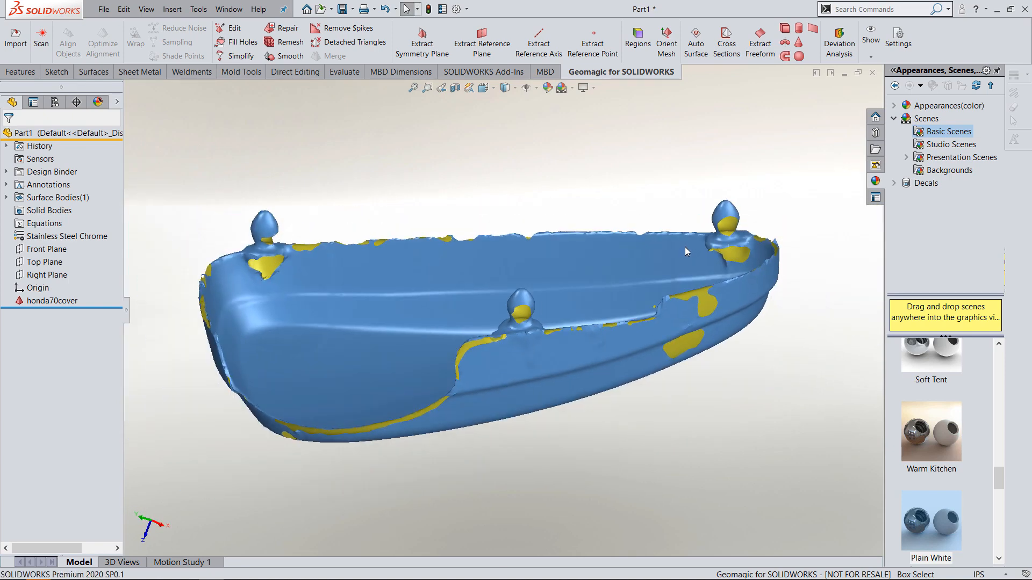
middle_click_drag(685, 247, 597, 242)
scroll(647, 398, "down", 3)
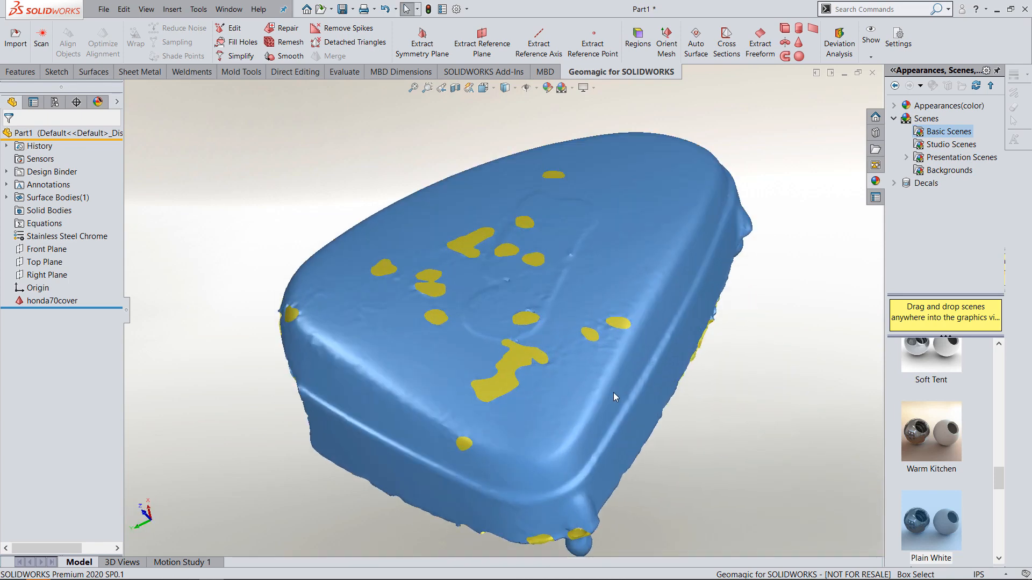
mouse_move(571, 365)
middle_mouse_down()
mouse_move(569, 334)
mouse_move(560, 354)
middle_mouse_up()
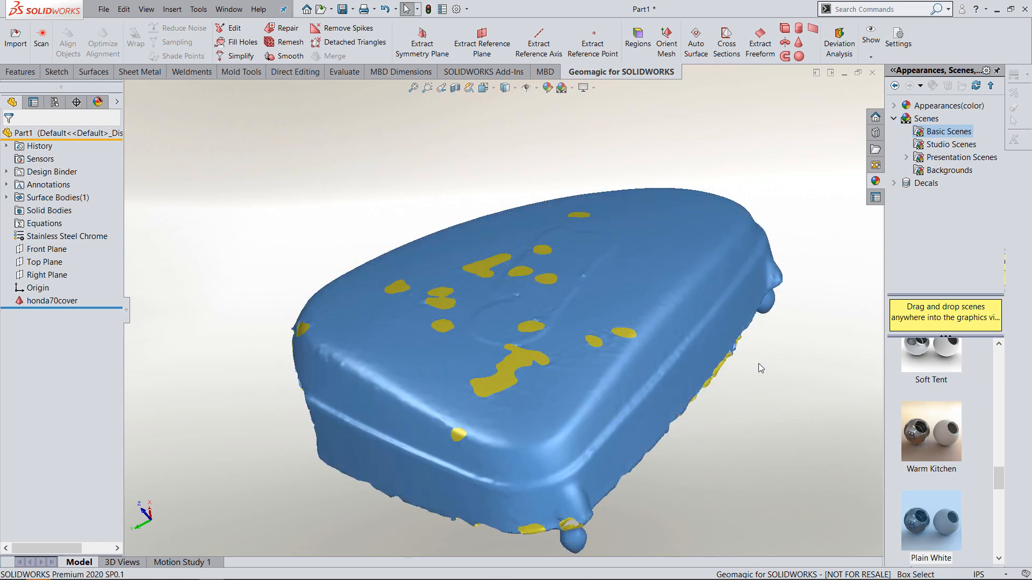
Duplicate the honda70cover mesh under the name backup and move the copy above the original in the feature tree.
right_click(67, 304)
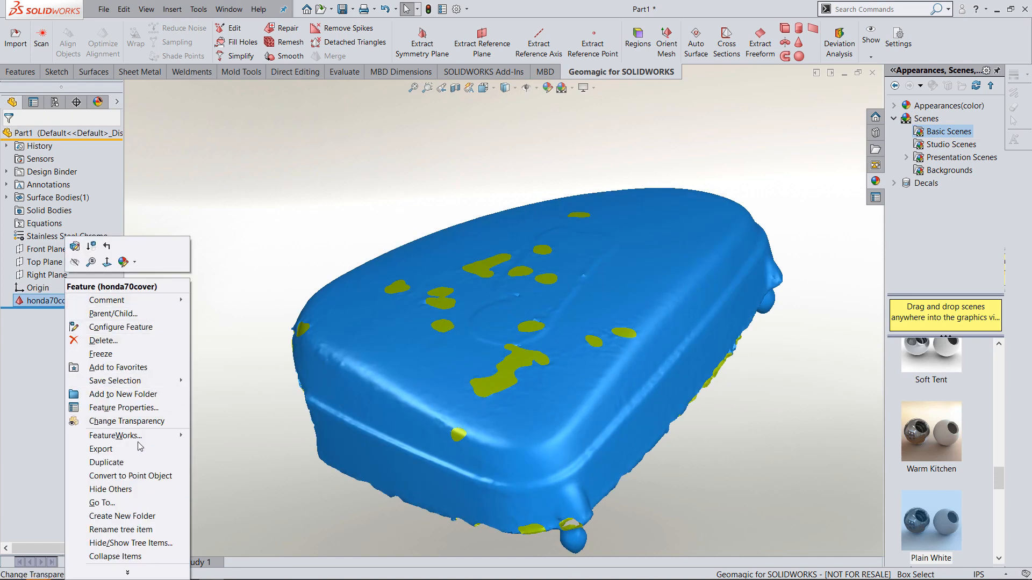
left_click(138, 462)
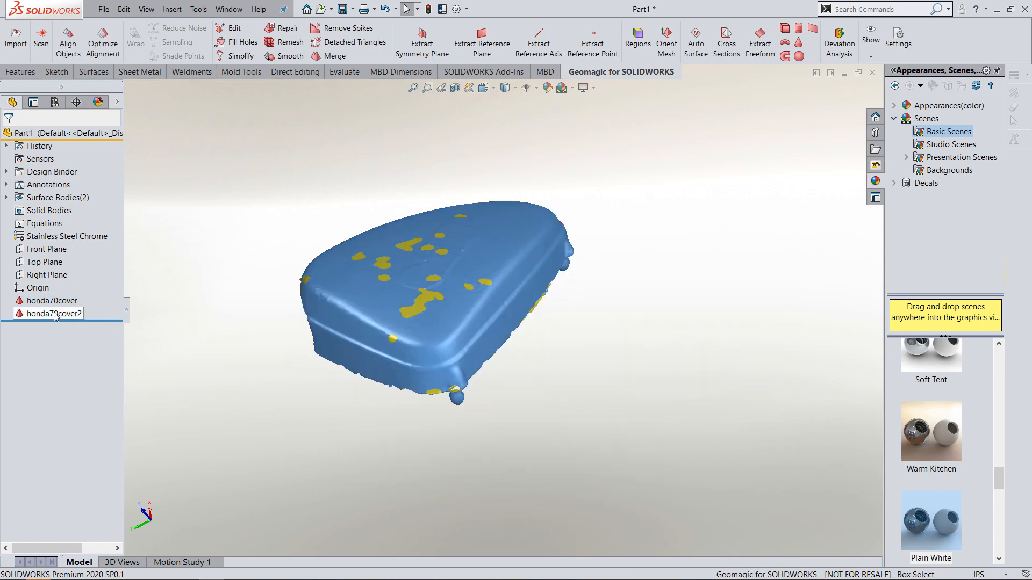
right_click(56, 315)
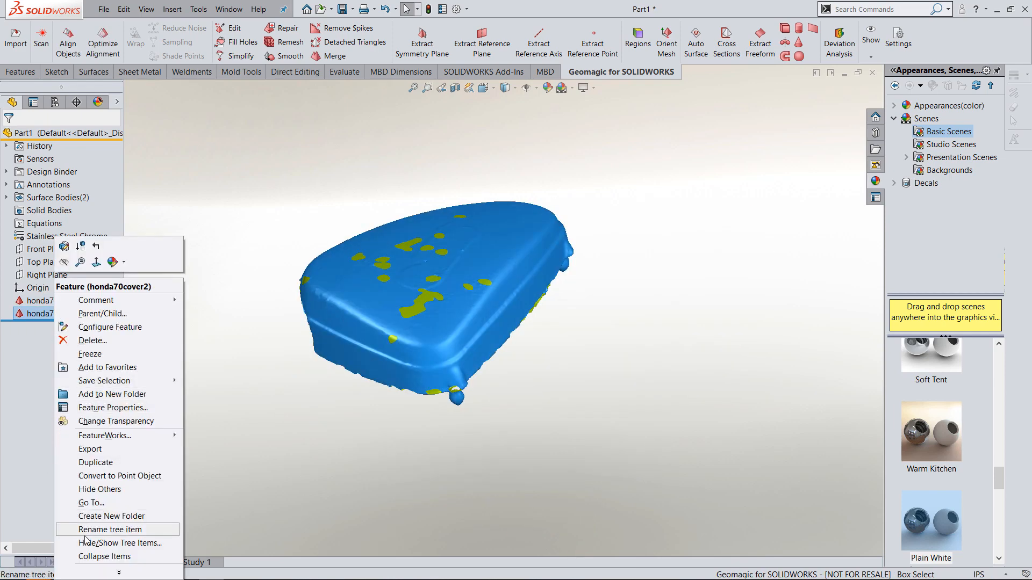
left_click(108, 530)
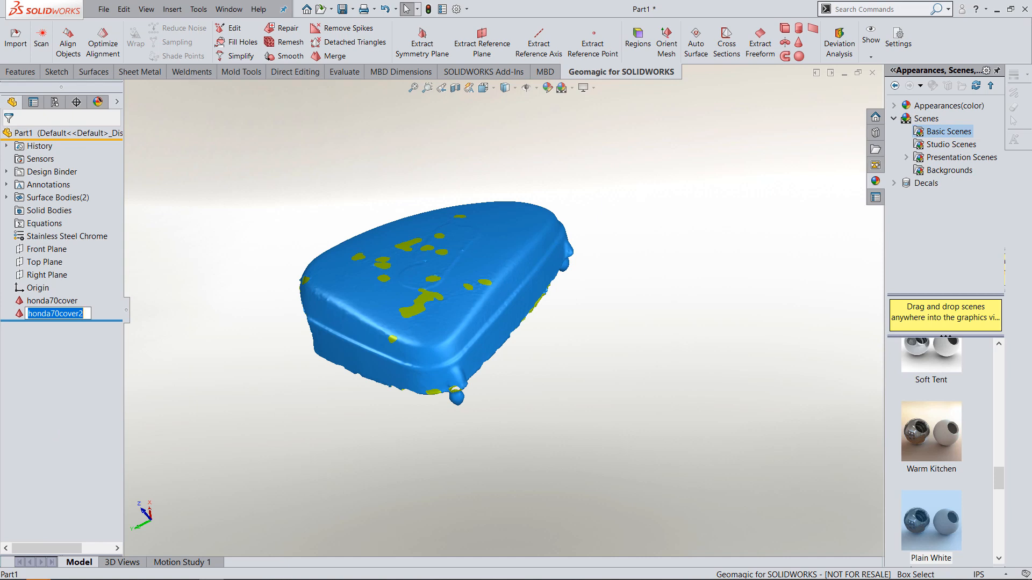
type("backup")
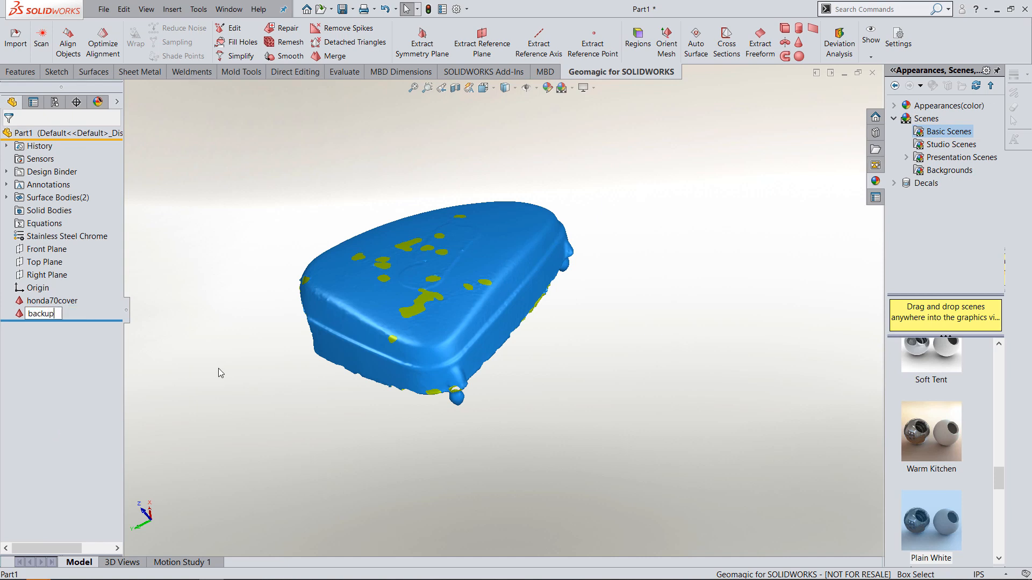
key("Return")
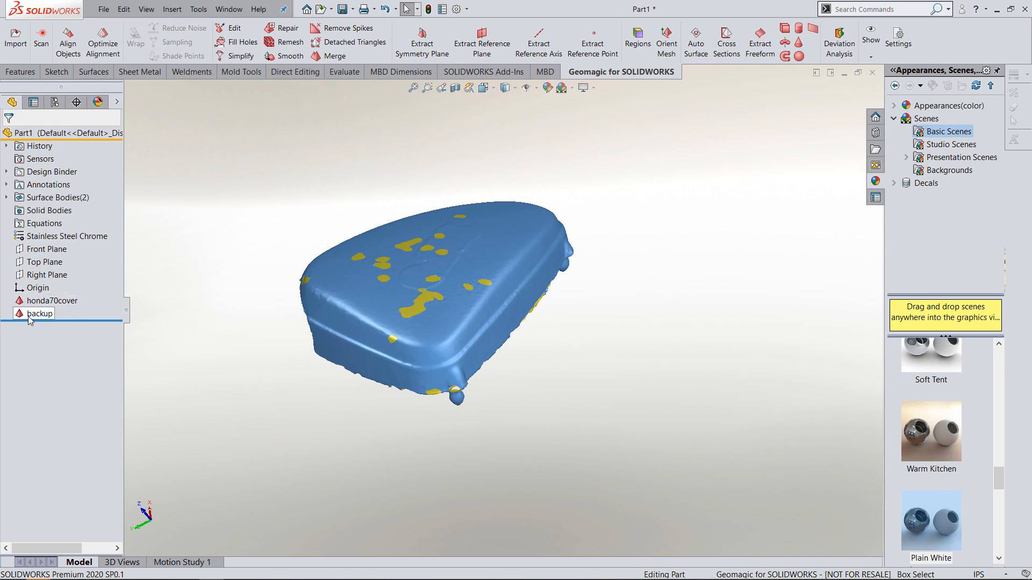
mouse_move(34, 315)
left_mouse_down()
mouse_move(43, 292)
mouse_move(48, 300)
left_mouse_up()
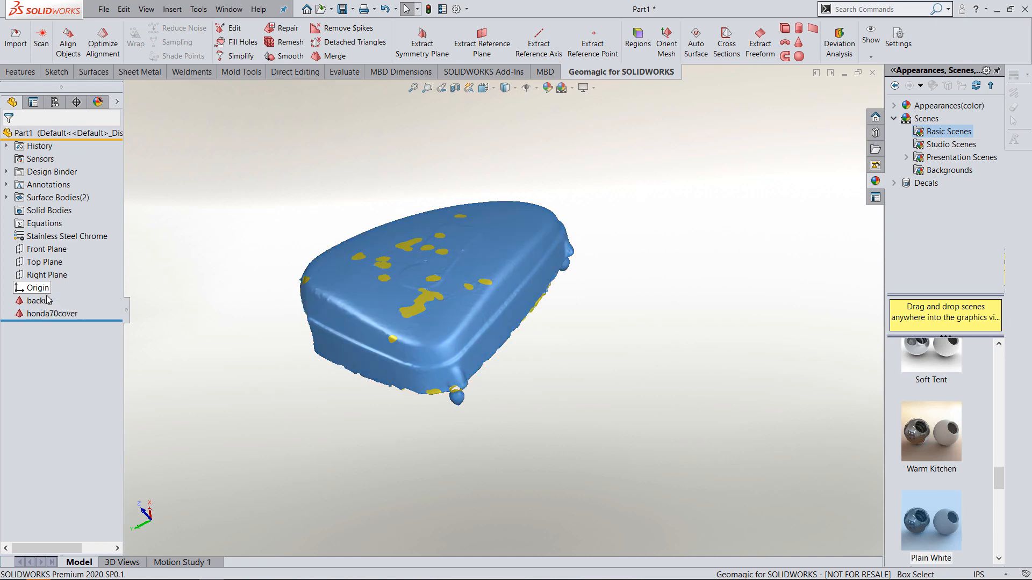
Start Extract Reference Point on the honda70cover mesh and place a point on the tip of the peg at the cover's wide end.
left_click(63, 316)
middle_click_drag(251, 301, 351, 75)
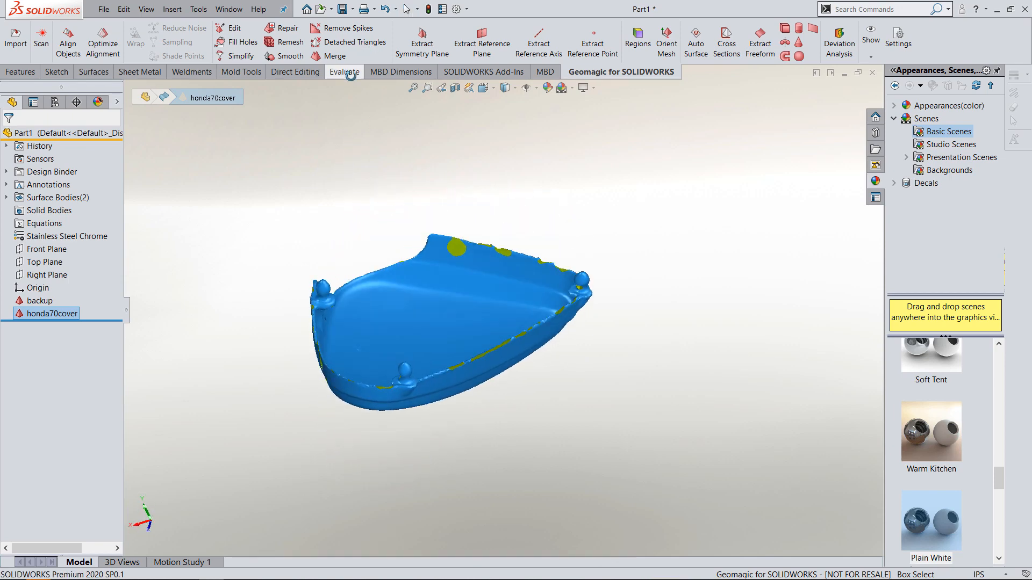
scroll(371, 288, "down", 6)
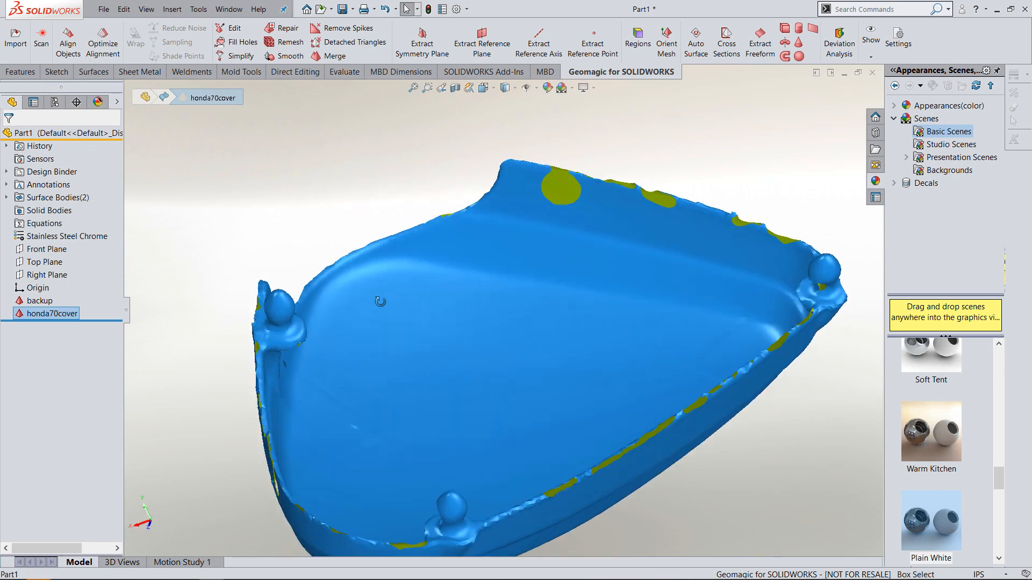
scroll(380, 302, "up", 4)
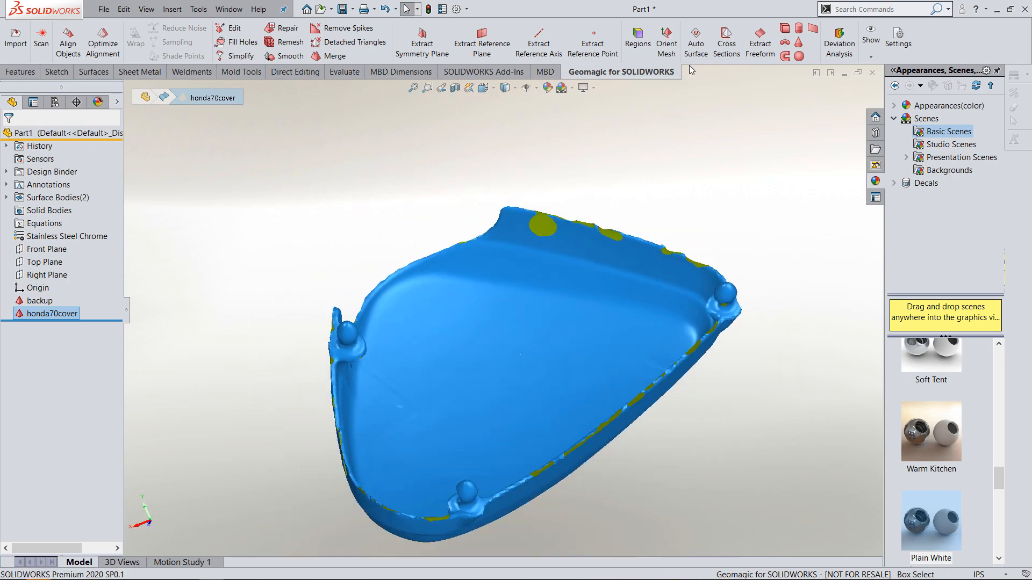
left_click(591, 60)
scroll(372, 329, "down", 2)
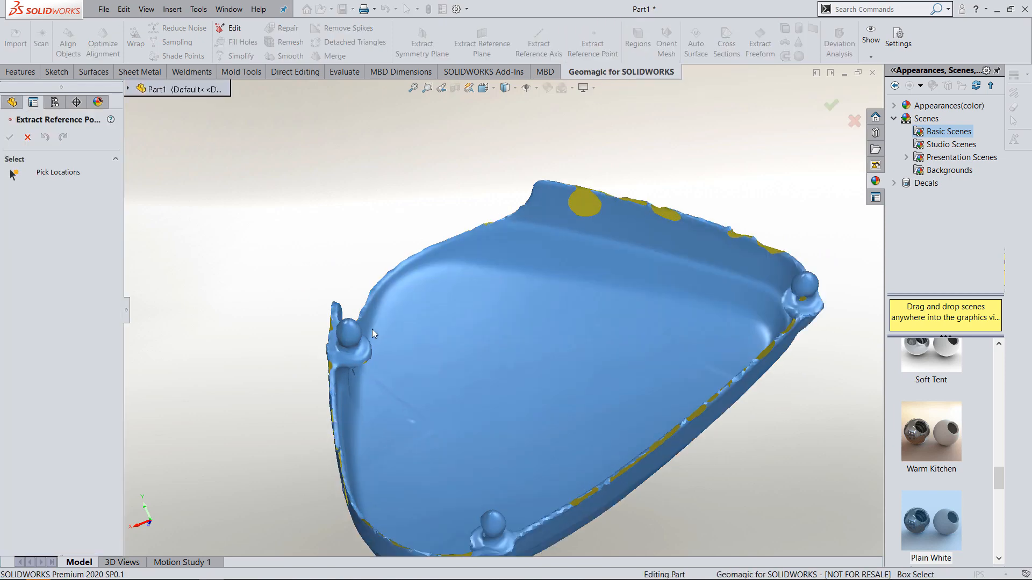
scroll(371, 328, "down", 5)
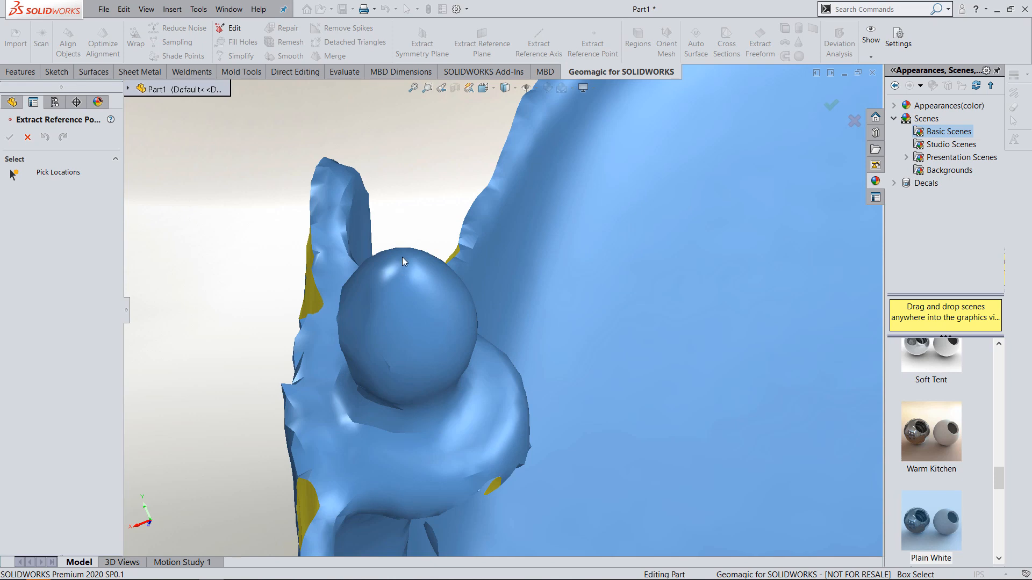
left_click(400, 256)
Place reference points on the tips of the two remaining pegs and accept the extraction.
scroll(592, 291, "up", 5)
middle_click_drag(698, 305, 801, 293)
scroll(801, 292, "down", 6)
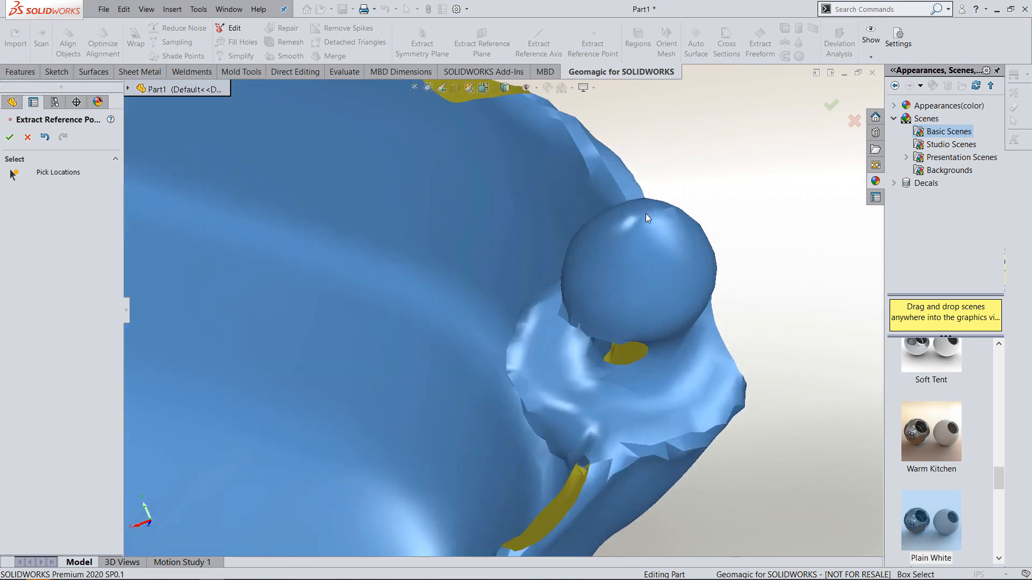
left_click(643, 214)
scroll(699, 349, "up", 8)
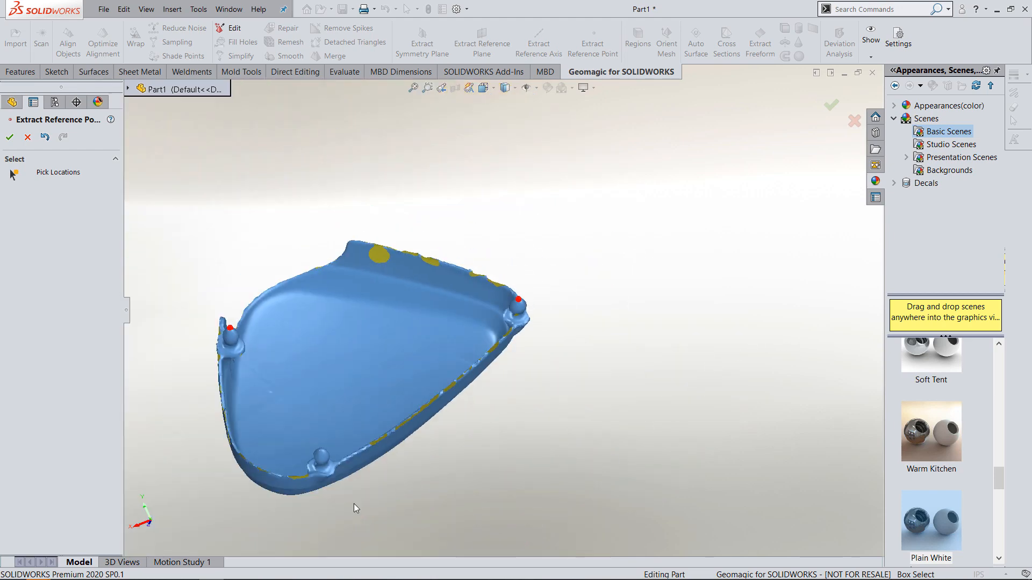
scroll(320, 442, "down", 6)
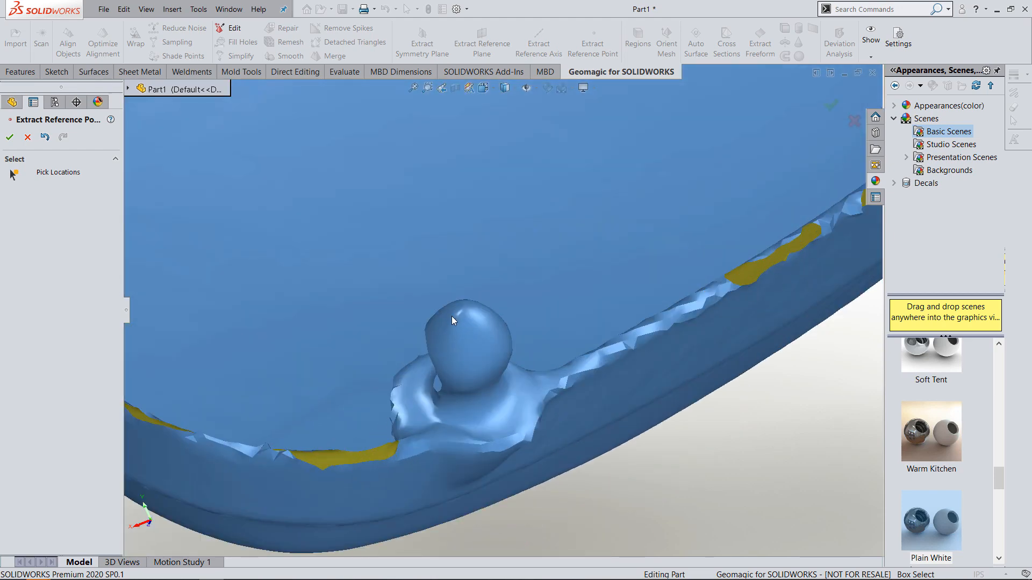
left_click(462, 308)
left_click(830, 106)
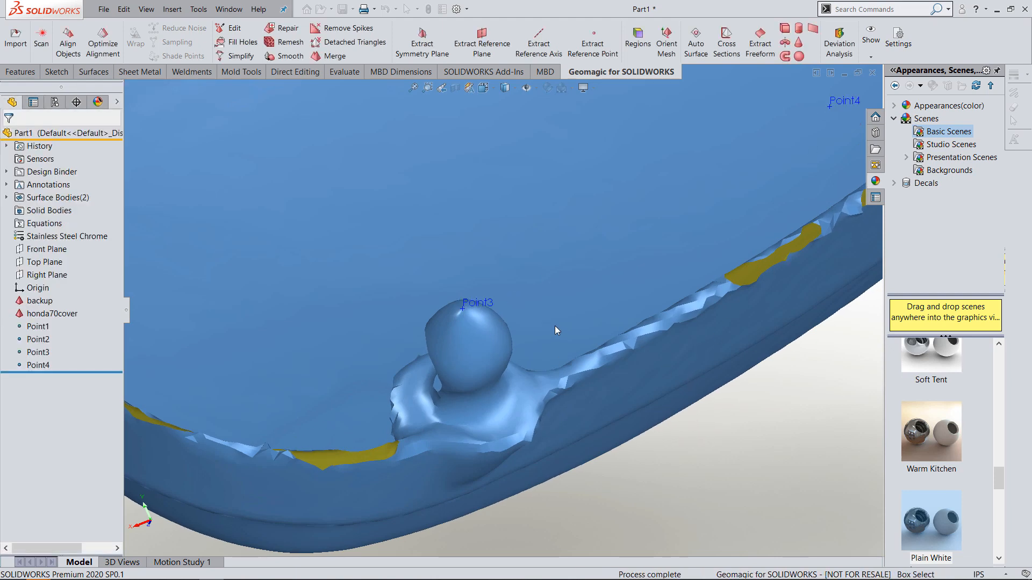
Delete the stray fourth reference point lying away from the three pegs.
scroll(554, 326, "up", 3)
scroll(505, 288, "up", 4)
mouse_move(501, 275)
middle_mouse_down()
mouse_move(497, 212)
mouse_move(500, 259)
middle_mouse_up()
scroll(499, 259, "down", 1)
scroll(558, 265, "down", 2)
middle_click_drag(565, 281, 566, 290)
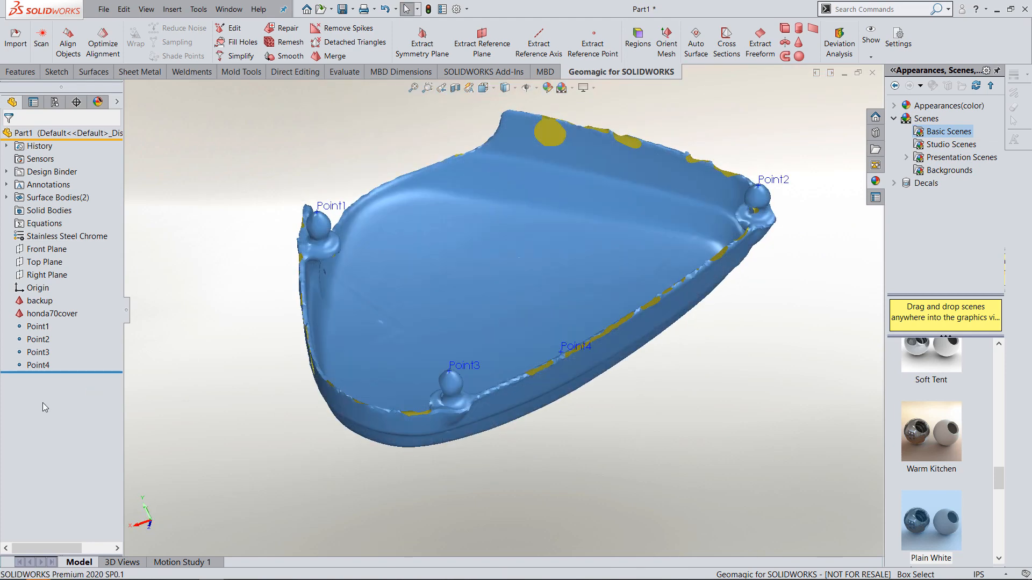
right_click(41, 367)
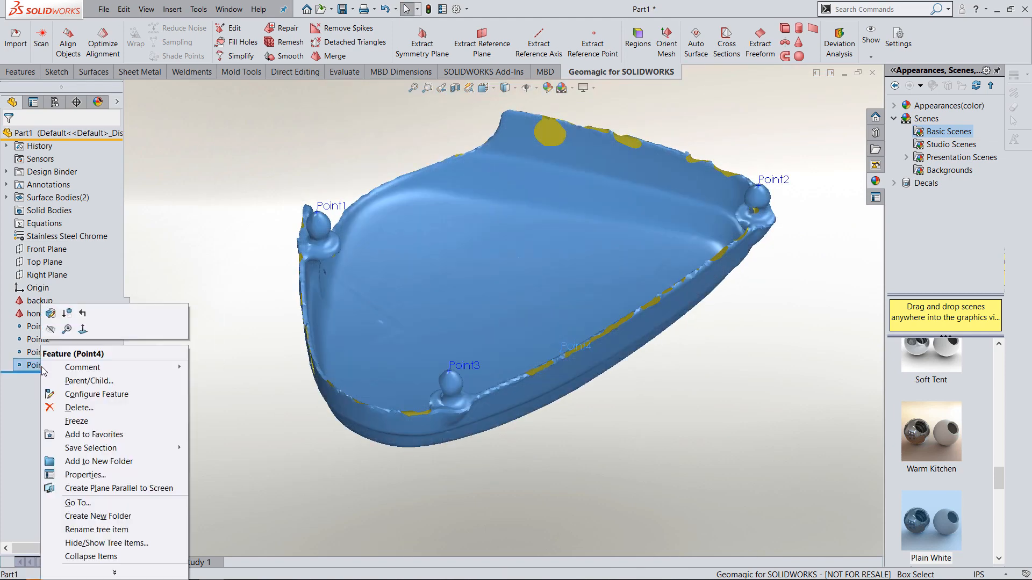
left_click(86, 409)
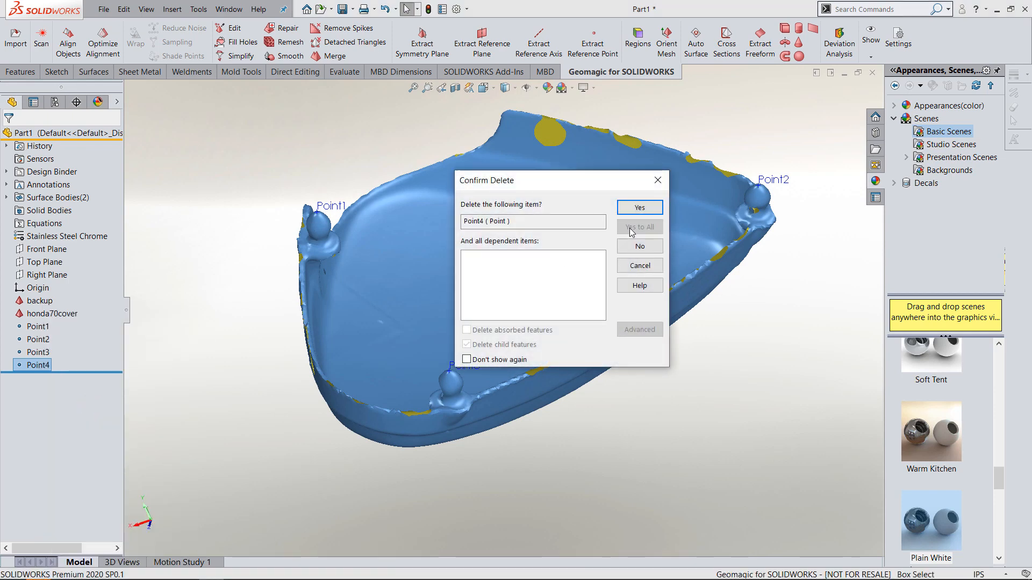
left_click(631, 211)
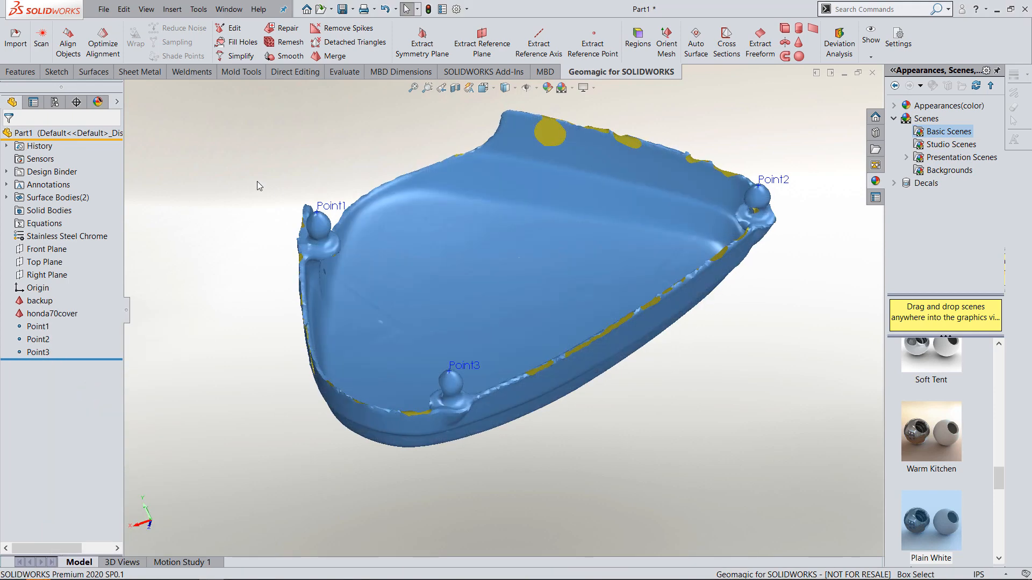
Create a reference plane coincident with Point1, Point2 and Point3 on the peg tips.
left_click(321, 210)
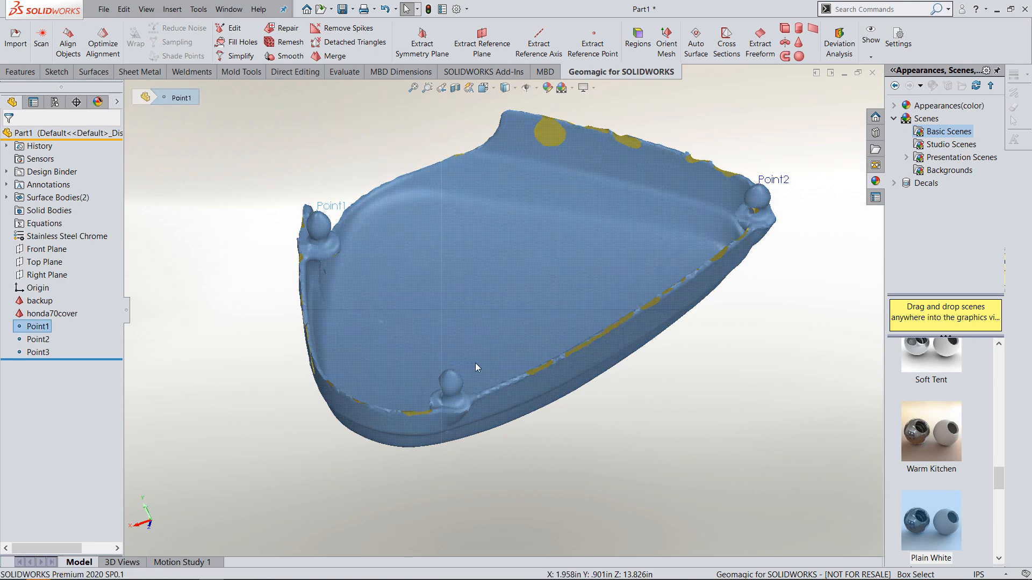
left_click(36, 338, "ctrl")
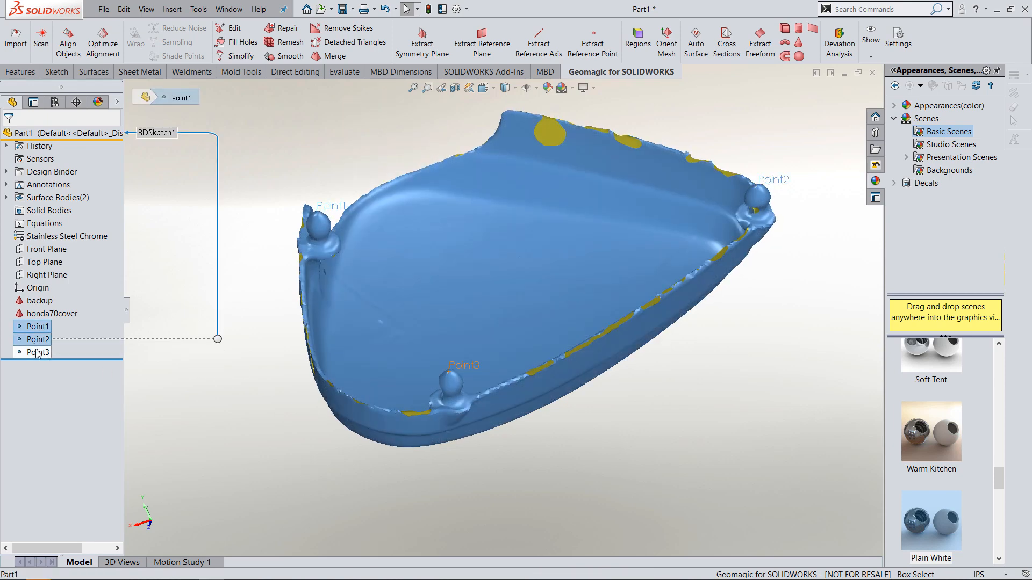
left_click(36, 350, "ctrl")
key("s")
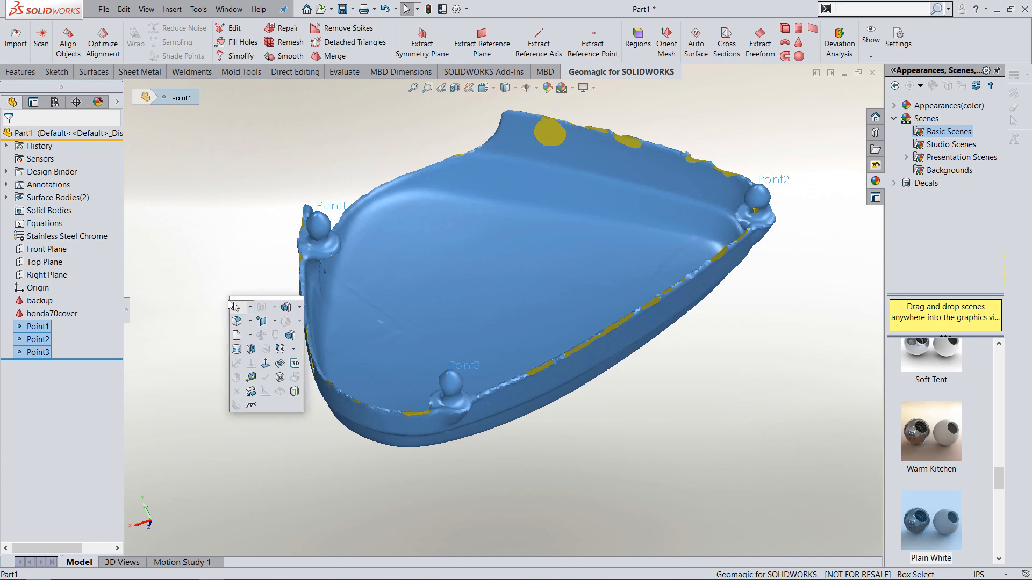
left_click(275, 321)
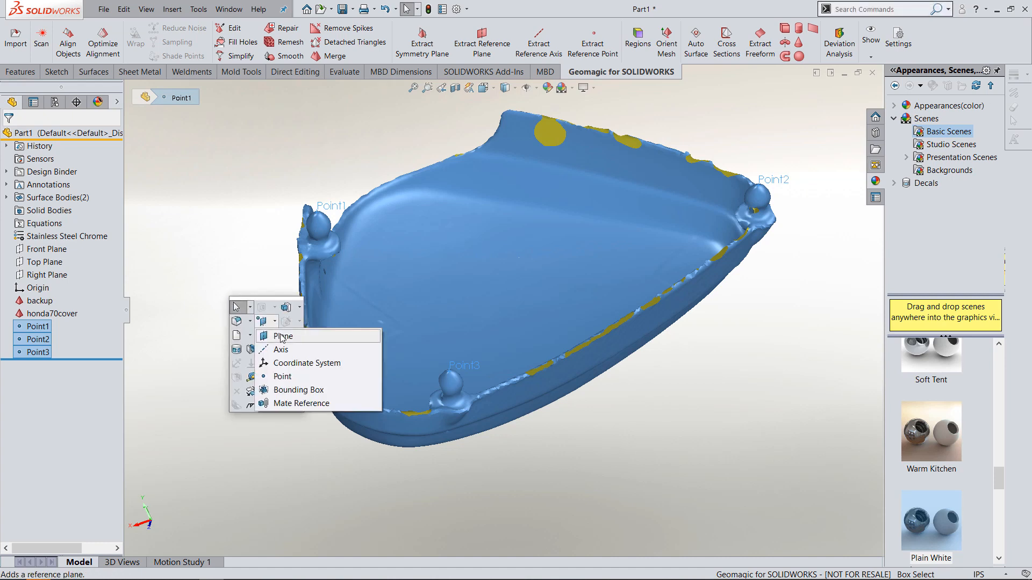
left_click(274, 335)
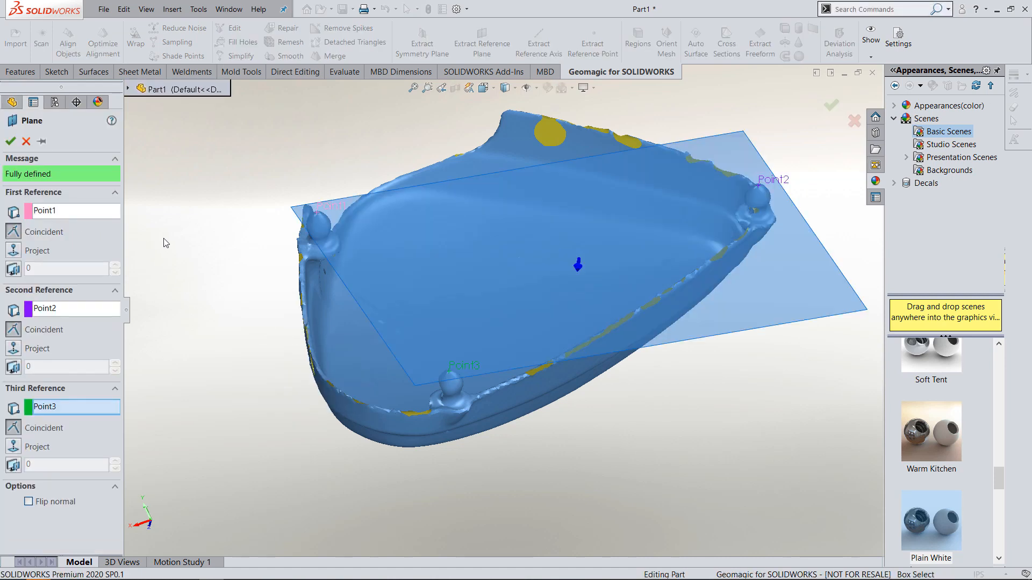
key("Return")
Create a plane offset 0.550 in from the peg-tip plane toward the cover's rim.
middle_click_drag(237, 247, 219, 176)
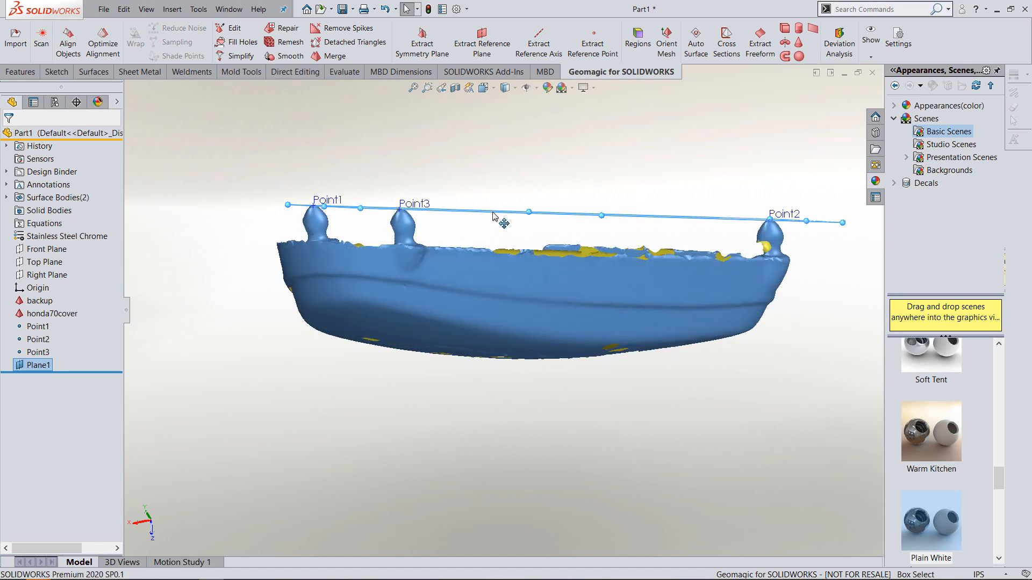
left_click_drag(492, 214, 479, 250, "ctrl")
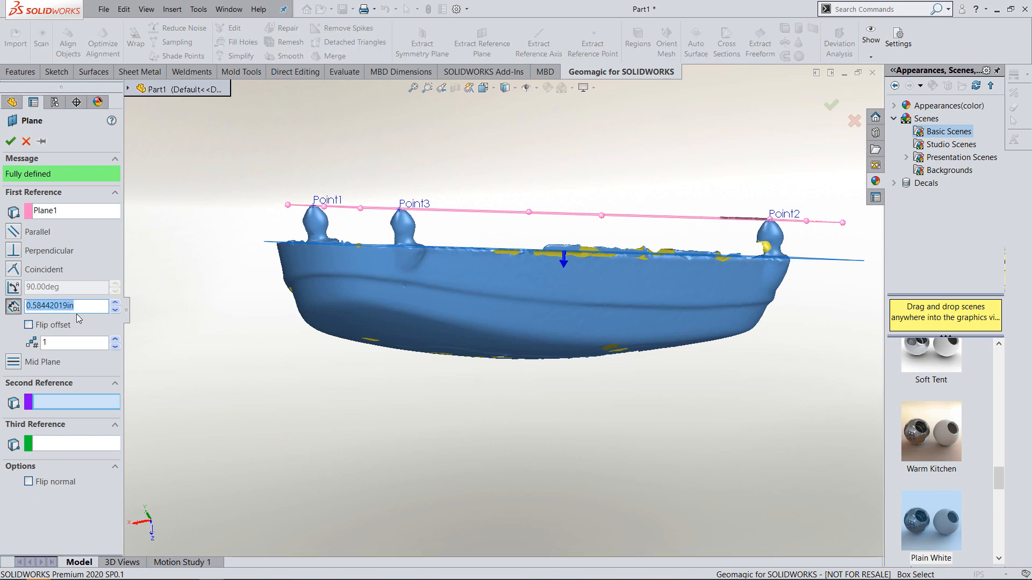
type(".550")
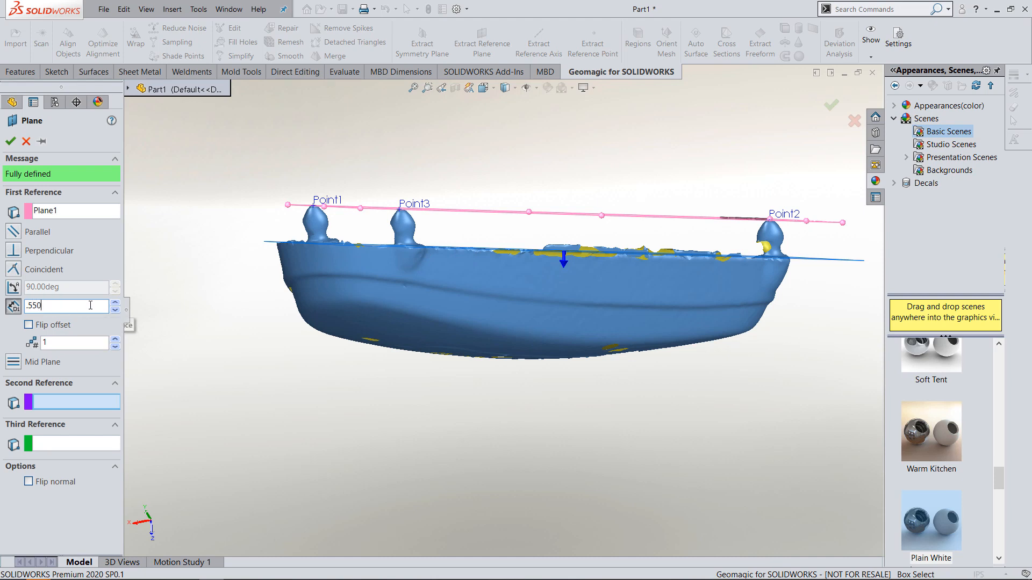
key("Return")
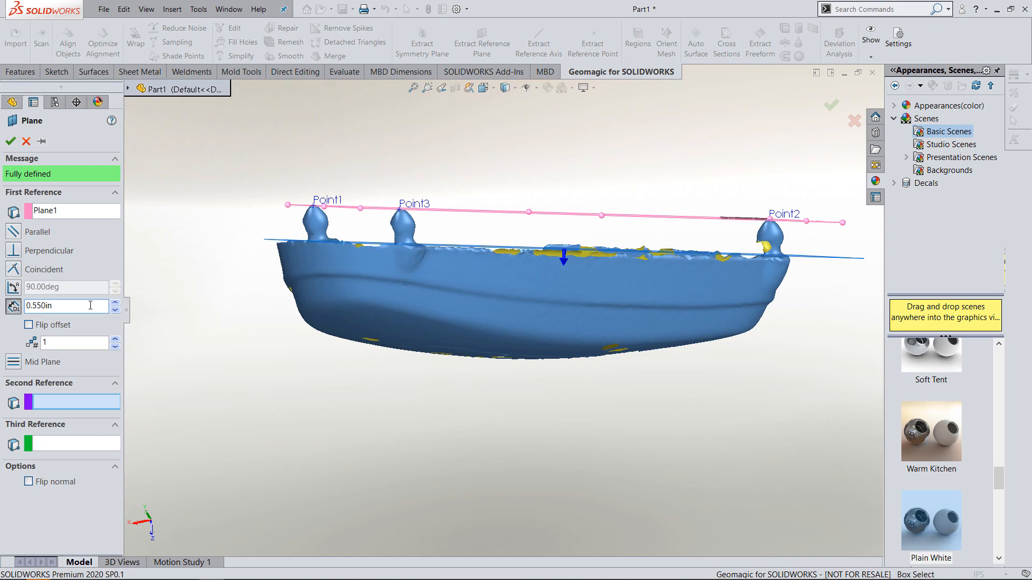
right_click_drag(173, 302, 227, 266)
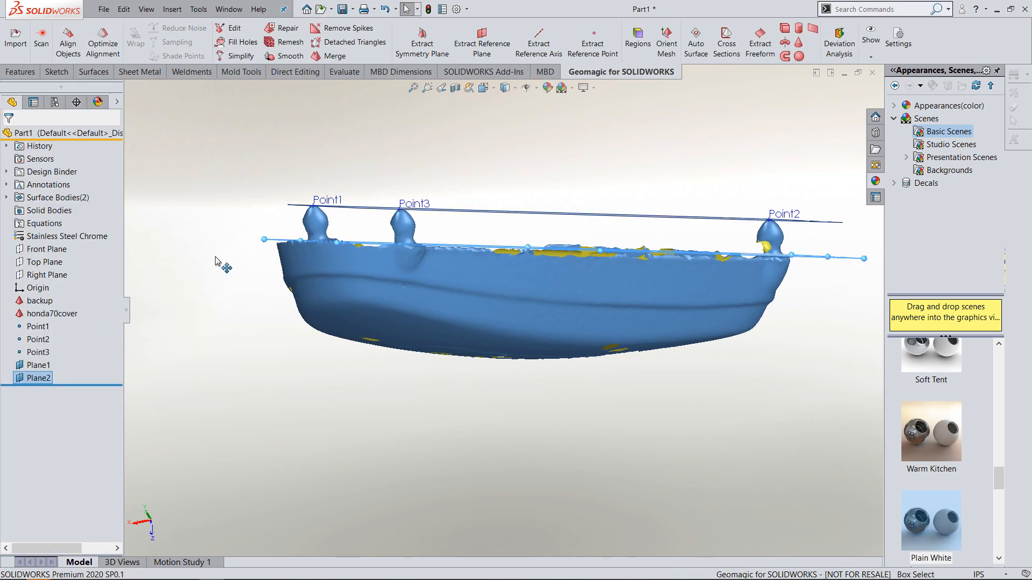
Start a sketch on the offset plane and draw a 3 Point Arc of about 32.4 in radius along the cover's edge between Point2 and Point3.
middle_click_drag(211, 258, 252, 264)
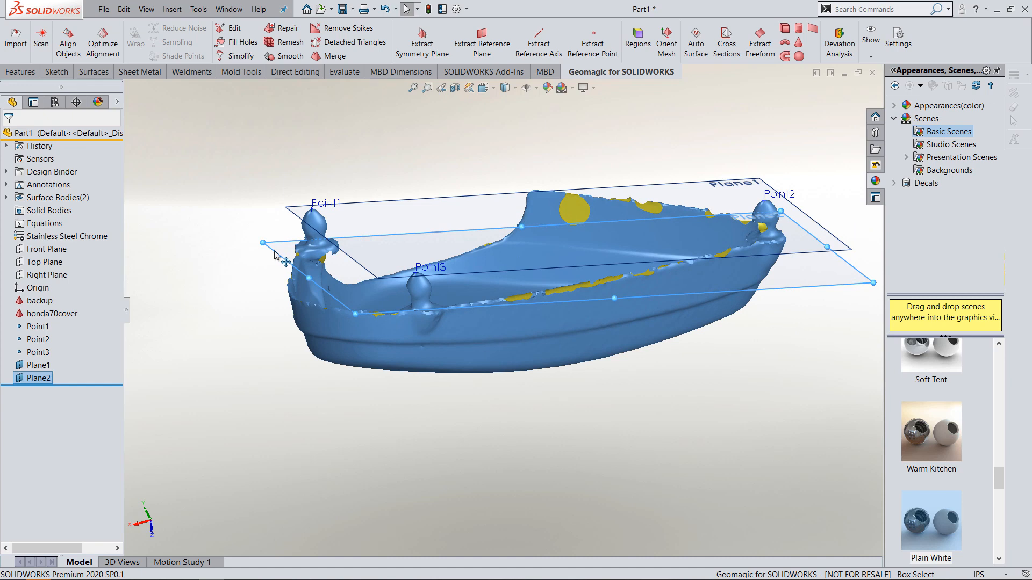
left_click(275, 255)
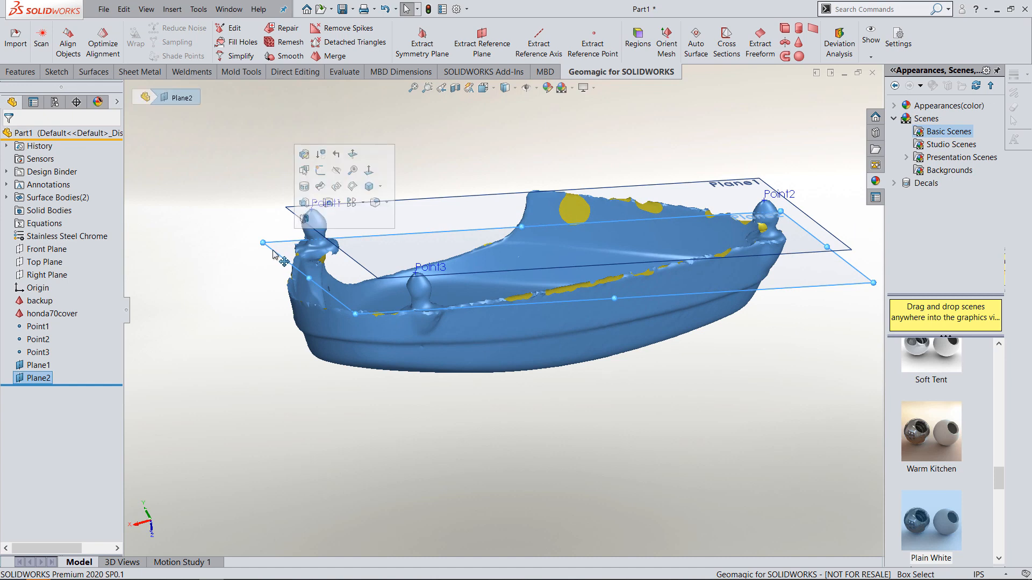
left_click(320, 166)
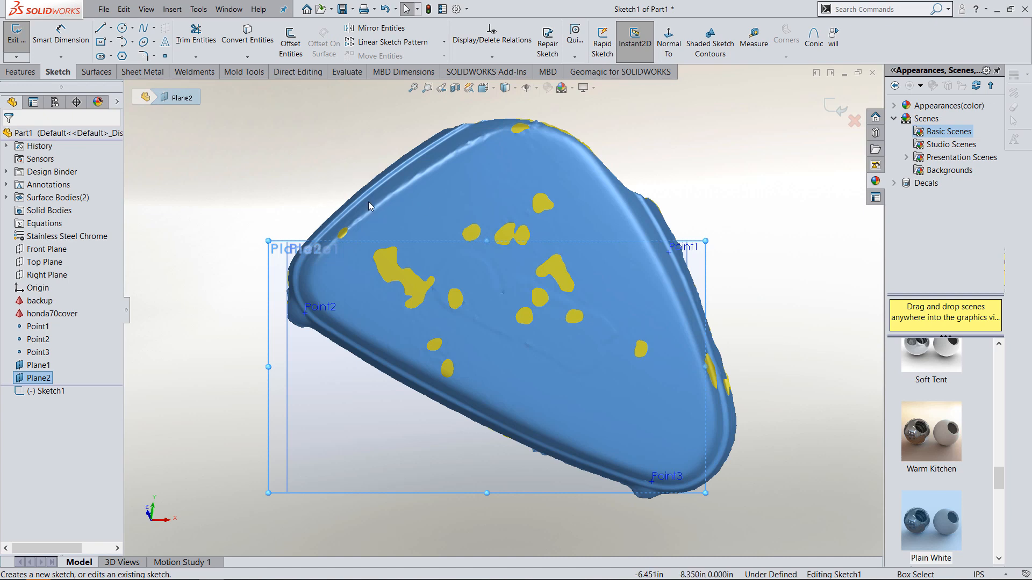
key("s")
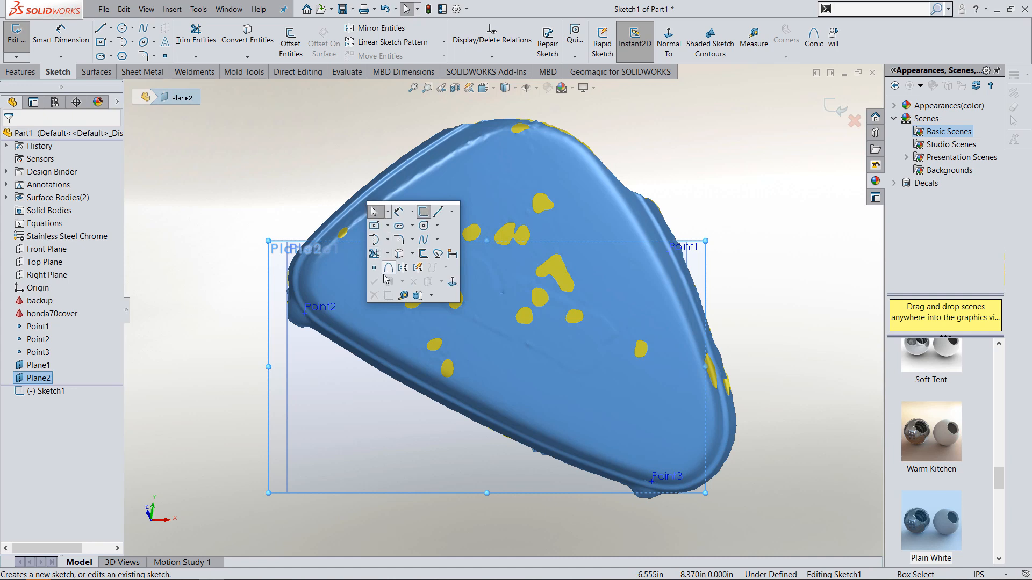
left_click(387, 240)
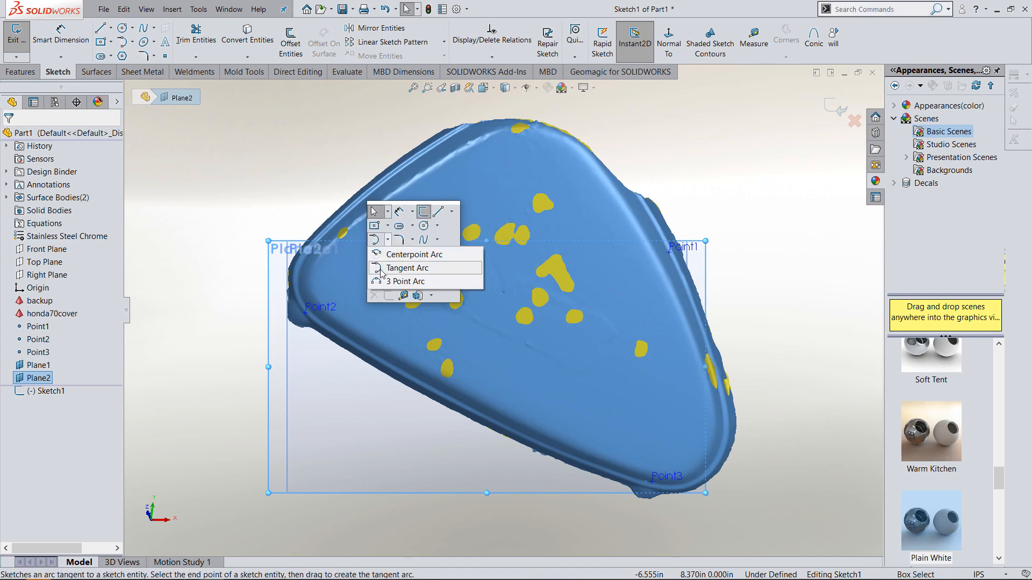
left_click(382, 280)
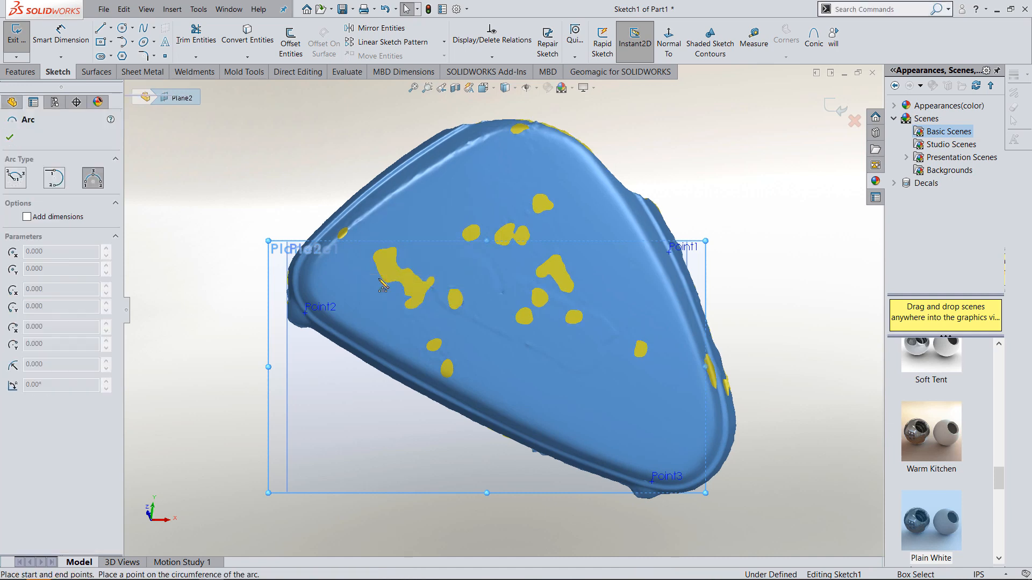
left_click(300, 322)
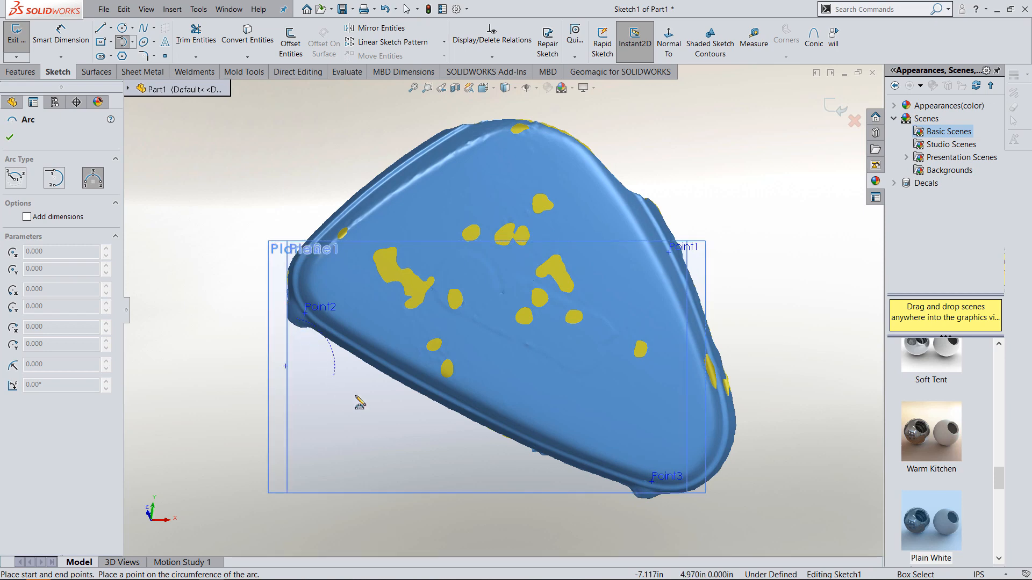
left_click(635, 497)
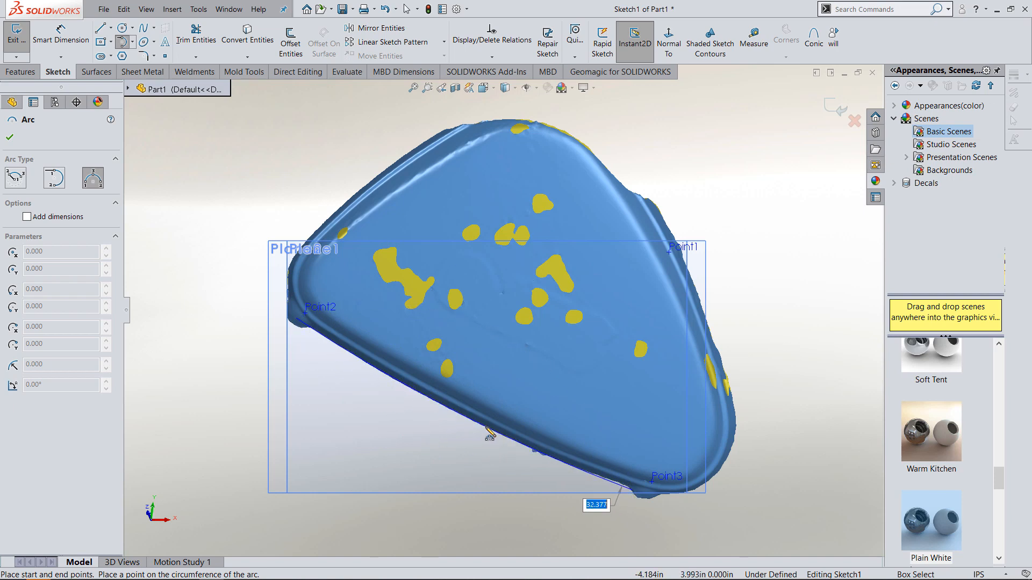
left_click(490, 434)
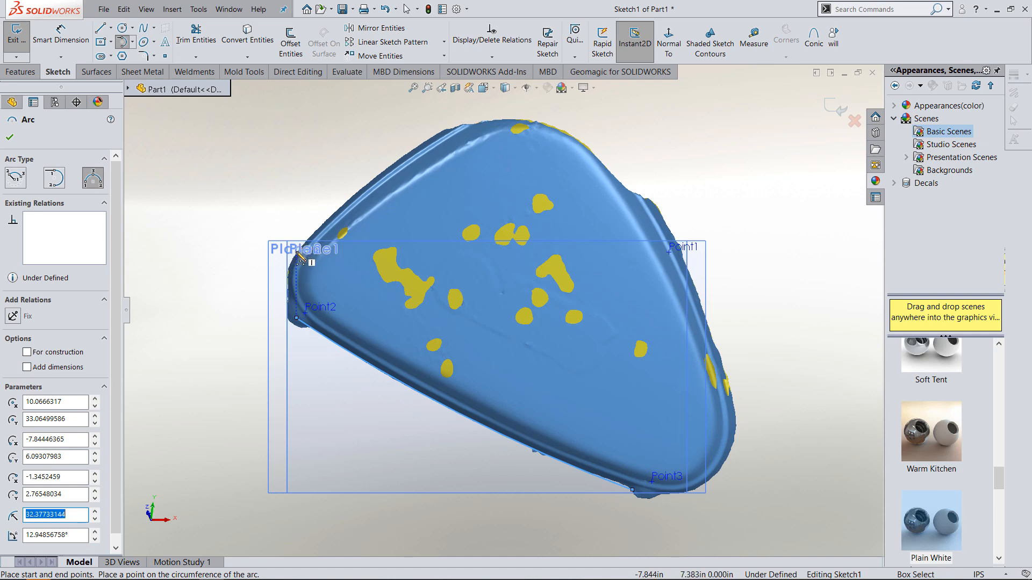
Draw three-point arcs along the cover's other two long edges, about 10.5 in radius beyond Point2 and about 15.5 in past Point1.
left_click(299, 254)
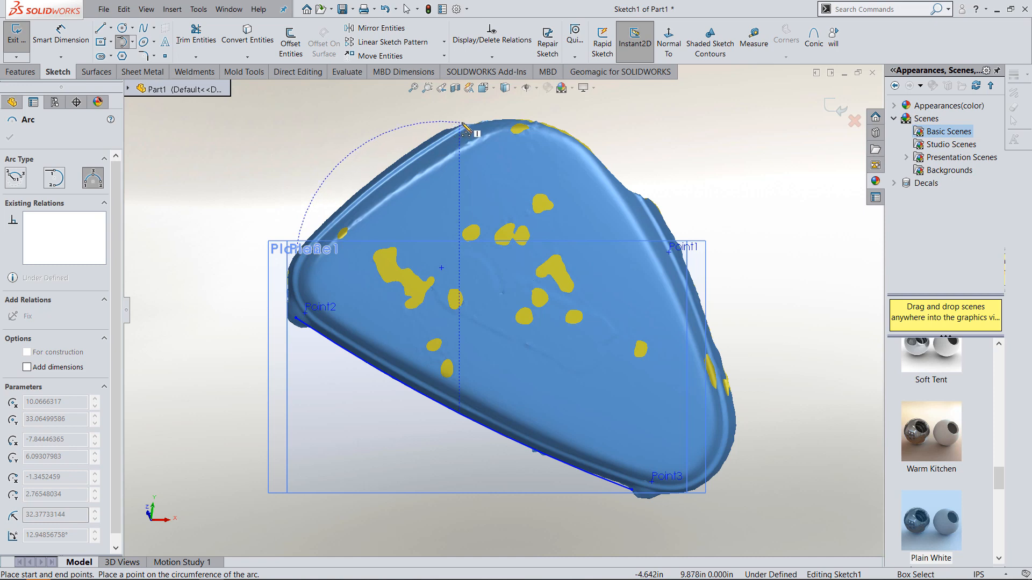
left_click(463, 127)
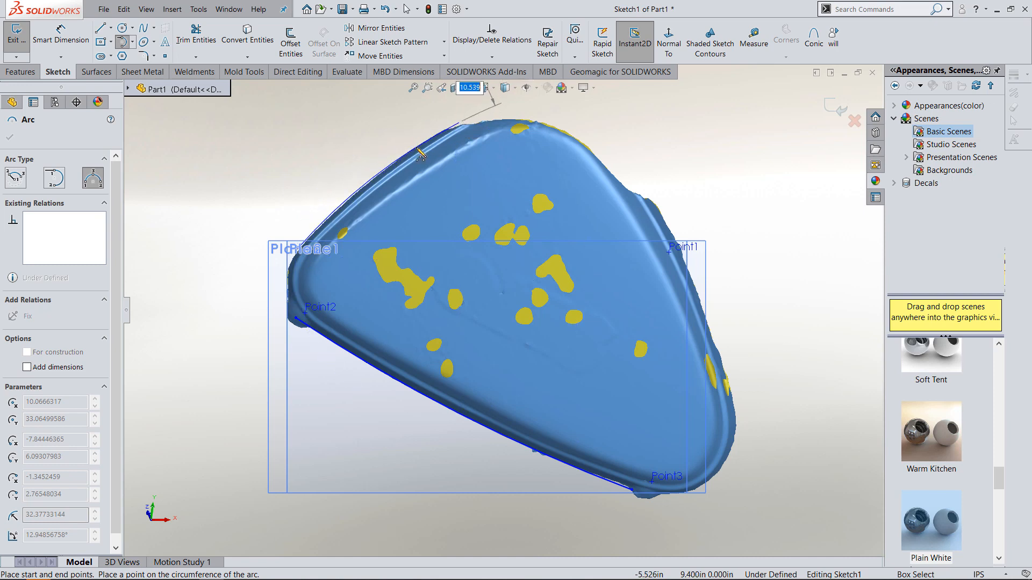
left_click(420, 155)
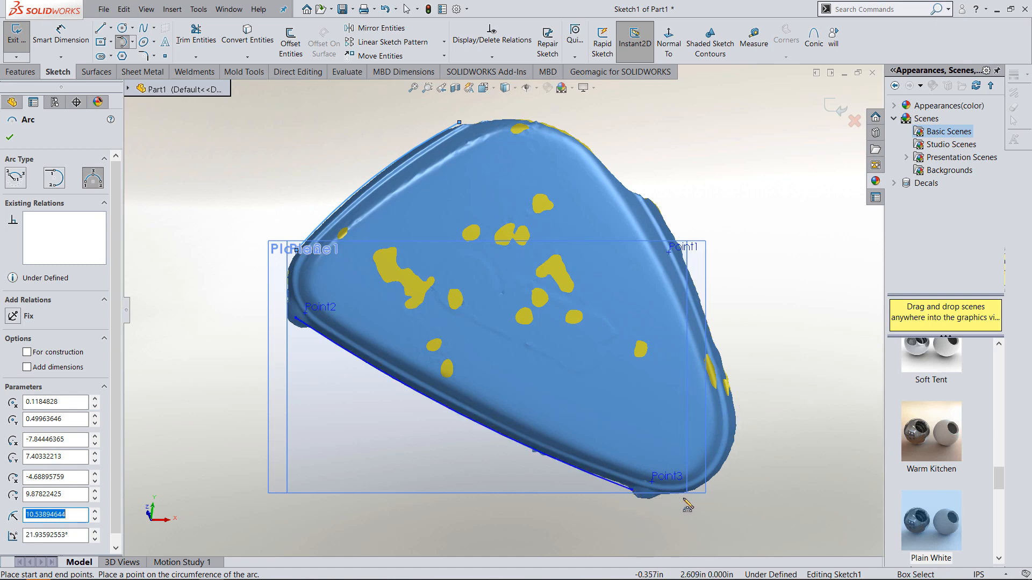
left_click(735, 408)
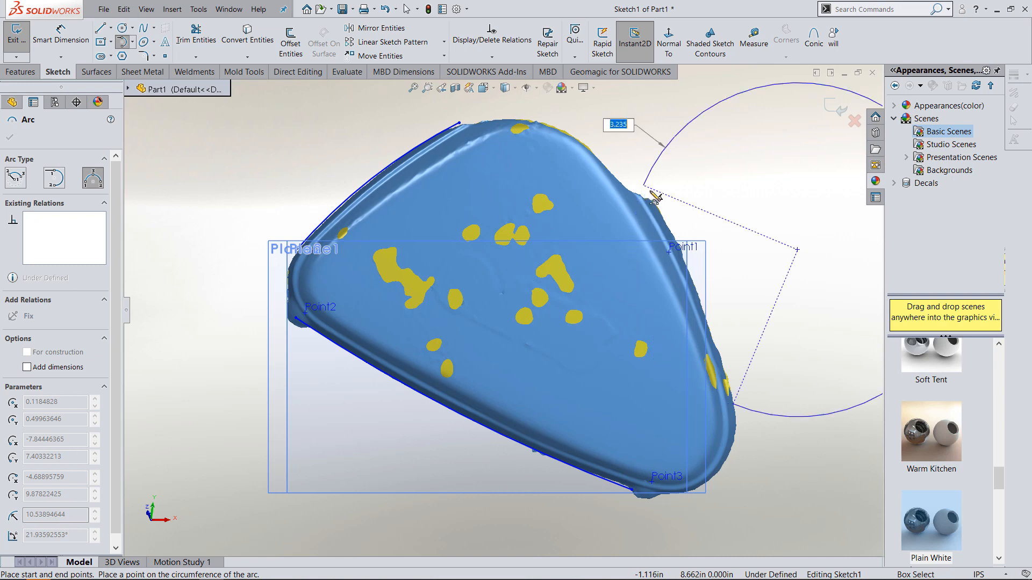
left_click(644, 188)
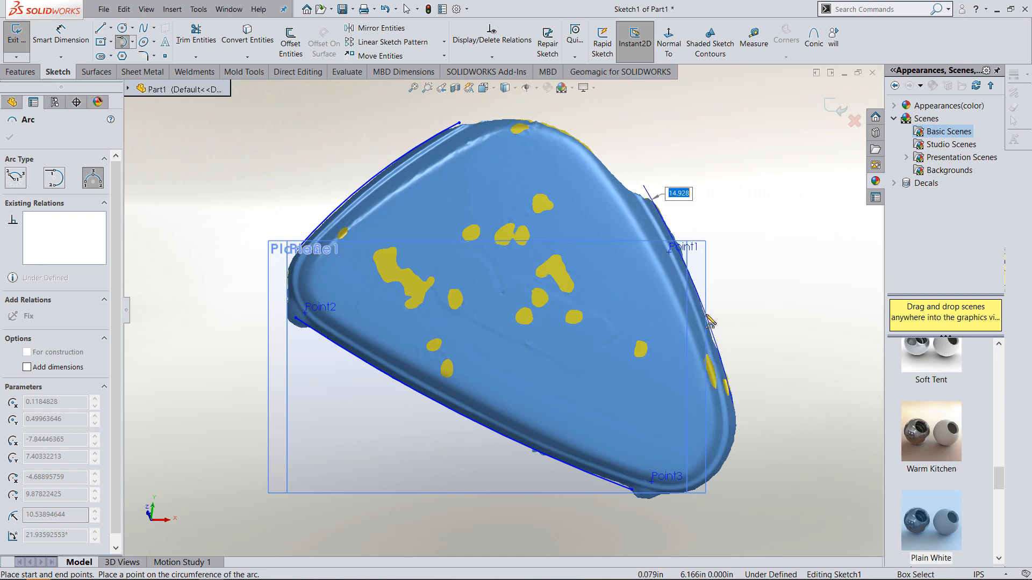
left_click(709, 321)
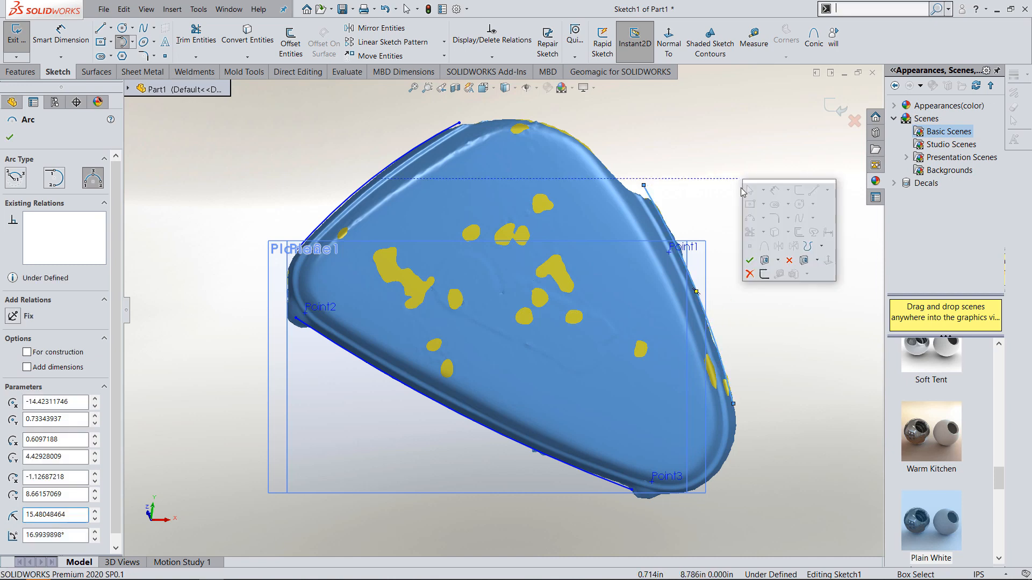
Join the long edge arcs with tangent arcs around the cover corners at Point3 and Point2.
key("s")
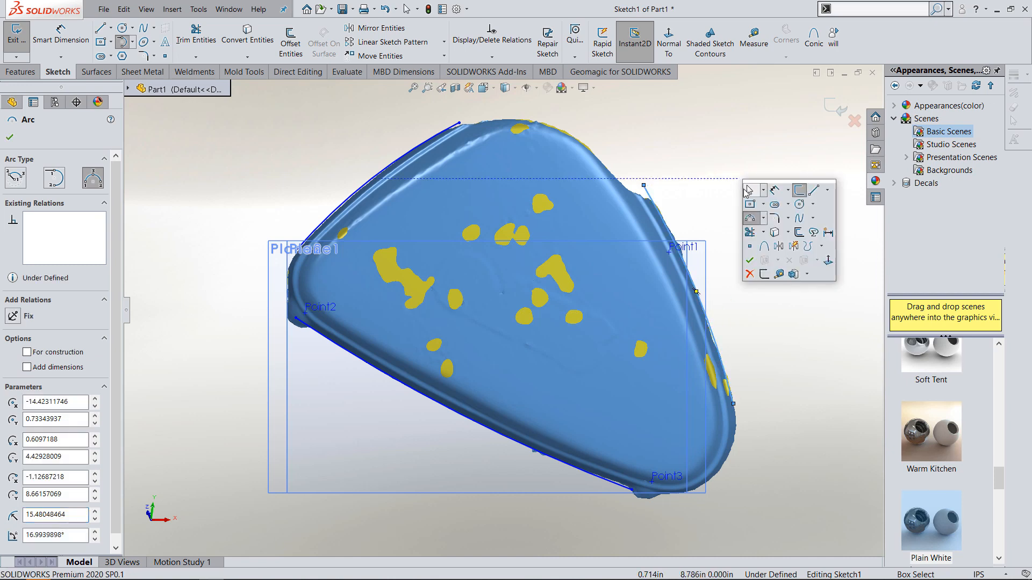
left_click(786, 218)
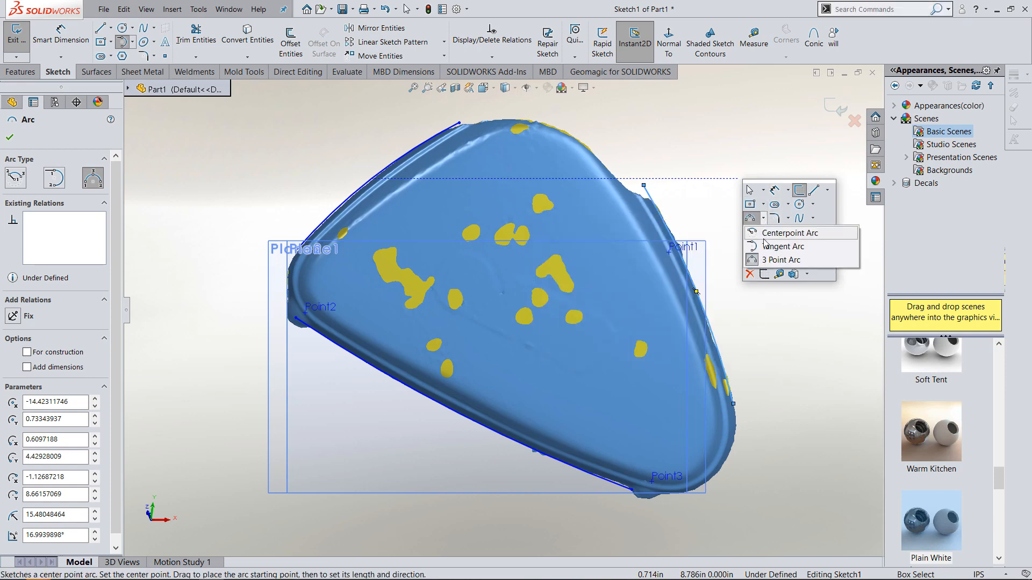
left_click(766, 248)
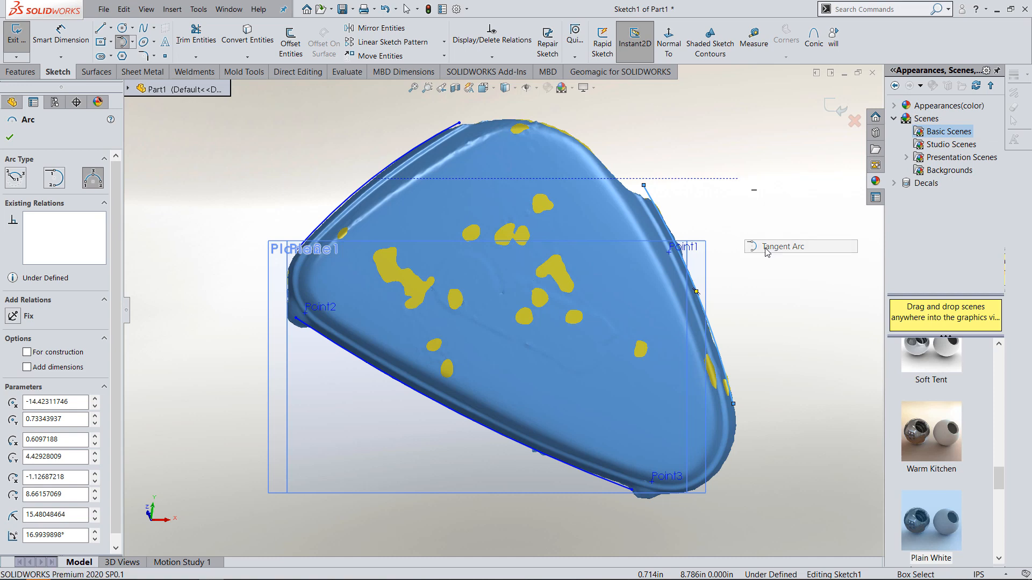
left_click(632, 490)
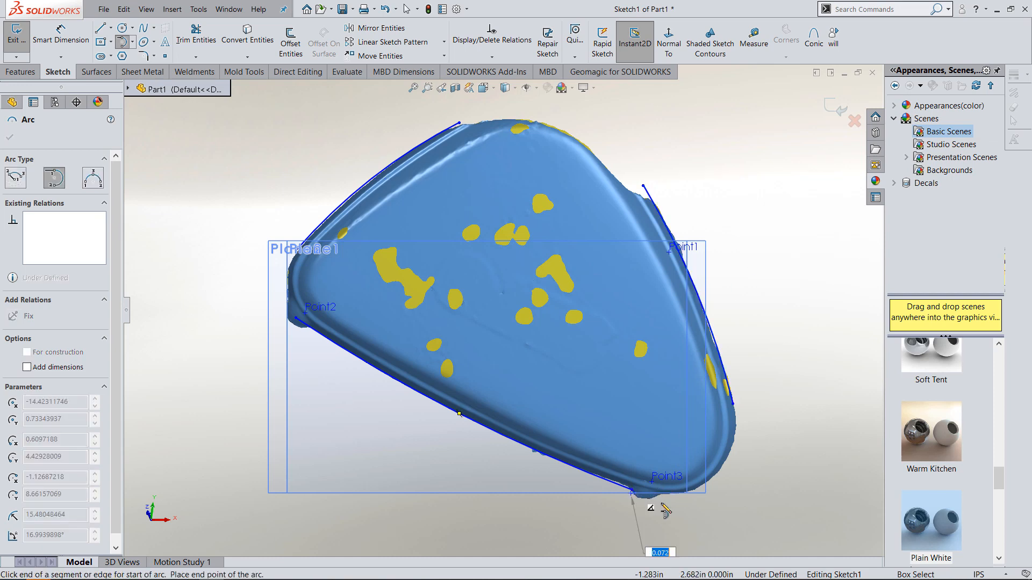
left_click(734, 403)
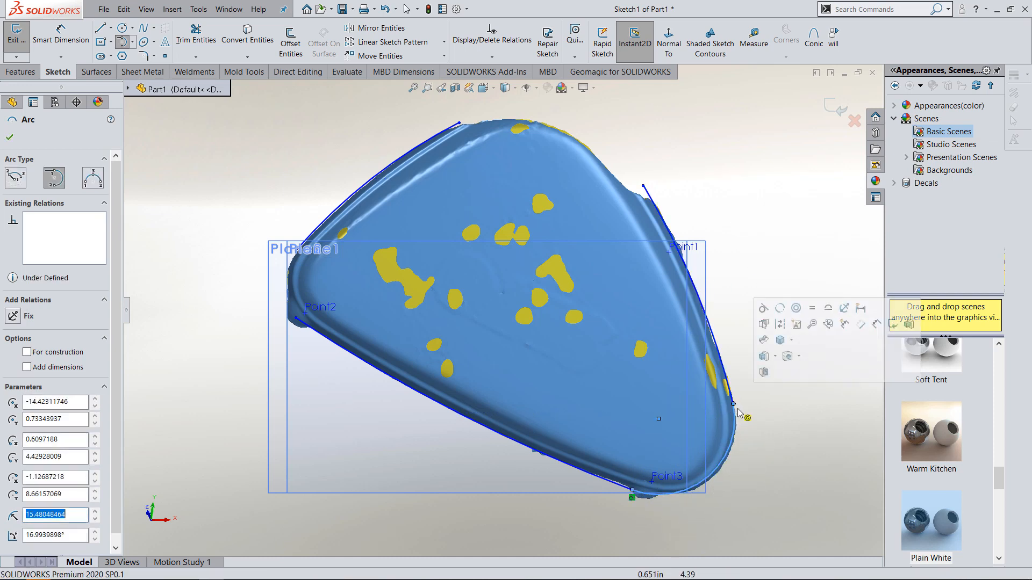
left_click(296, 253)
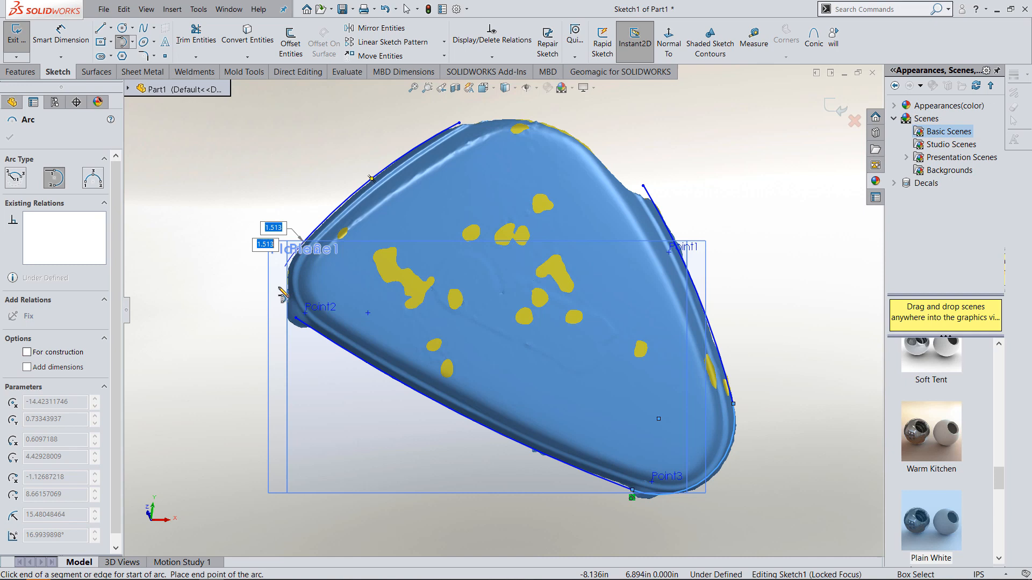
left_click(297, 318)
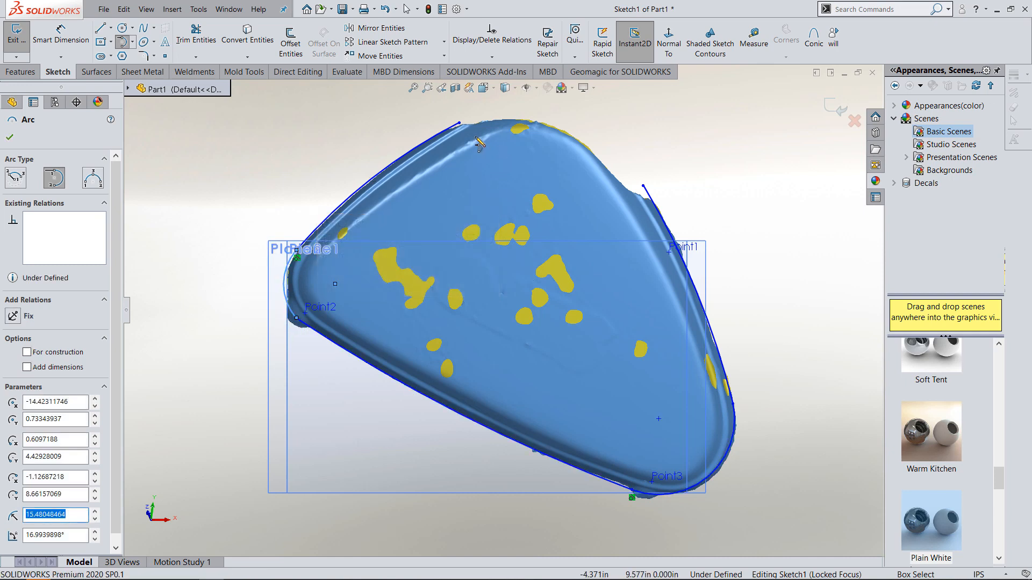
Close the outline with a tangent arc around the remaining corner and make its junction with the arc beside Point1 tangent.
left_click(459, 123)
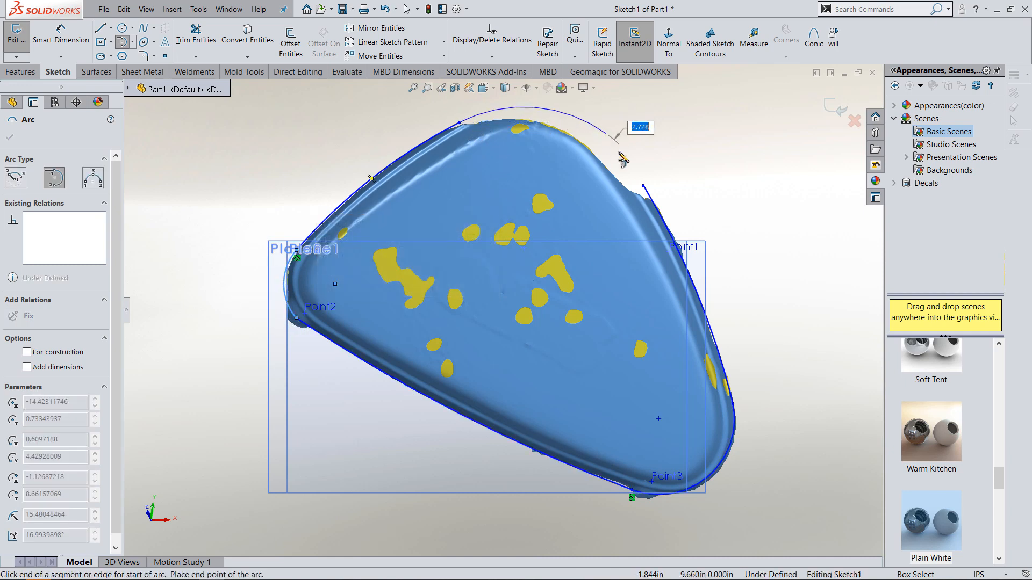
left_click(644, 186)
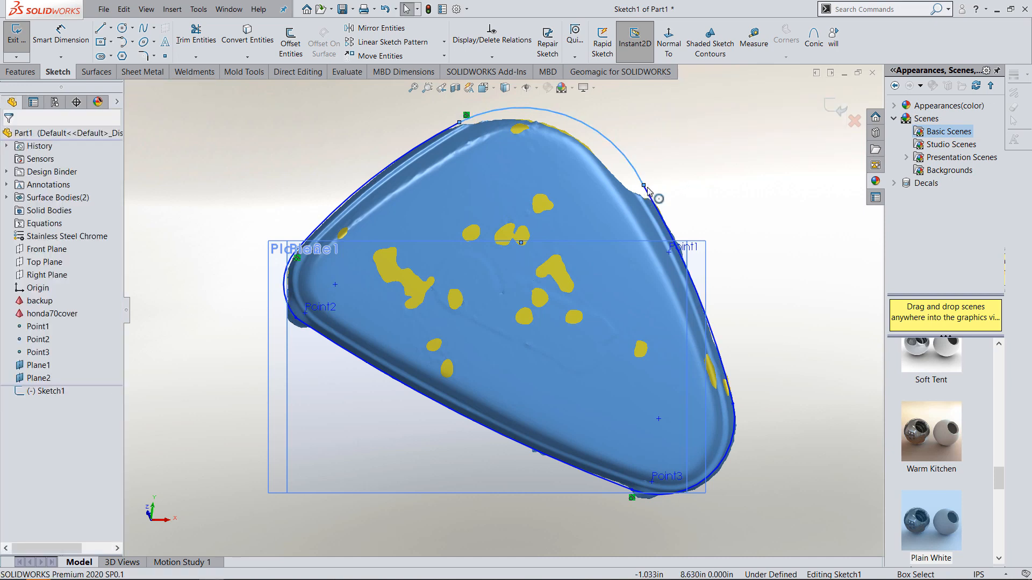
left_click(644, 186)
left_click(675, 92)
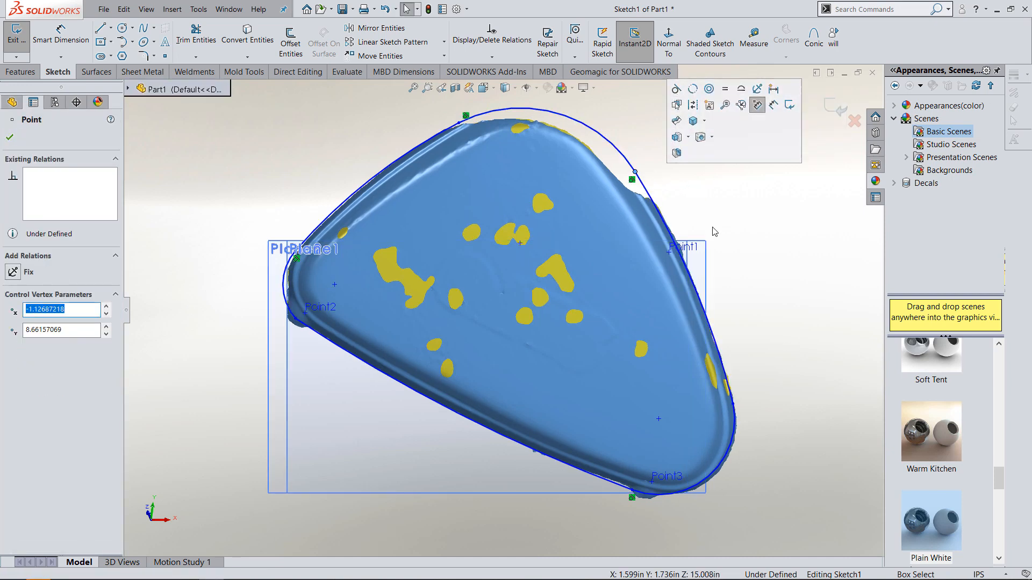
Make the arc junctions below Point1 and at Point2 tangent, and pull the corner arc endpoints closer to the scan's edge.
left_click(715, 248)
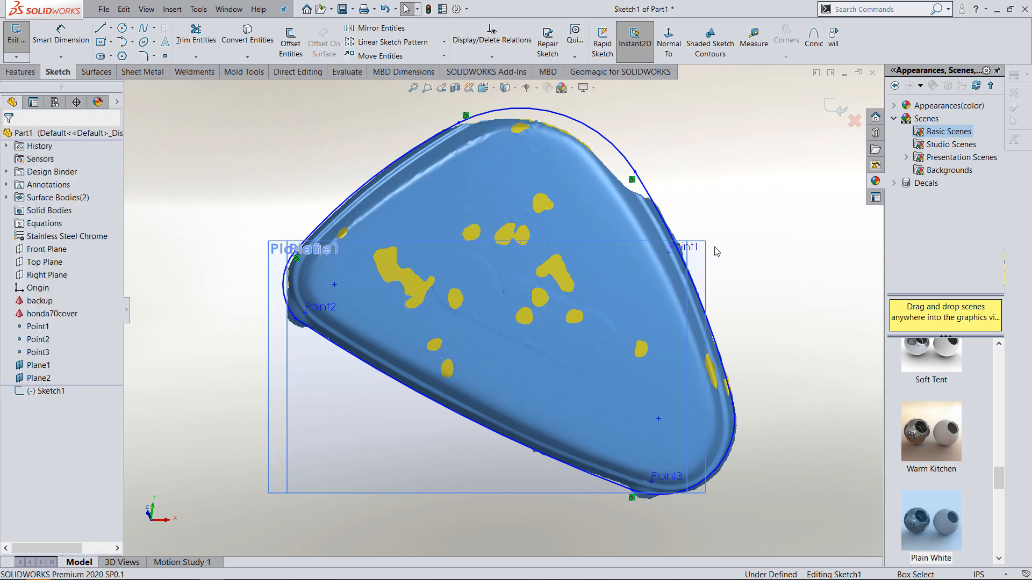
left_click(733, 404)
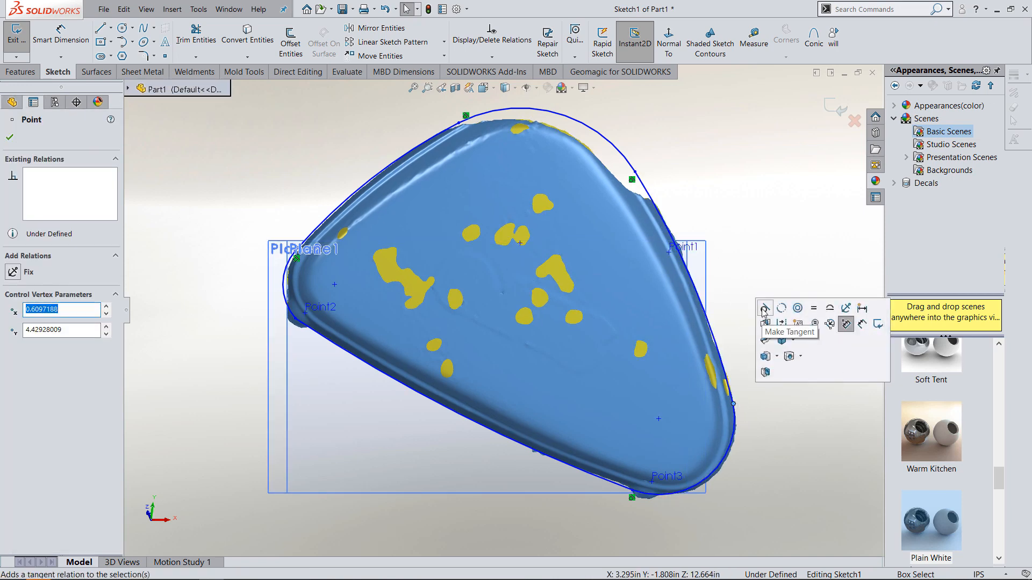
left_click(295, 319)
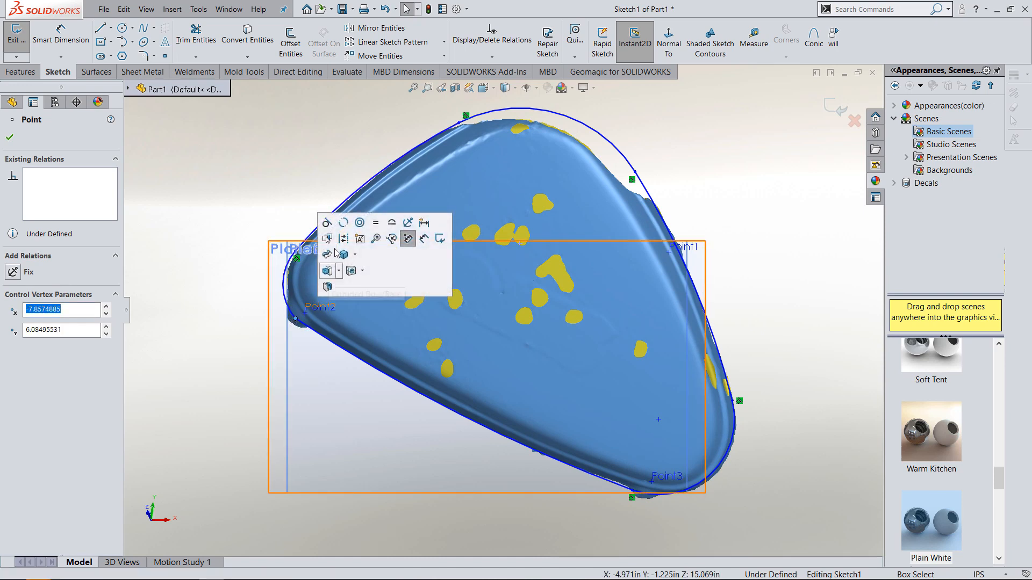
left_click(326, 223)
left_click(254, 163)
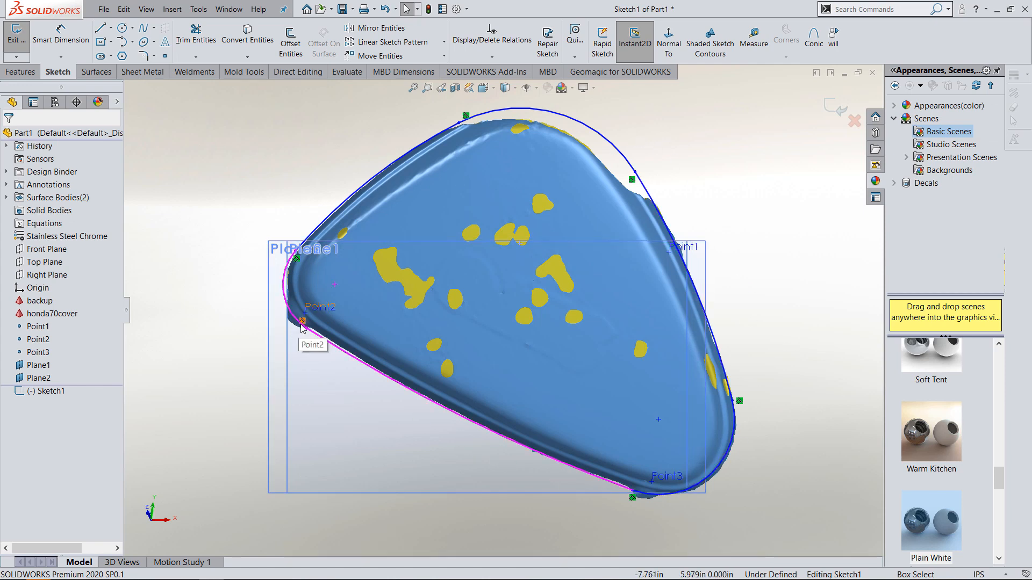
left_click_drag(315, 334, 313, 330)
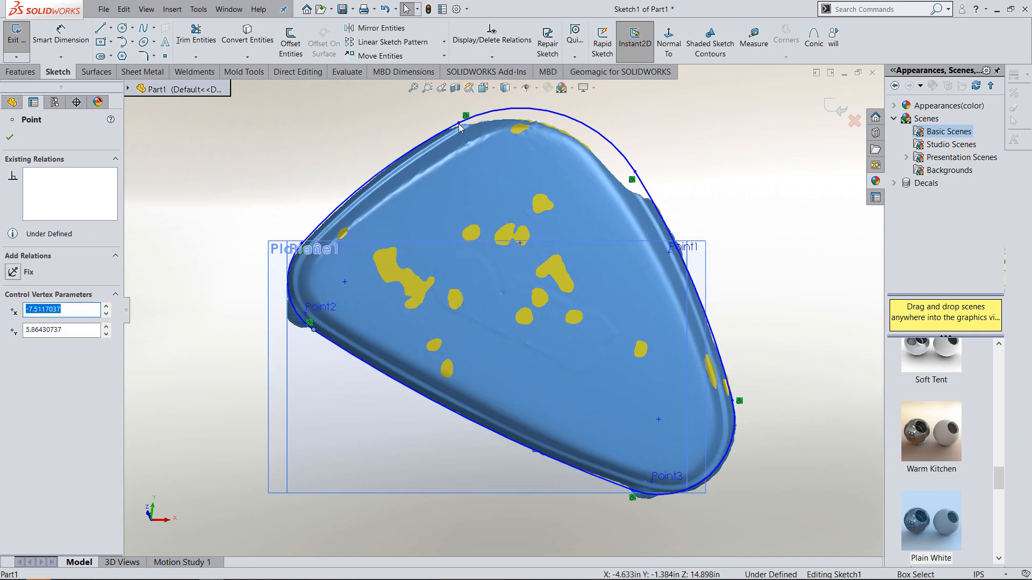
mouse_move(635, 171)
left_mouse_down()
mouse_move(622, 162)
mouse_move(642, 184)
left_mouse_up()
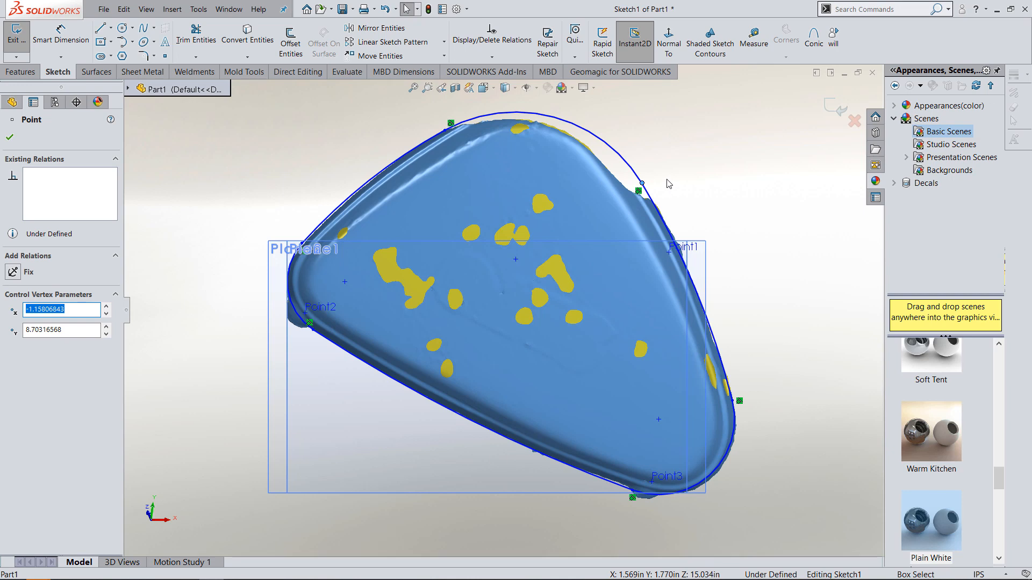
Fully define all entities in the outline sketch with relations and baseline dimensions from the origin.
key("s")
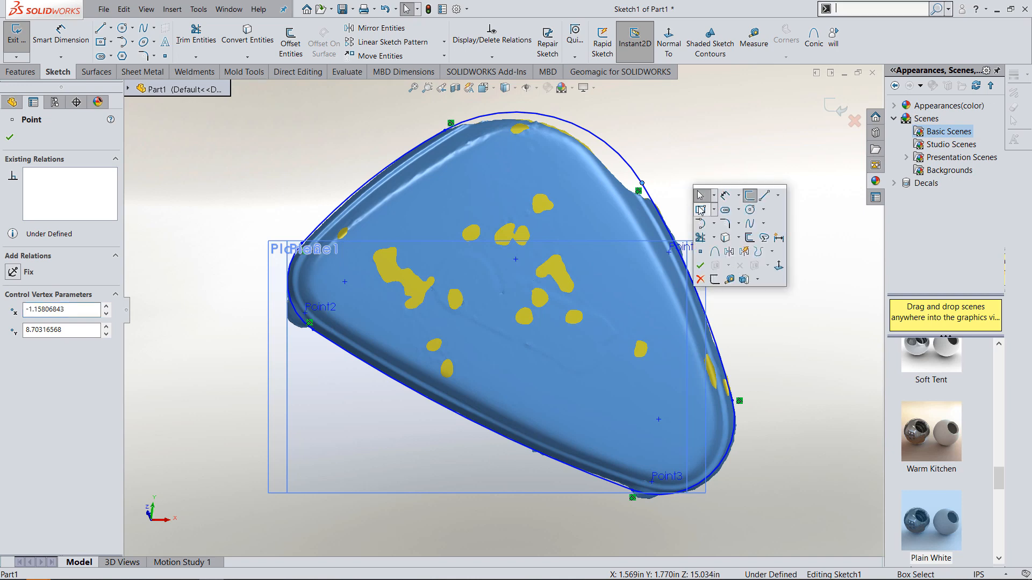
left_click(713, 282)
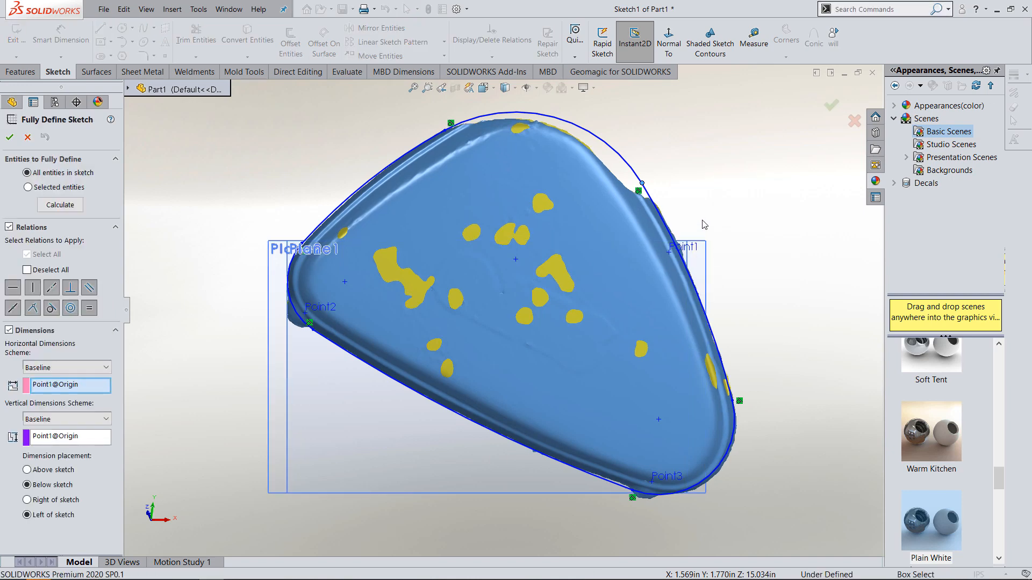
right_click_drag(708, 221, 763, 217)
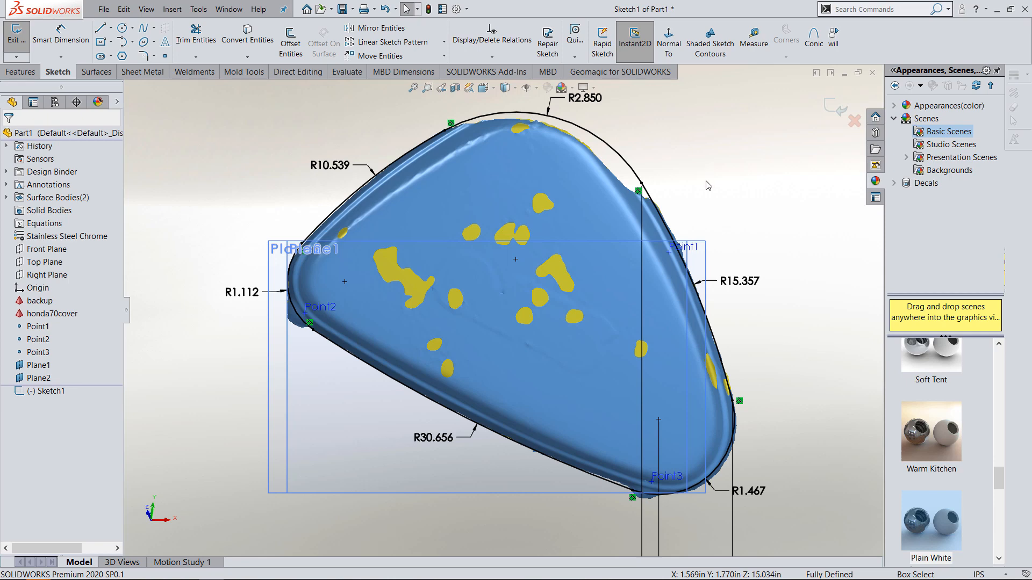
Start a blind Boss-Extrude of the closed outline up through the scanned cover and set its depth to 0.650 in.
middle_click_drag(702, 207, 707, 126)
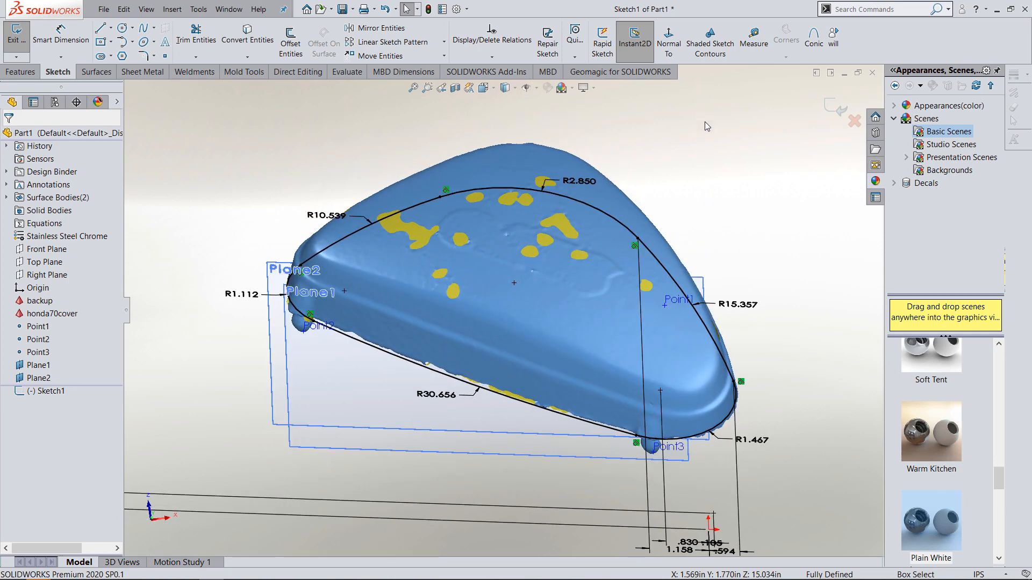
key("s")
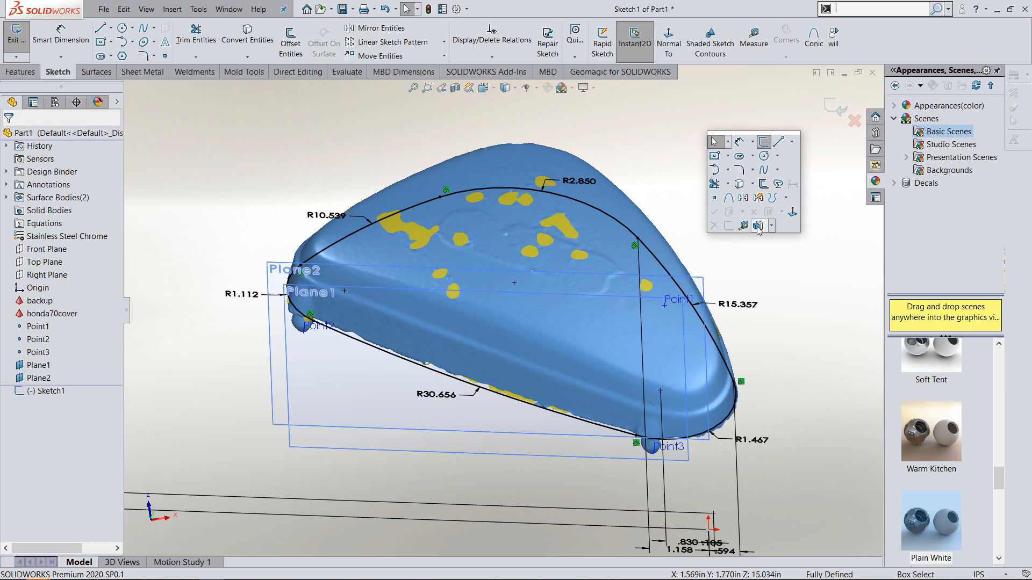
left_click(757, 226)
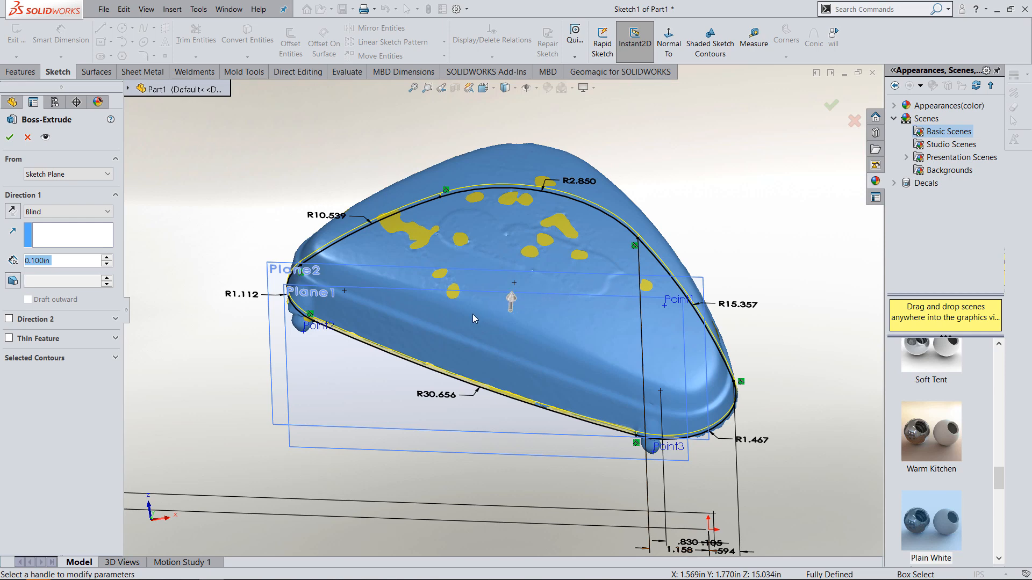
middle_click_drag(473, 313, 513, 295)
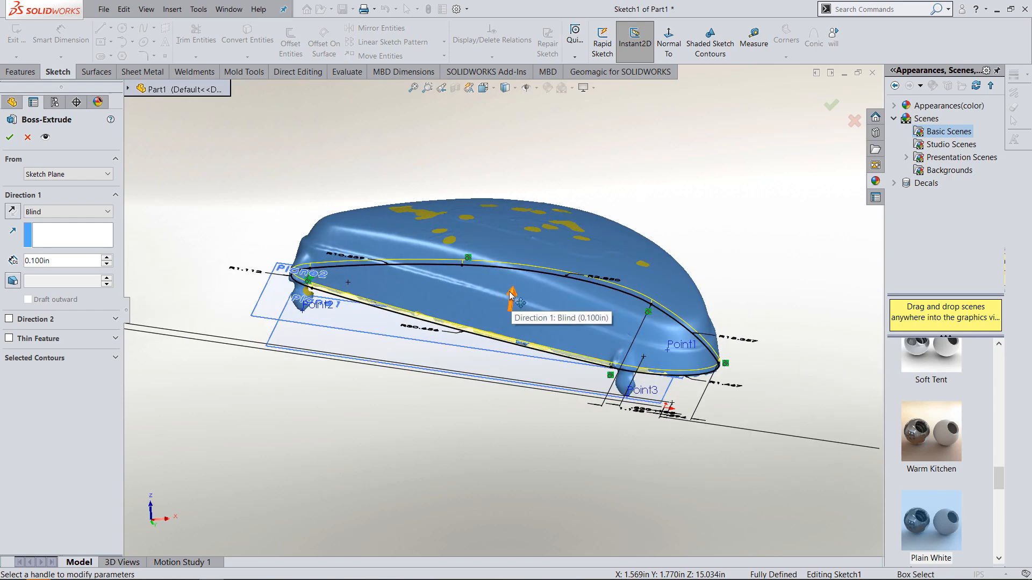
left_click(511, 296)
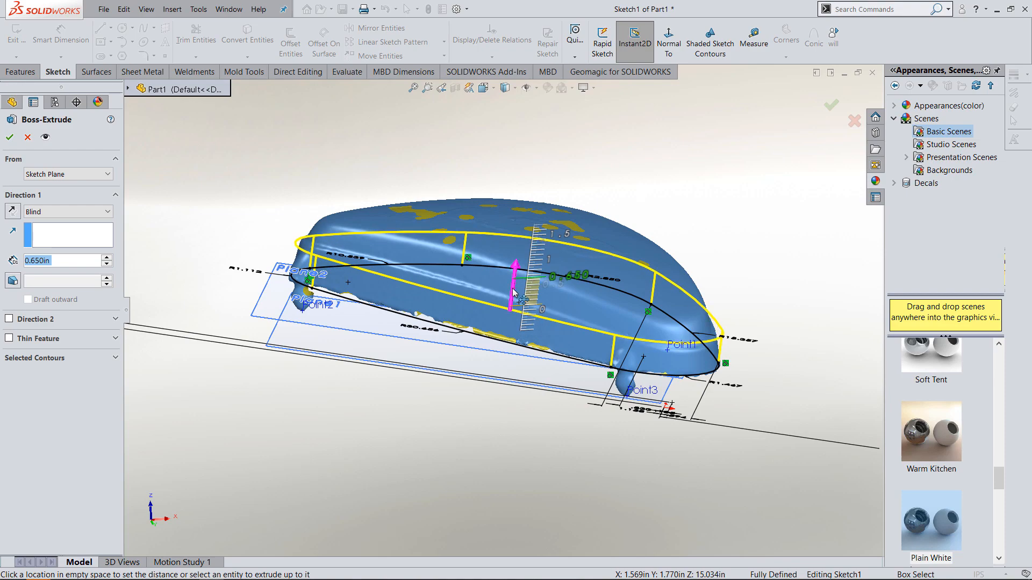
left_click(545, 279)
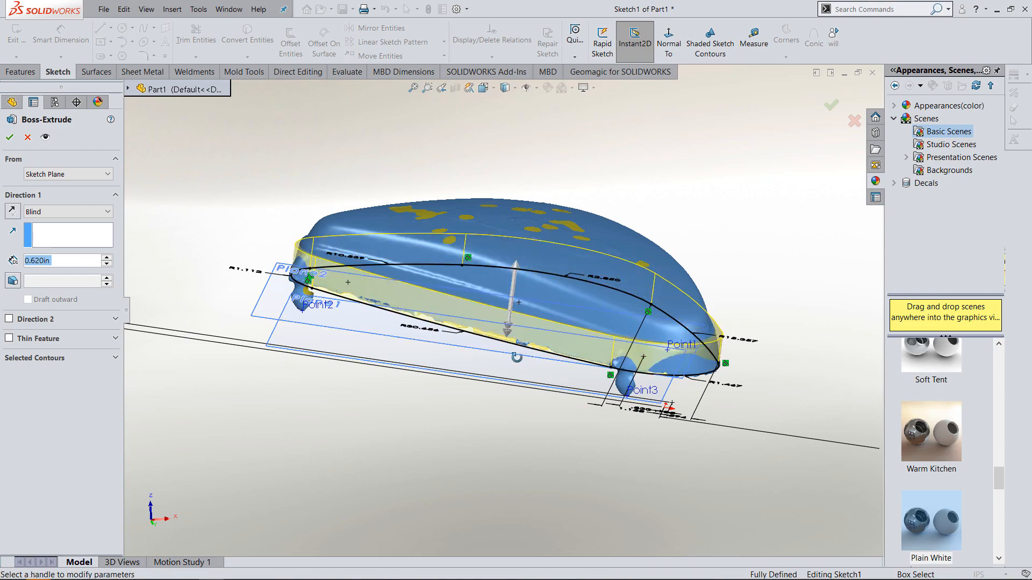
middle_click_drag(516, 354, 515, 290)
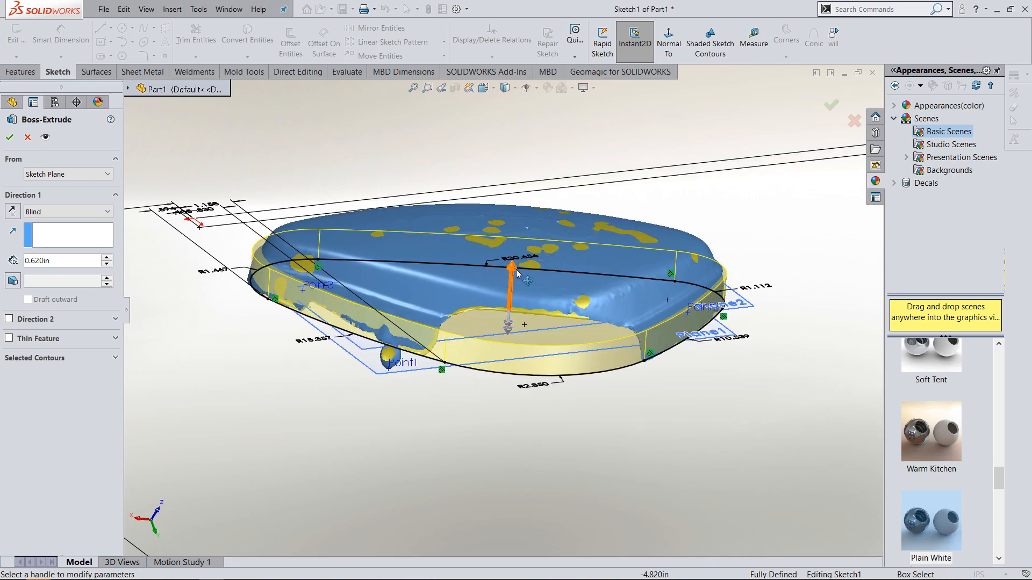
left_click_drag(514, 272, 495, 308)
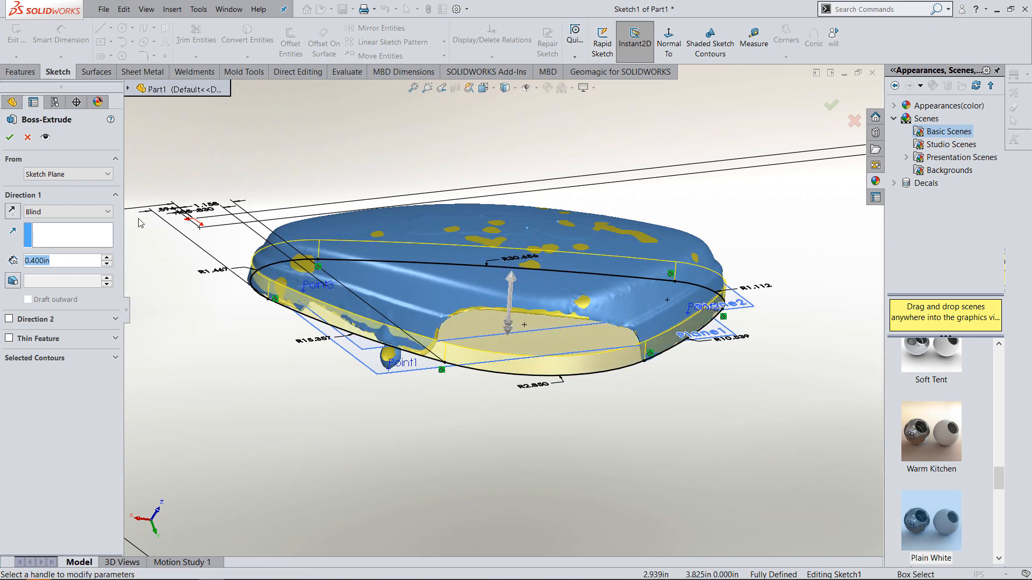
type(".650")
key("Return")
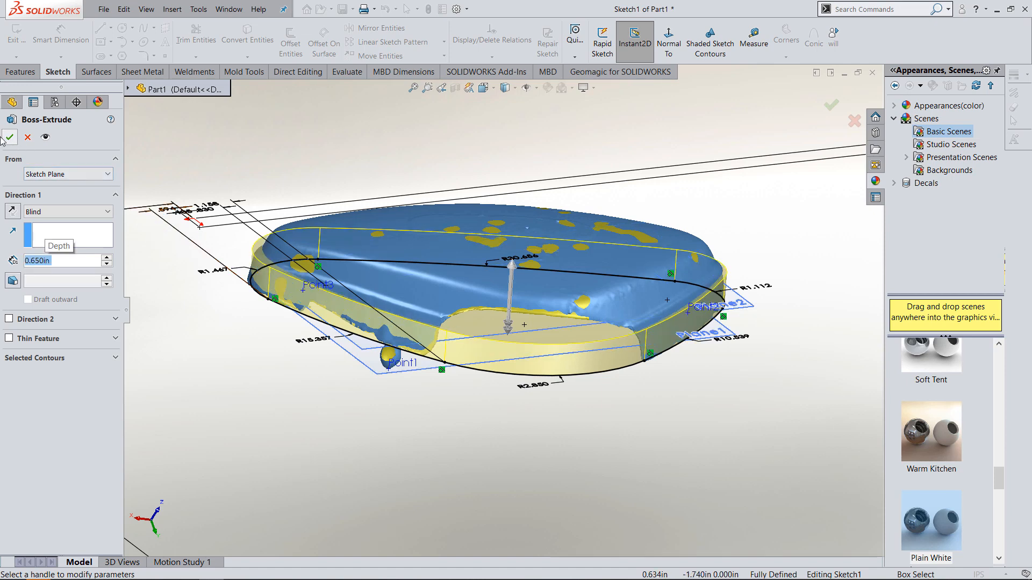
Turn on draft for the extrusion and set an inward draft angle of 12 degrees.
left_click(12, 280)
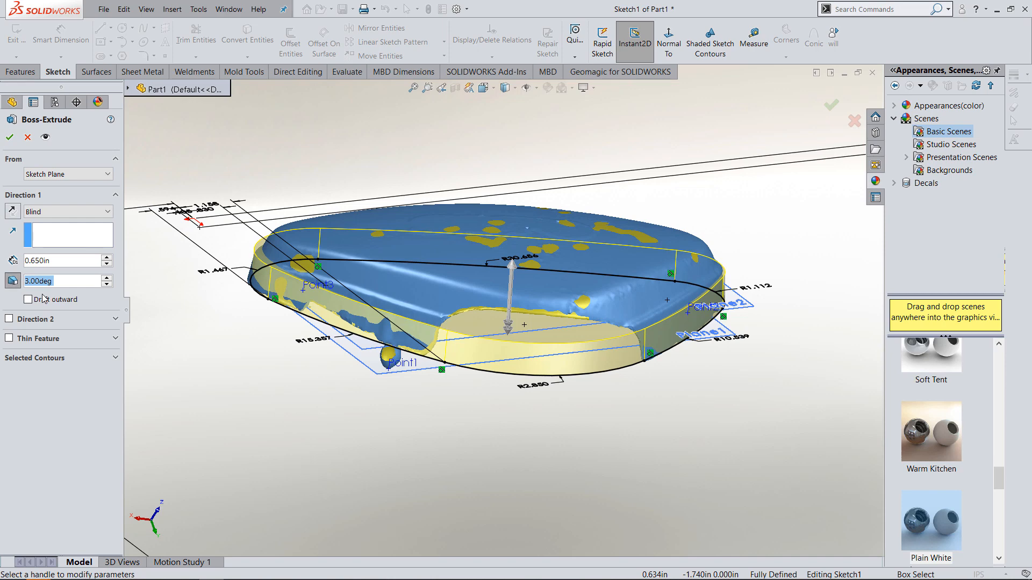
type("12")
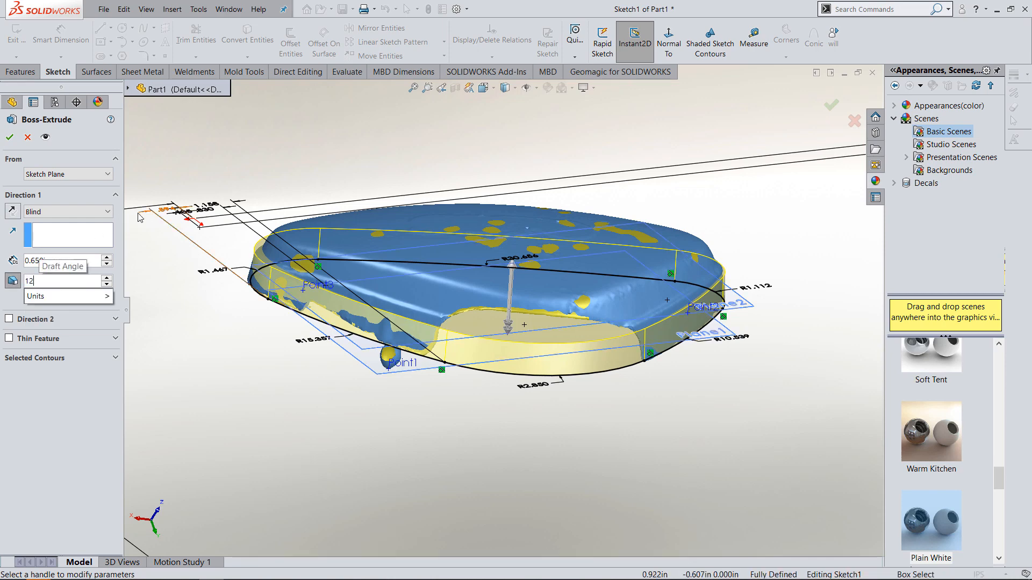
key("Return")
Try steeper draft angles of 16 and 17 degrees against the scan's side wall near Point1.
middle_click_drag(405, 304, 321, 254)
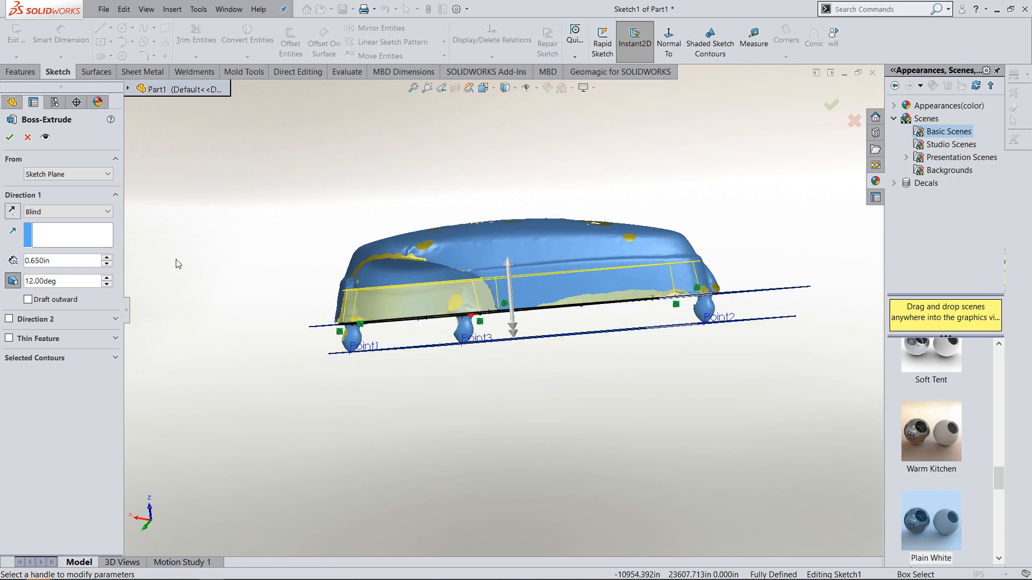
left_click(106, 278)
left_click(106, 279)
left_click(106, 279)
left_click(107, 279)
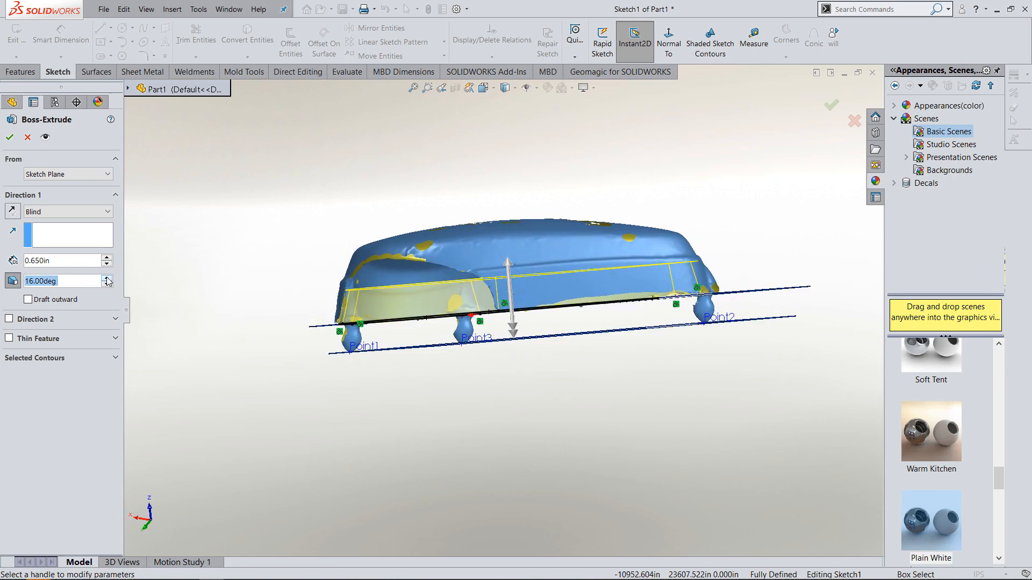
scroll(346, 303, "down", 5)
middle_click_drag(347, 303, 336, 299)
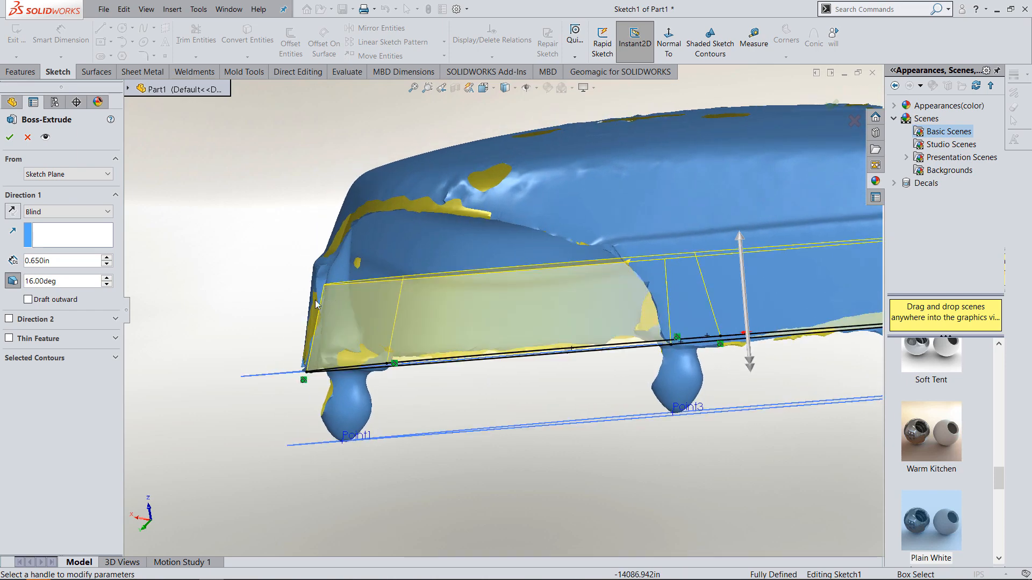
left_click(107, 279)
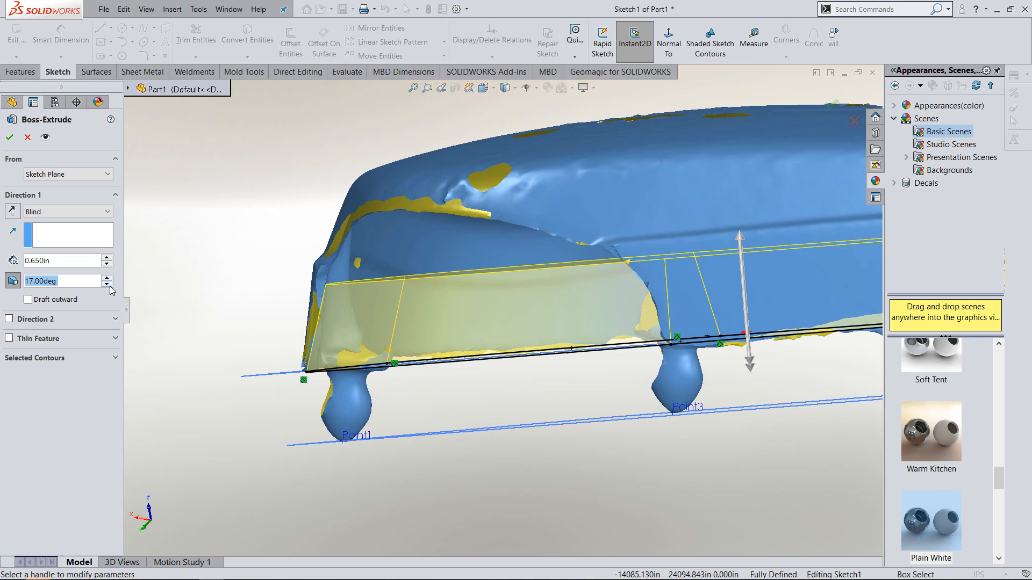
Bring the draft angle back to 12 degrees and complete the extrusion.
left_click(107, 284)
left_click(107, 284)
left_click(107, 284)
left_click(107, 285)
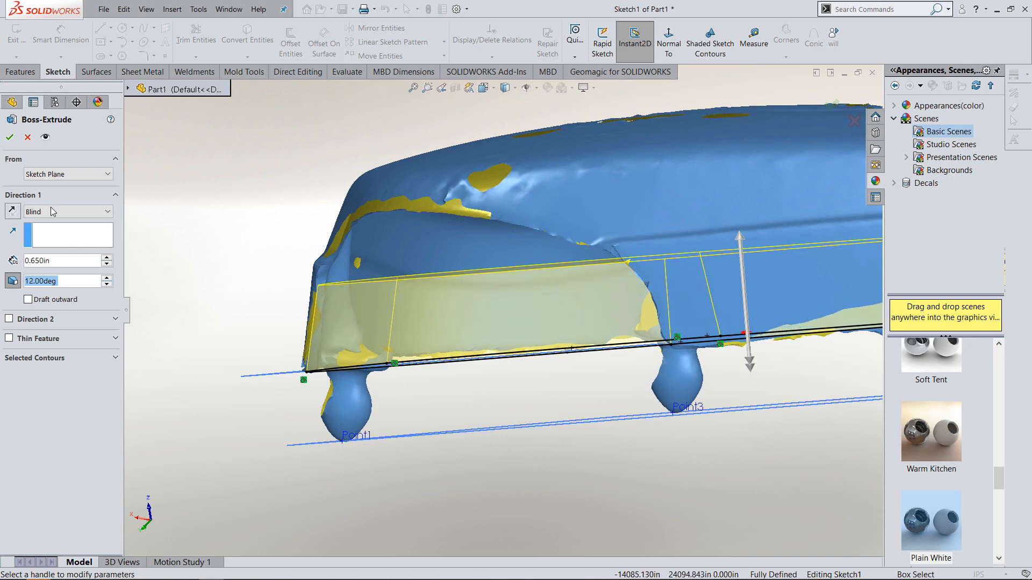
left_click(9, 138)
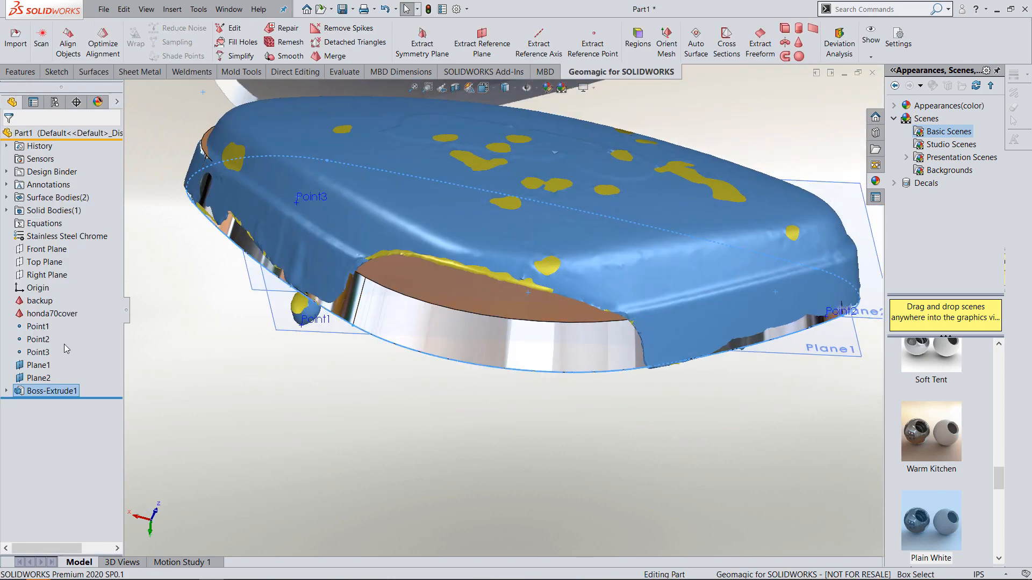
Hide the honda70cover and backup scan meshes so only the extruded body is left to work on.
right_click(63, 316)
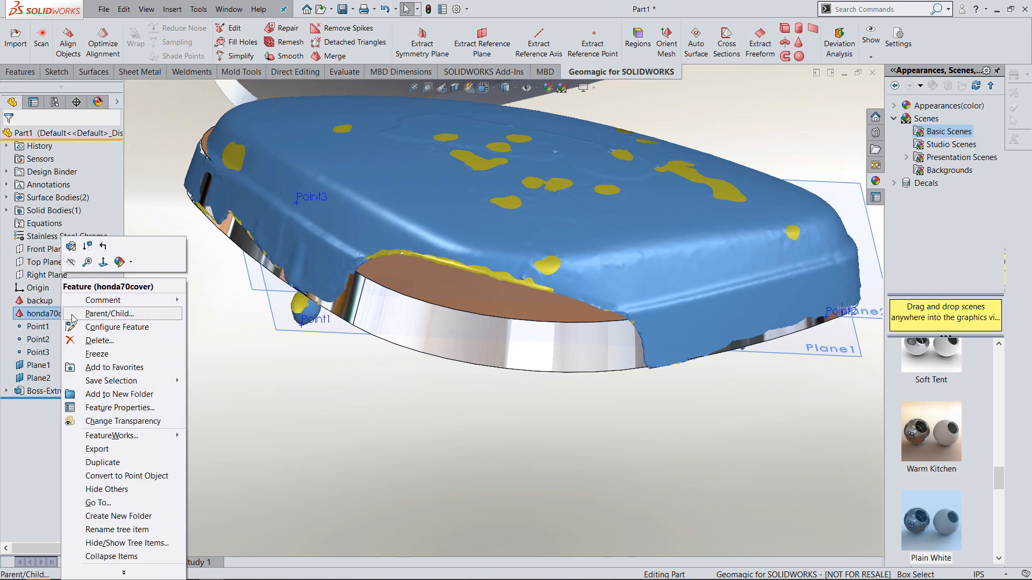
left_click(72, 263)
right_click(46, 301)
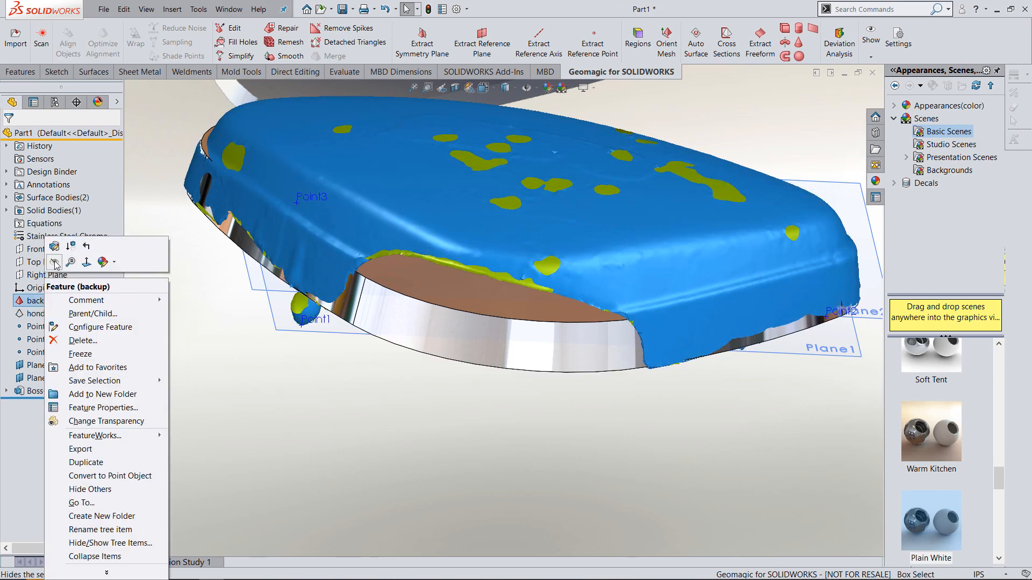
left_click(55, 262)
scroll(338, 261, "up", 2)
middle_click_drag(395, 262, 501, 299)
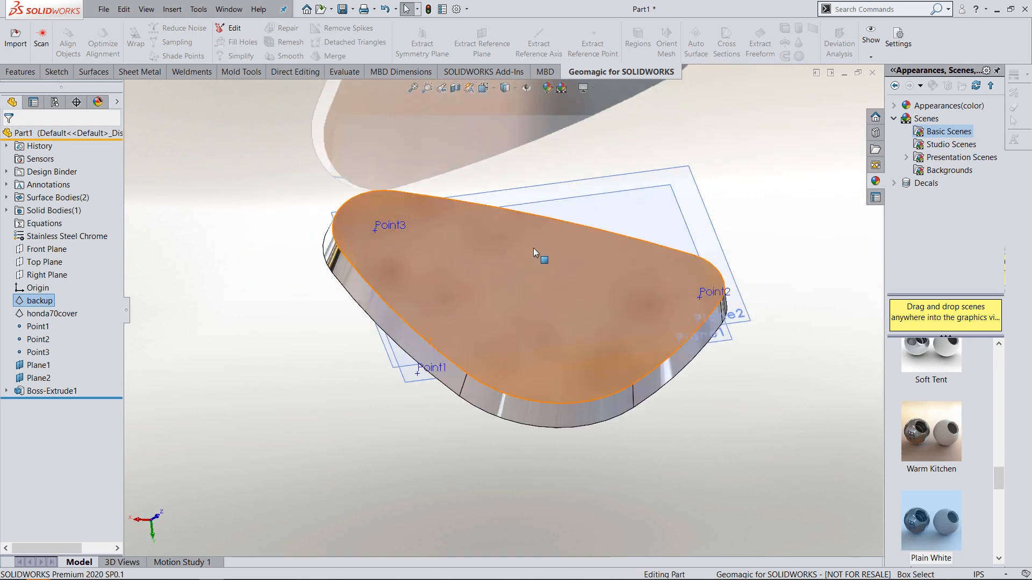
middle_click_drag(533, 248, 526, 291)
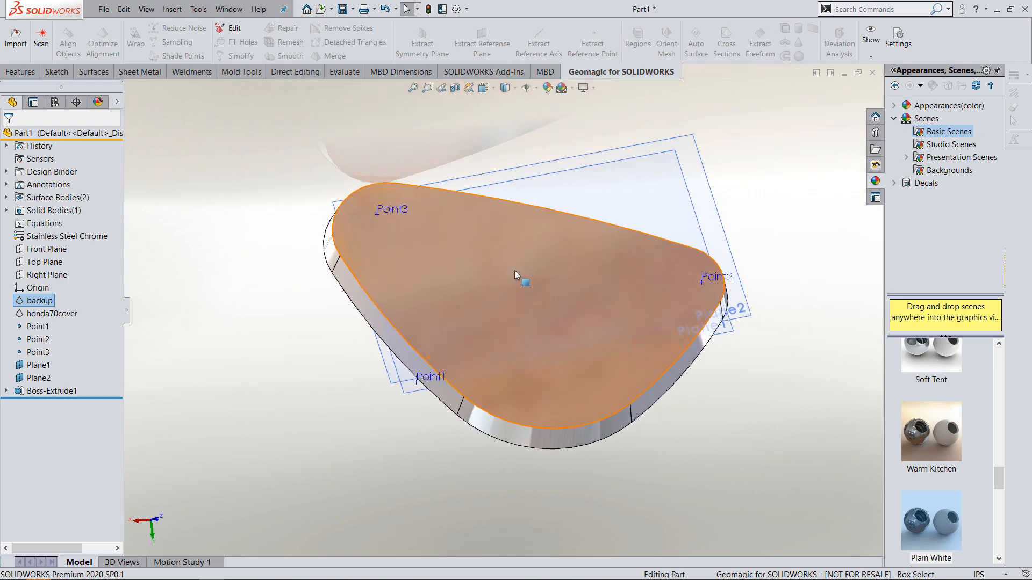
left_click(515, 270)
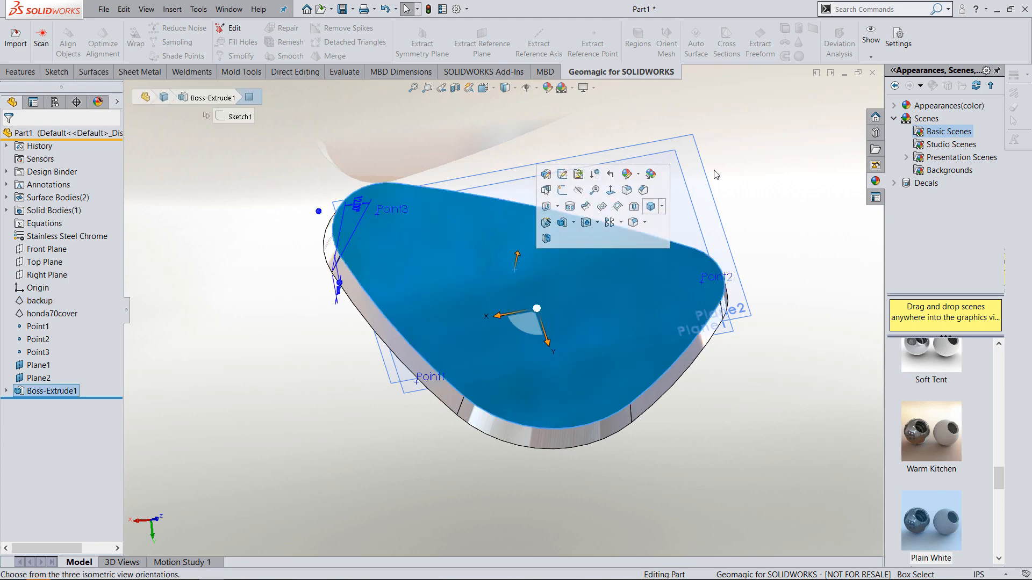
scroll(723, 161, "down", 3)
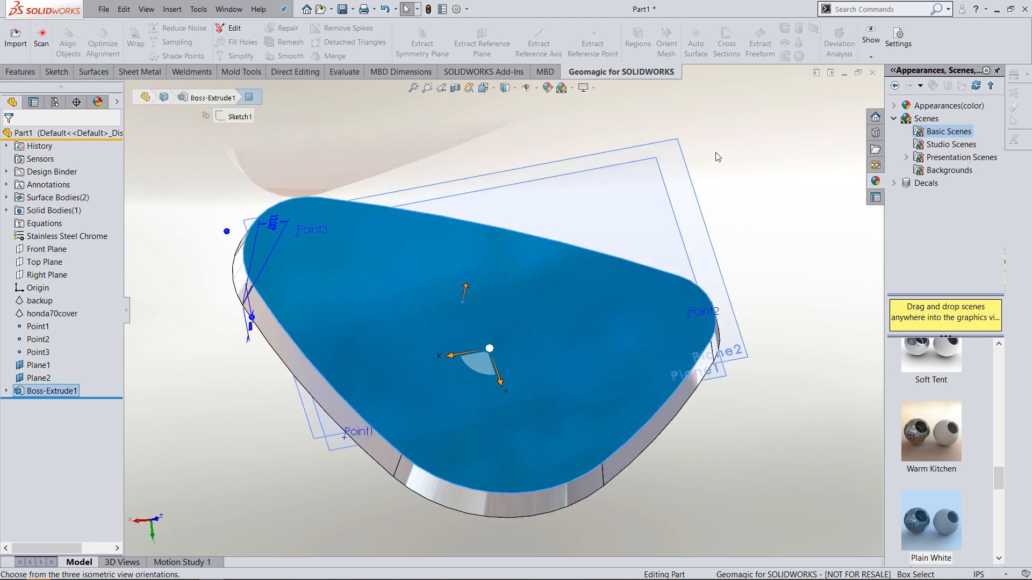
key("s")
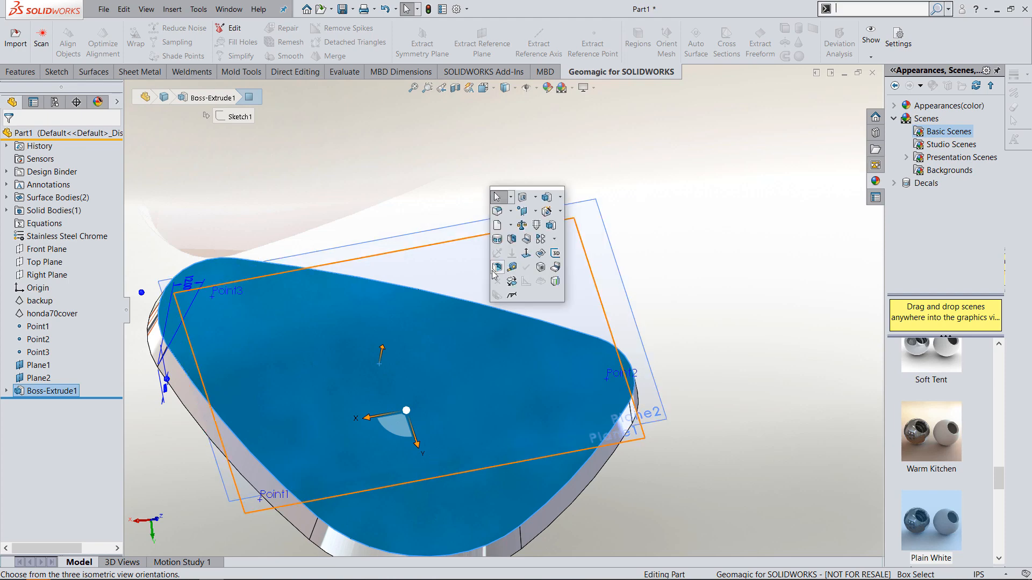
key("Escape")
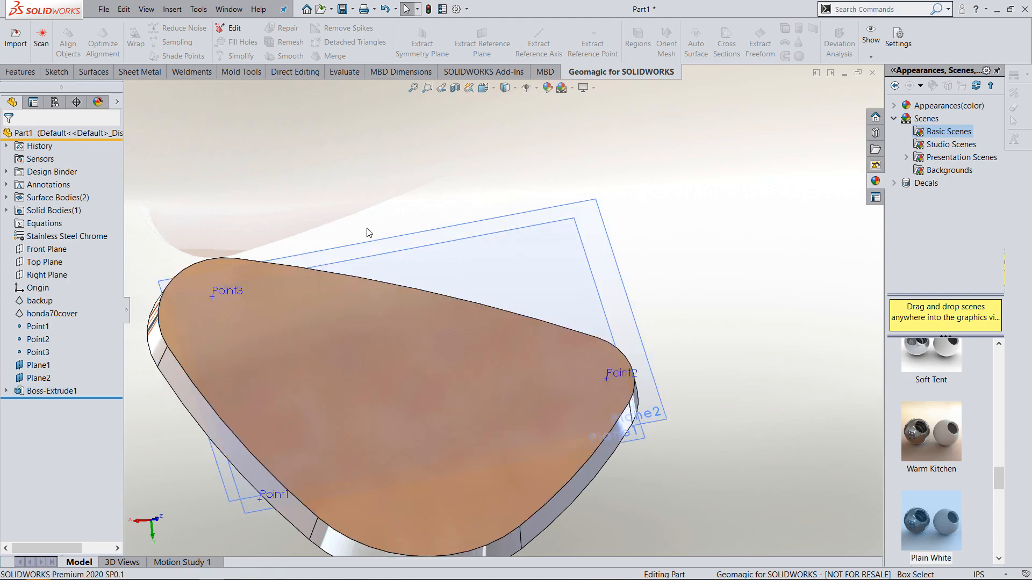
Start a sketch on the extruded body's top face and offset the face's outline inward by 0.2 in.
middle_click_drag(312, 447, 306, 523)
left_click(420, 386)
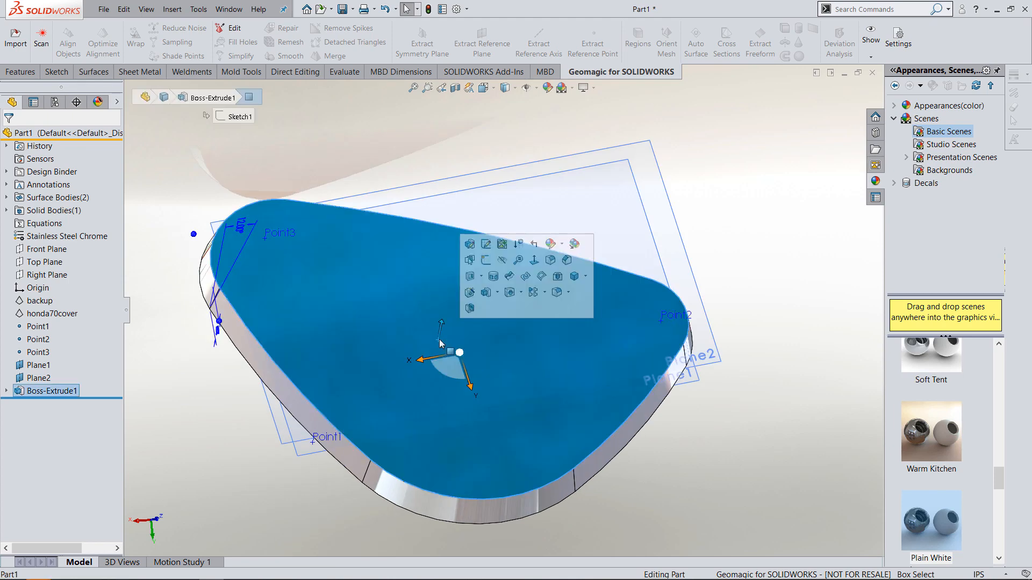
left_click(469, 292)
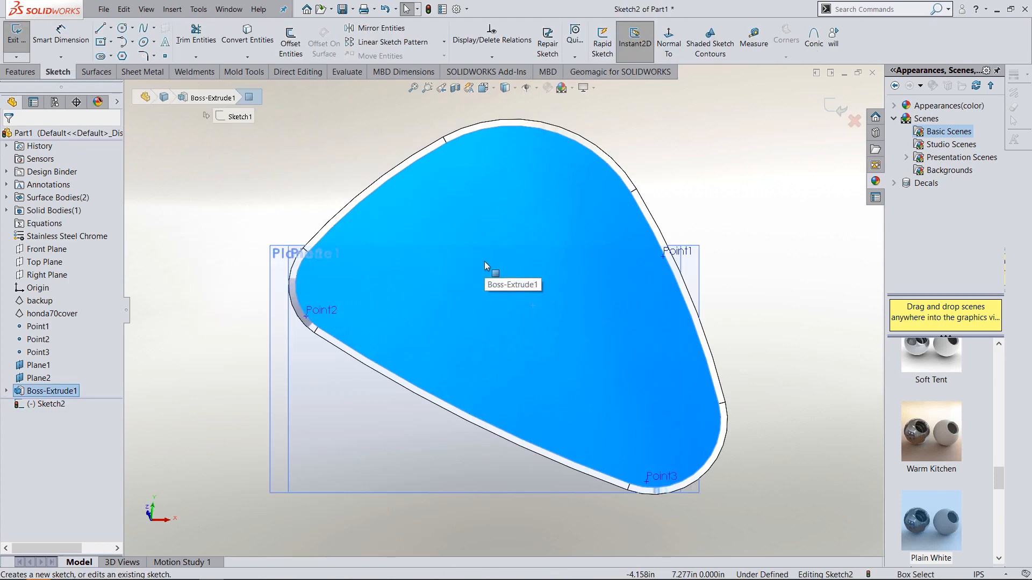
key("s")
left_click(539, 309)
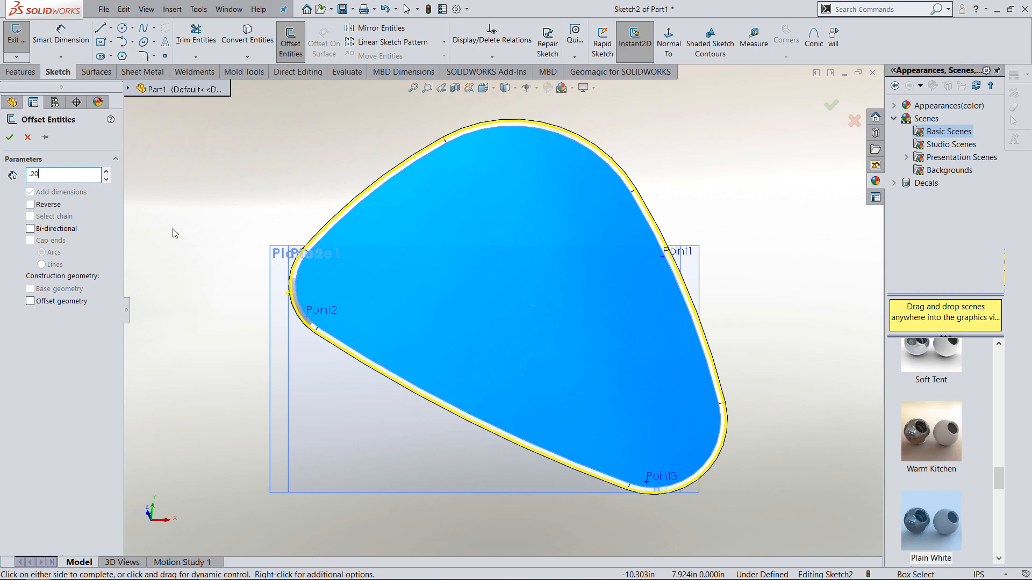
left_click(30, 204)
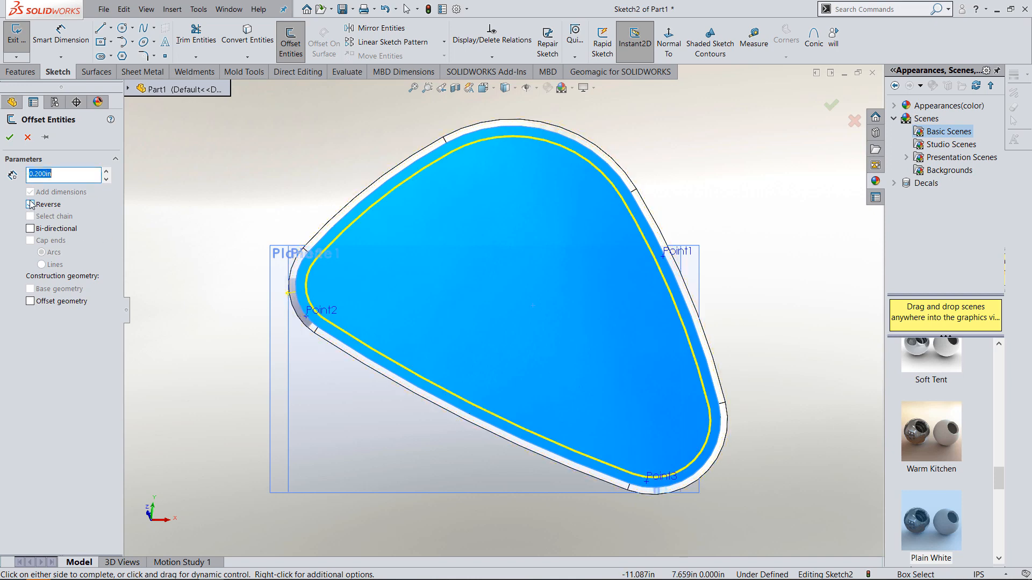
left_click(10, 137)
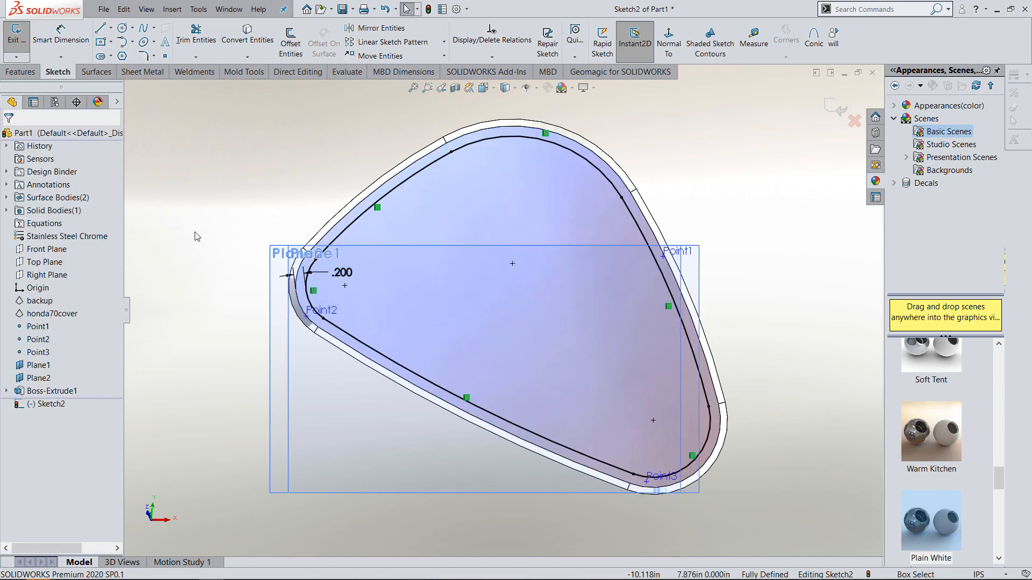
Start a blind boss extrusion of the offset outline upward from the top face with a depth of 0.275 in.
mouse_move(159, 215)
middle_mouse_down()
mouse_move(196, 165)
mouse_move(205, 125)
middle_mouse_up()
key("s")
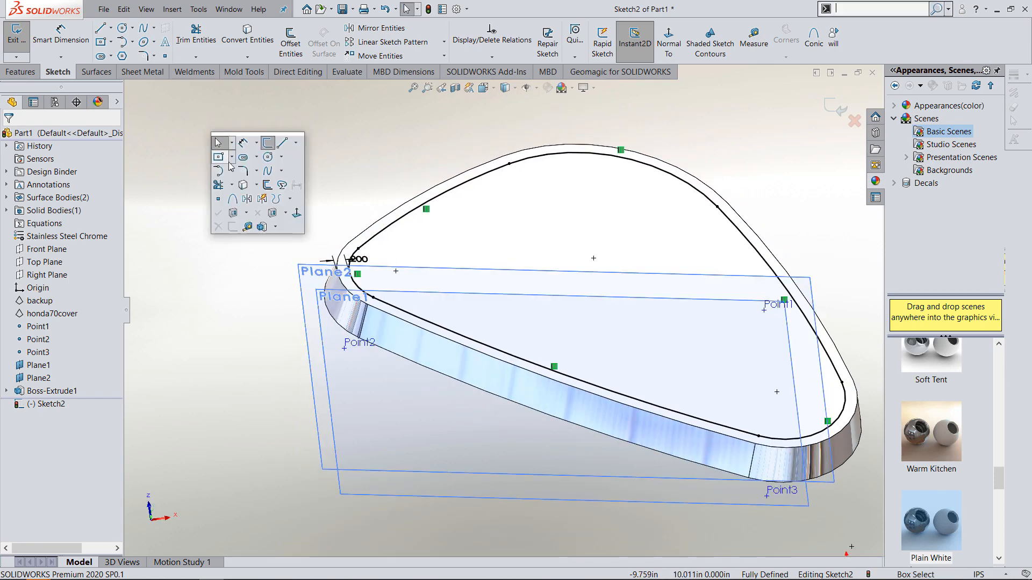
left_click(262, 227)
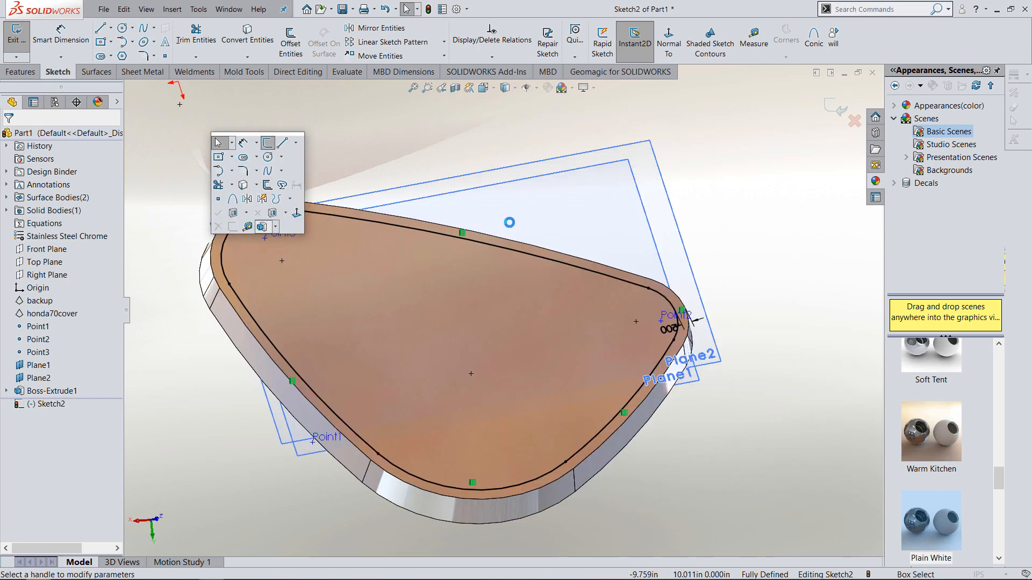
middle_click_drag(559, 260, 558, 212)
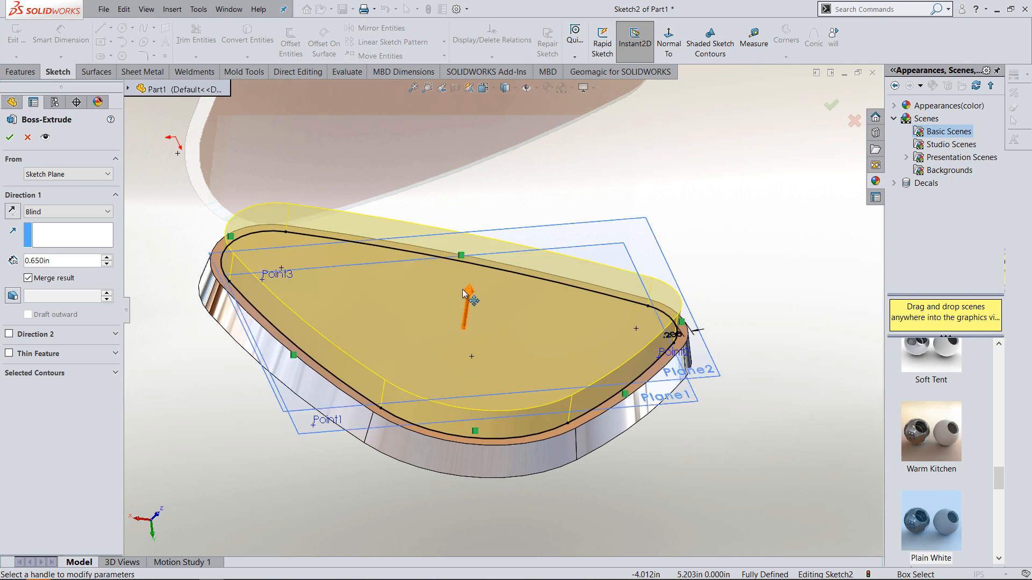
left_click(76, 262)
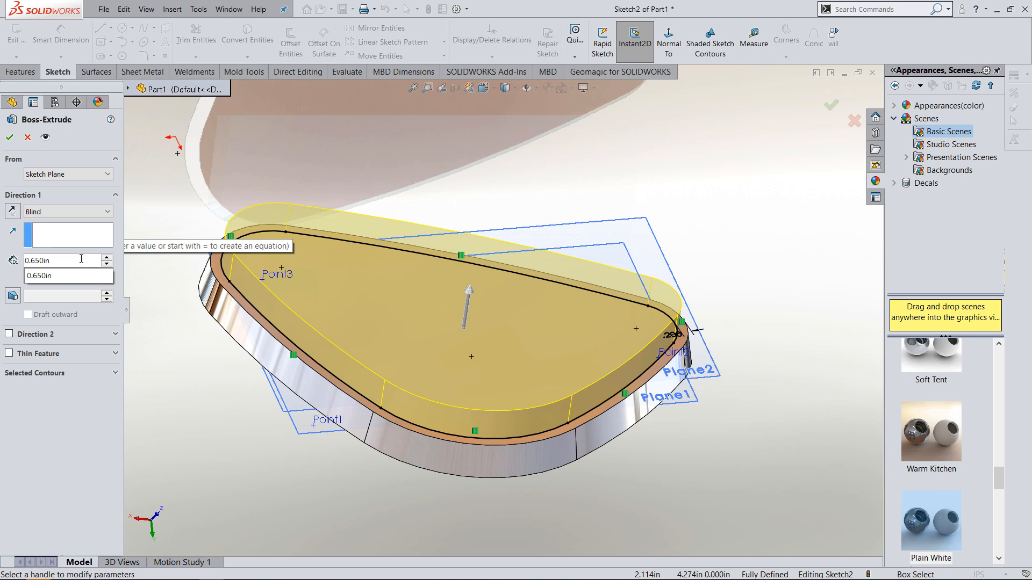
left_click_drag(74, 258, 2, 263)
type("0.275")
key("Return")
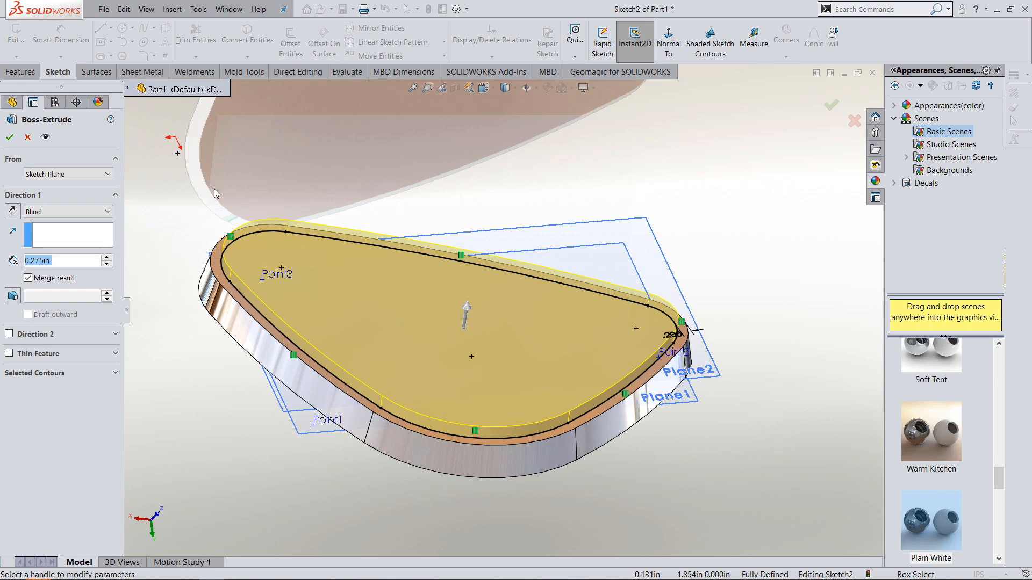
Increase the extrusion depth to 0.405 in, add a 12-degree inward draft and complete the raised step.
middle_click_drag(214, 189, 440, 283)
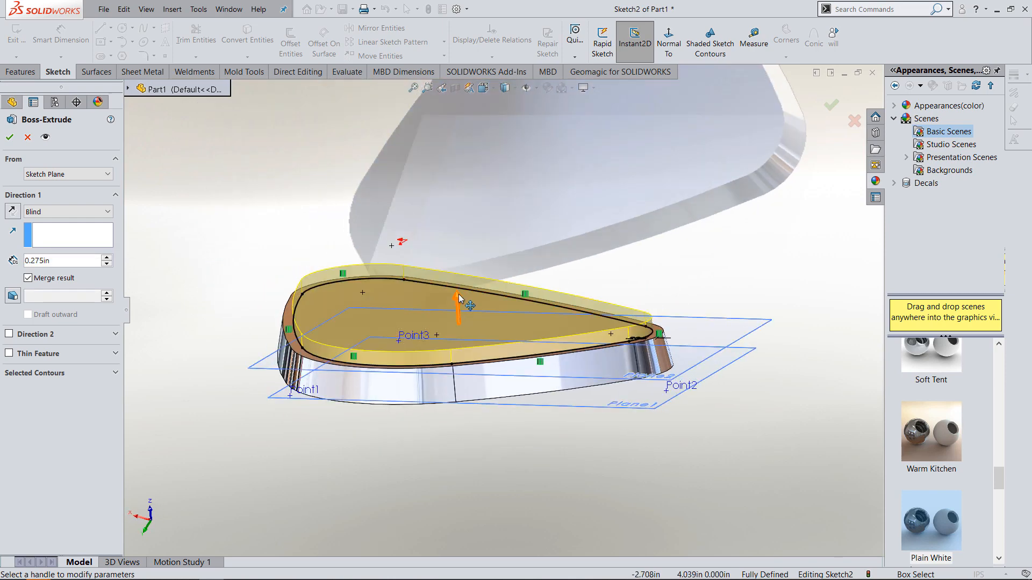
left_click_drag(458, 295, 457, 310)
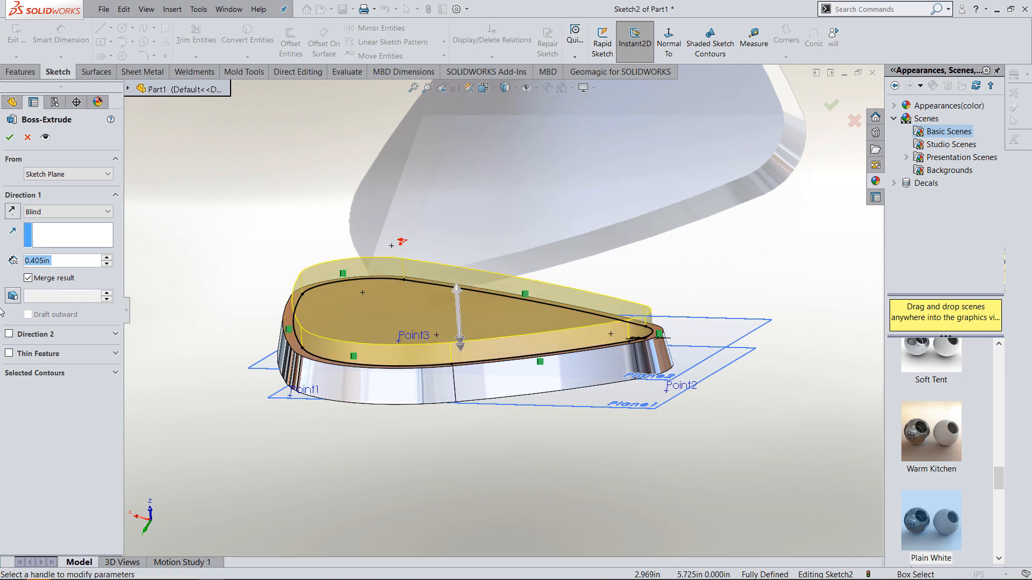
left_click(14, 296)
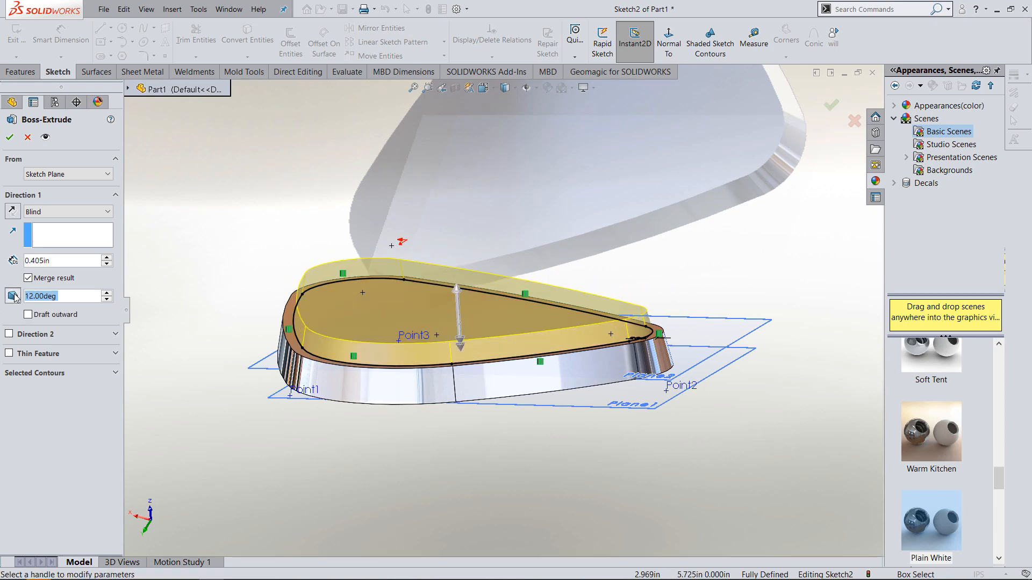
middle_click_drag(210, 275, 105, 220)
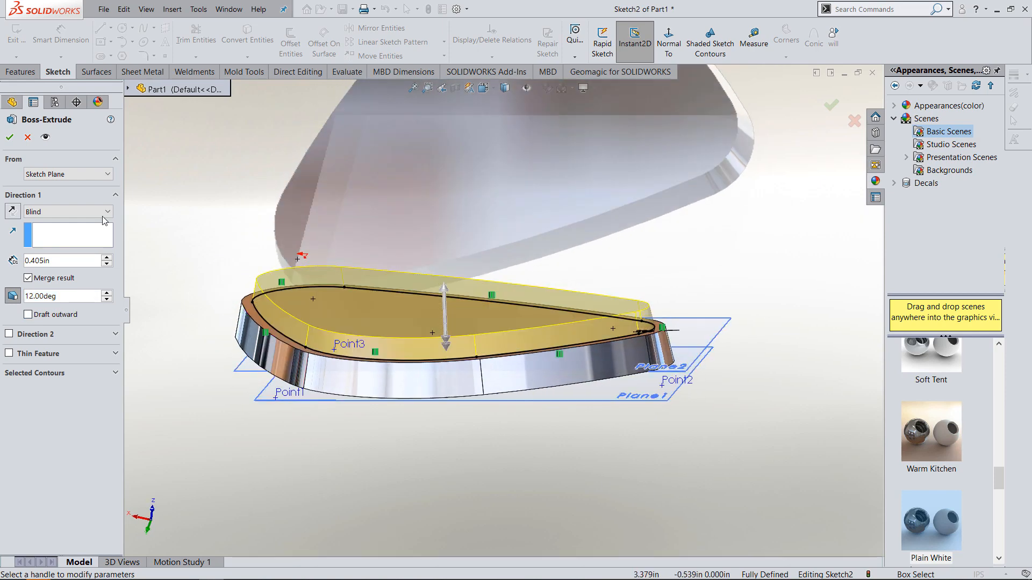
left_click(10, 138)
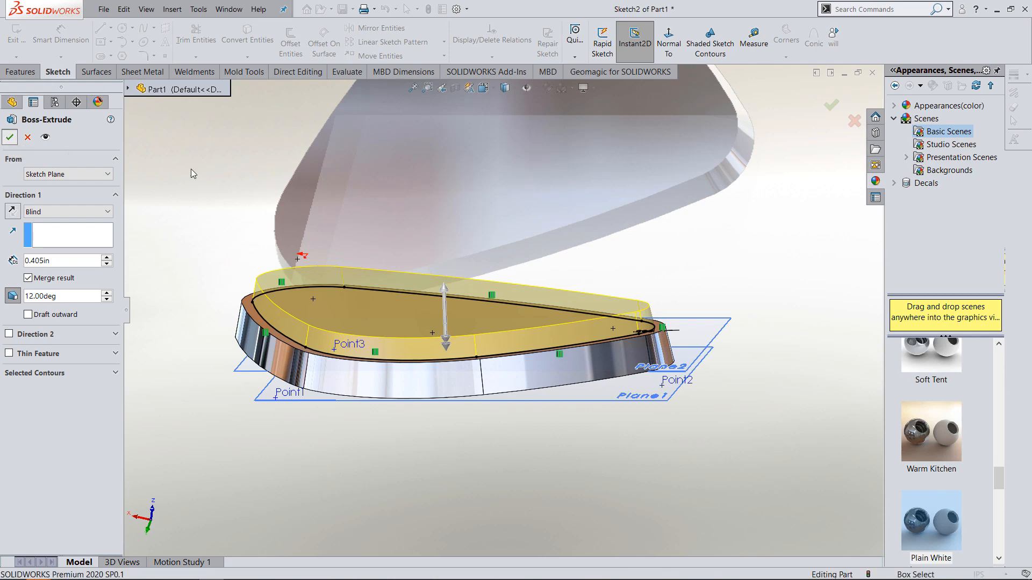
Apply the Soft Spotlight scene to the model view.
middle_click_drag(221, 221, 322, 321)
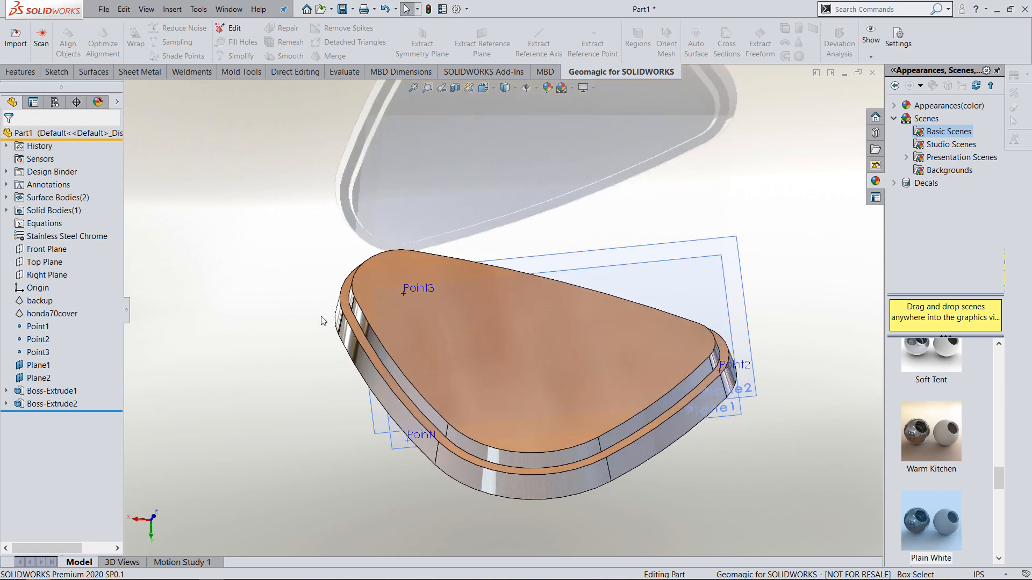
left_click(572, 89)
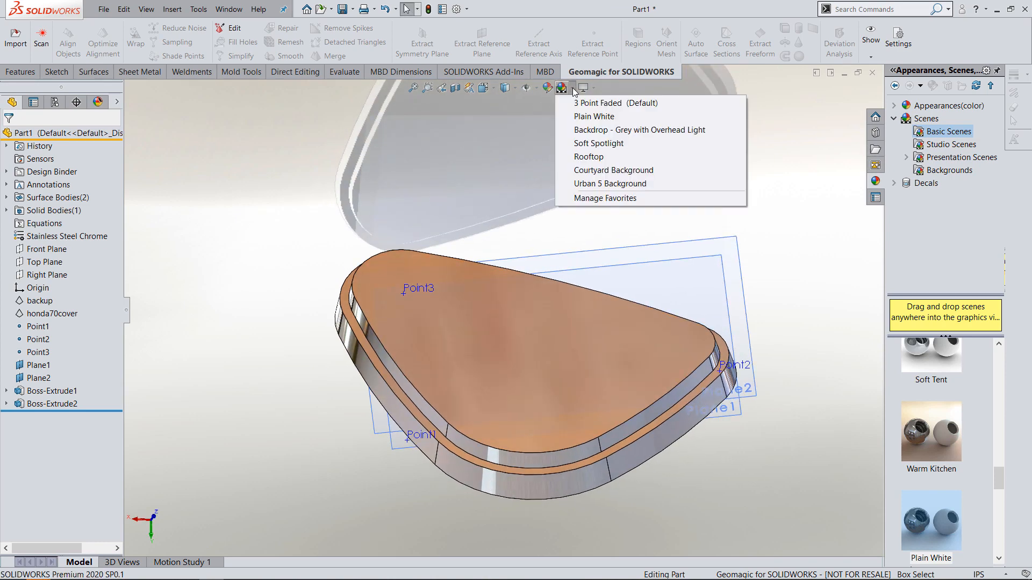
left_click(587, 147)
middle_click_drag(537, 195, 555, 237)
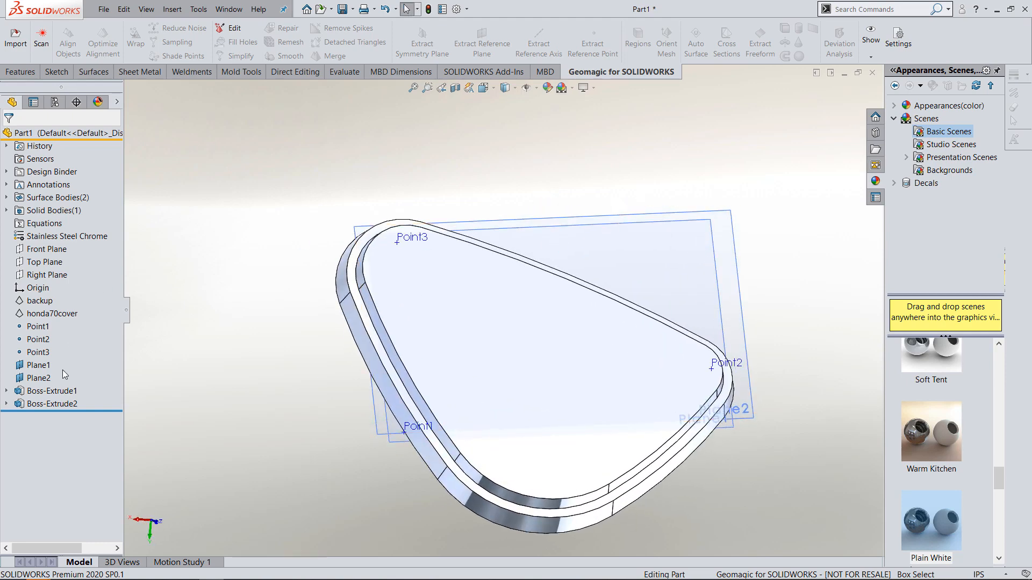
Hide reference planes Plane1 and Plane2.
left_click_drag(18, 380, 18, 379)
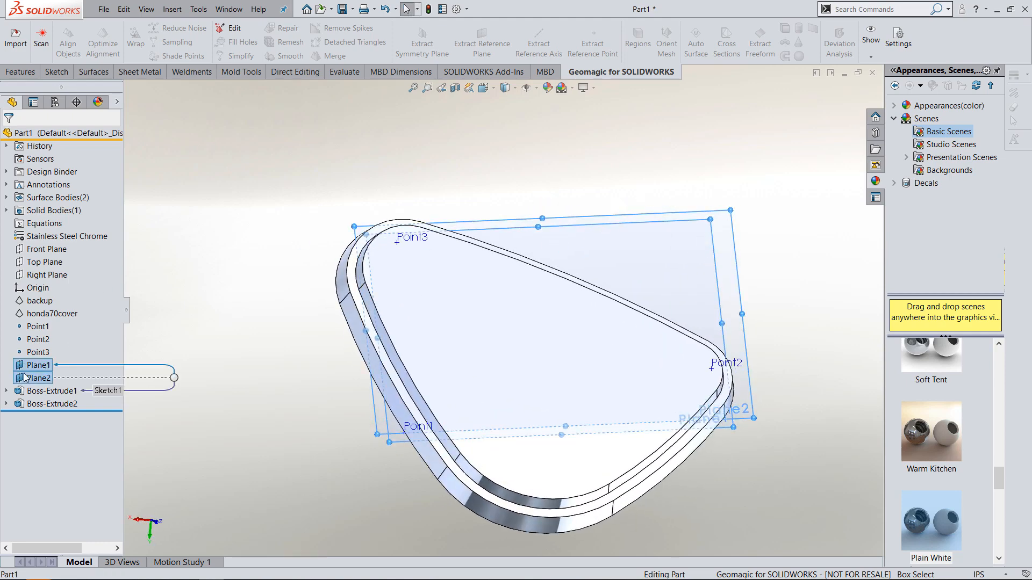
right_click(19, 378)
left_click(37, 355)
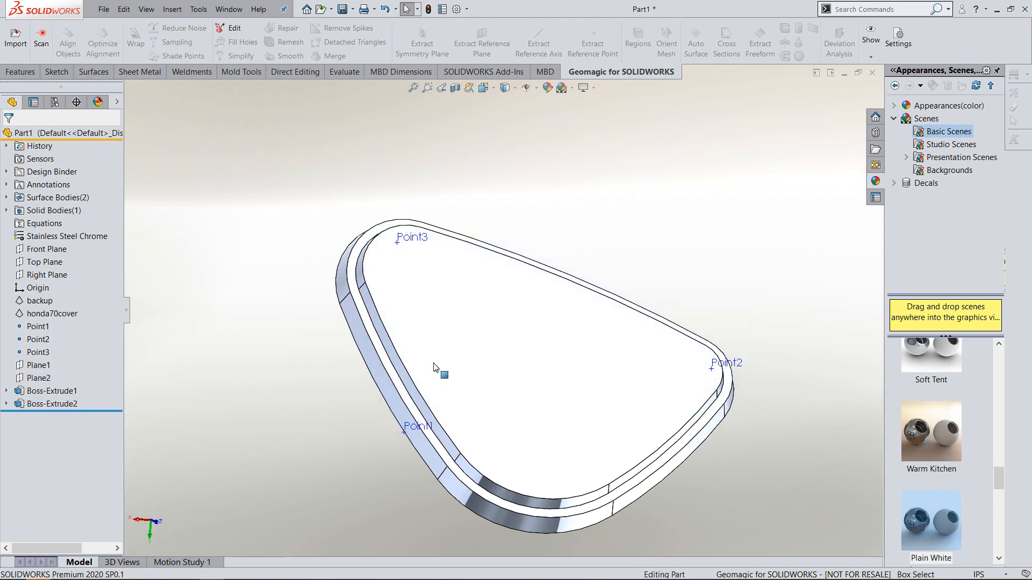
Show the honda70cover scan mesh again over the stepped solid body.
middle_click_drag(621, 273, 569, 303)
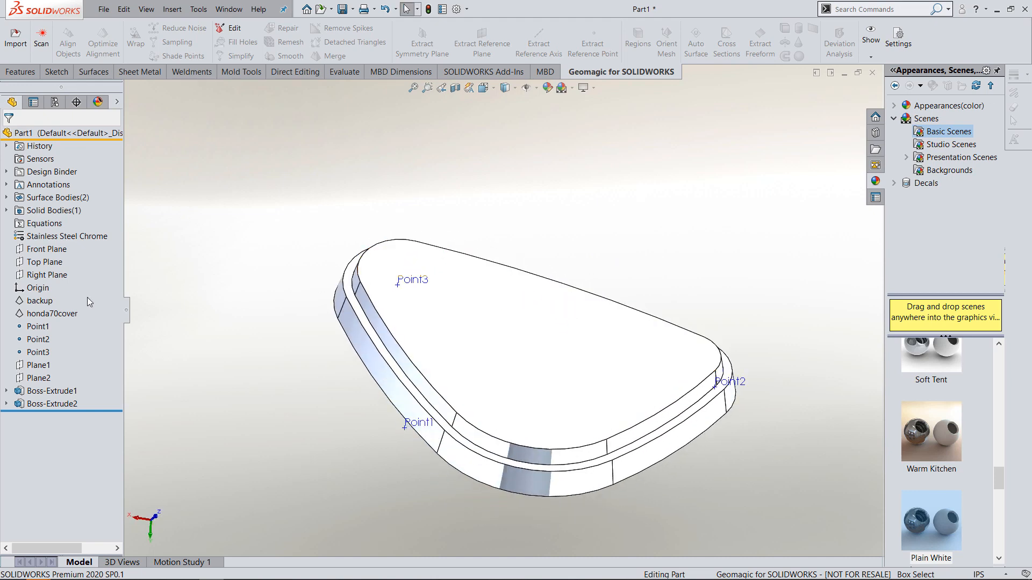
right_click(65, 316)
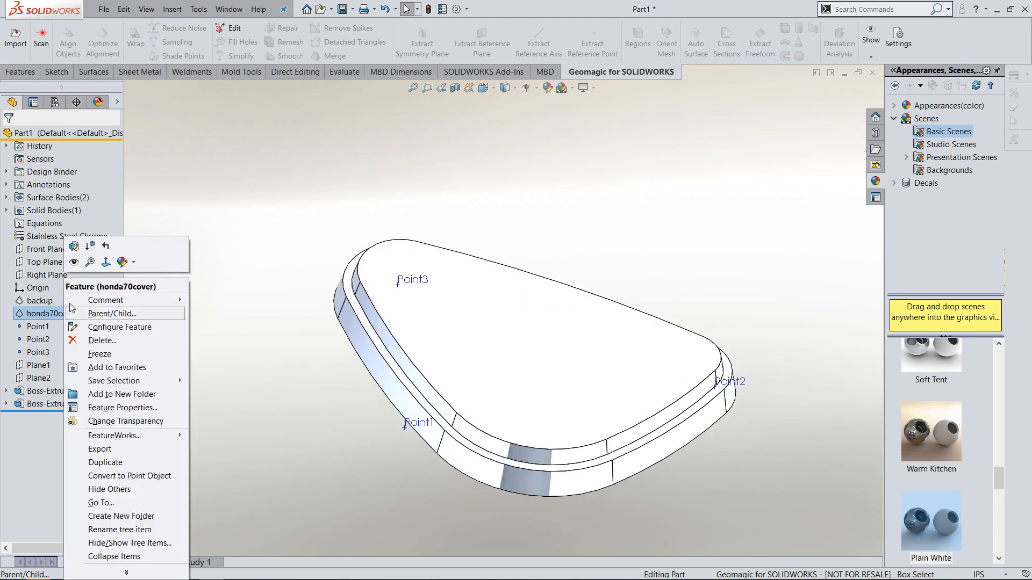
left_click(74, 263)
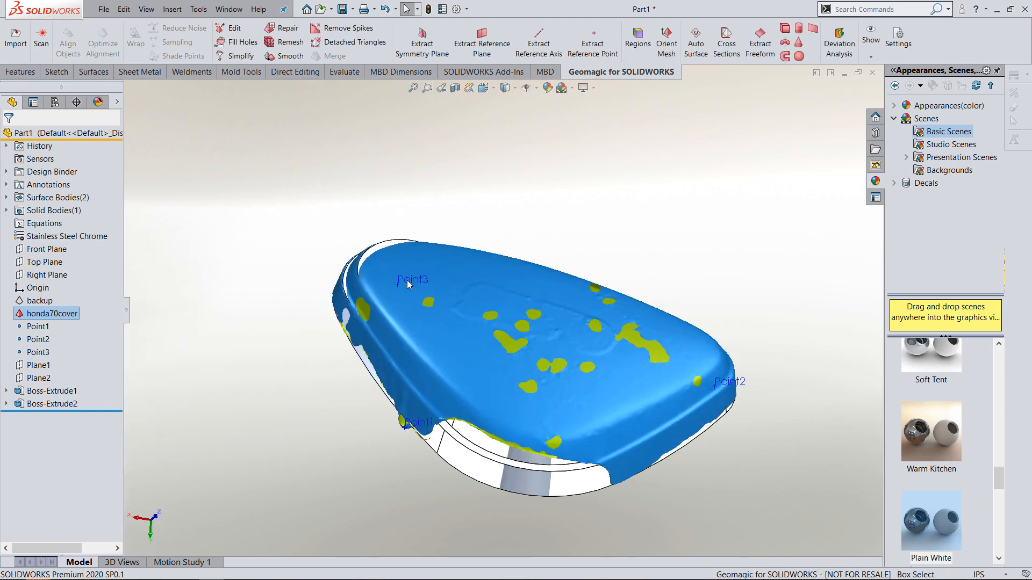
middle_click_drag(662, 228, 540, 367)
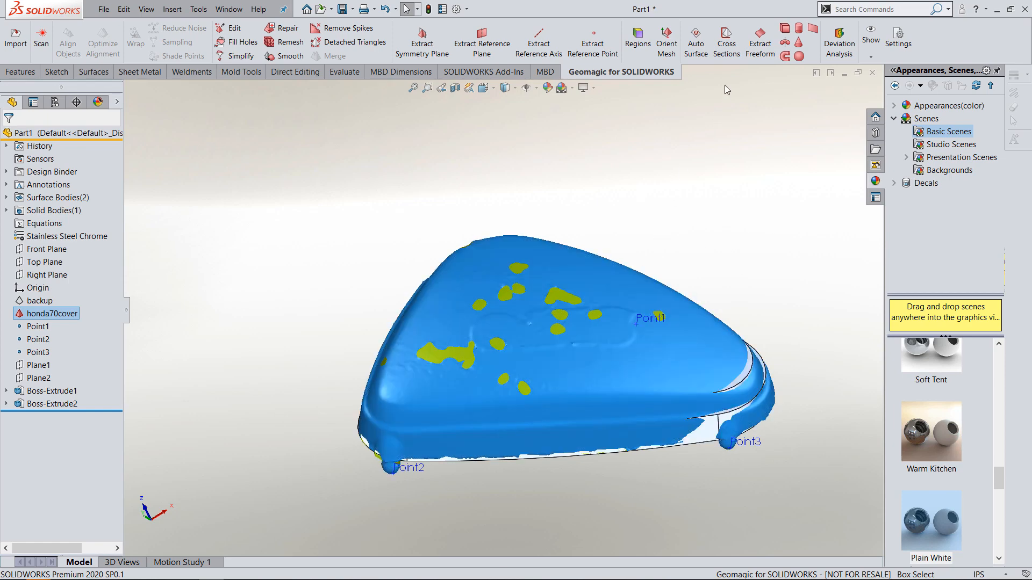
Start an Extract Freeform surface and pick the smooth top area of the scan as its region.
left_click(760, 42)
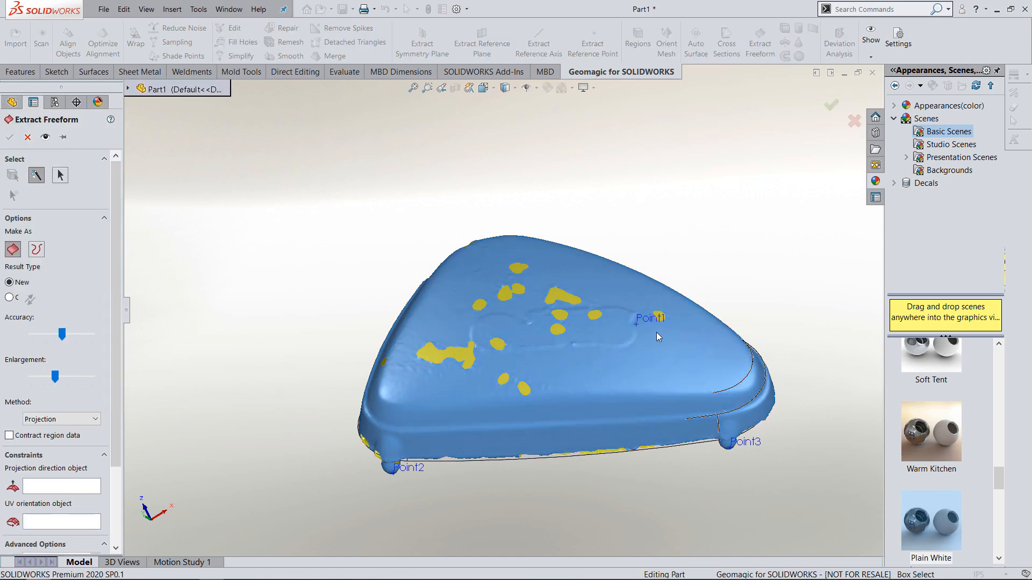
left_click_drag(660, 333, 702, 363)
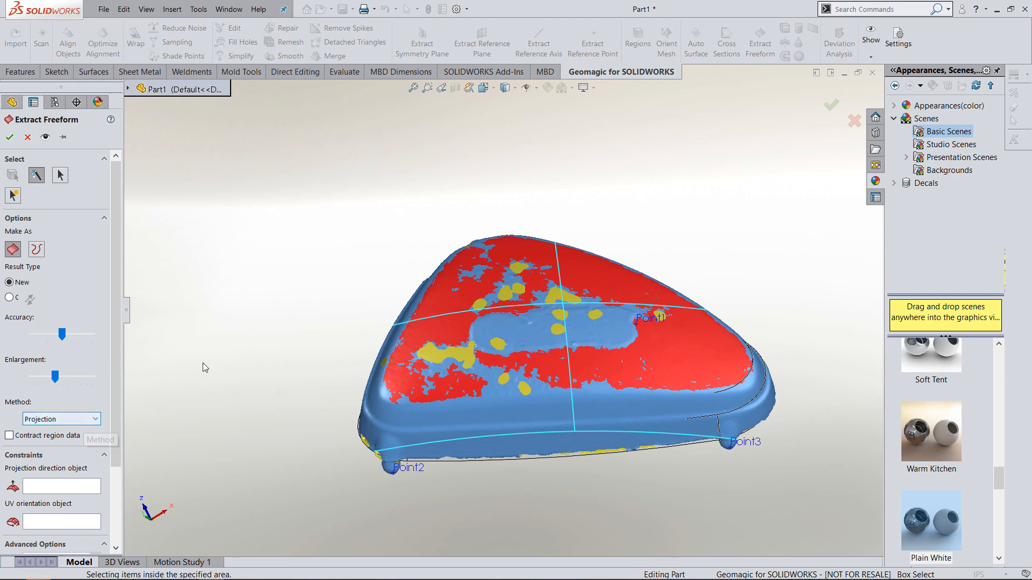
middle_click_drag(202, 363, 519, 508)
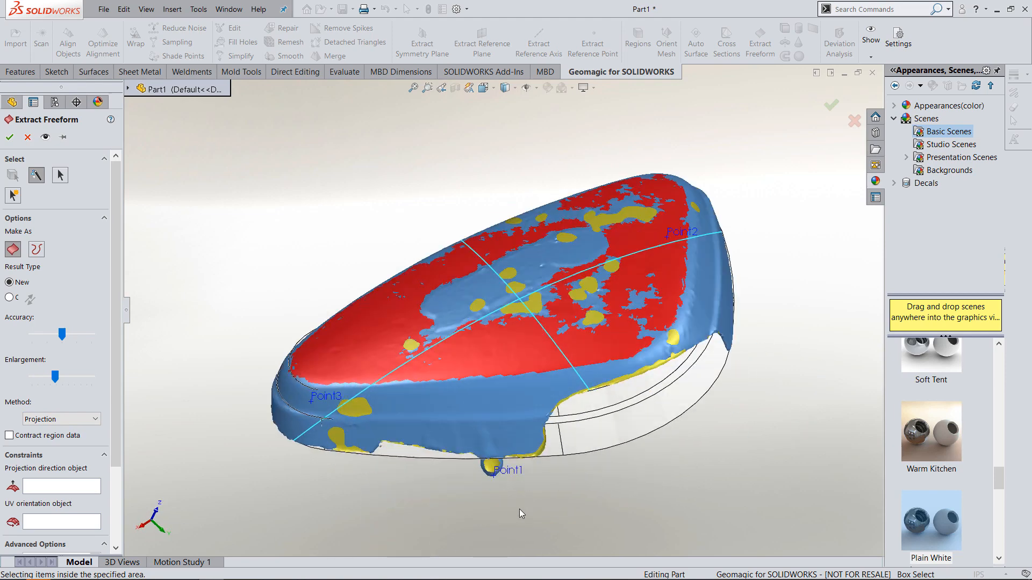
Turn on deviation analysis for the freeform surface and set its tolerance to 0.015 in.
scroll(115, 440, "down", 5)
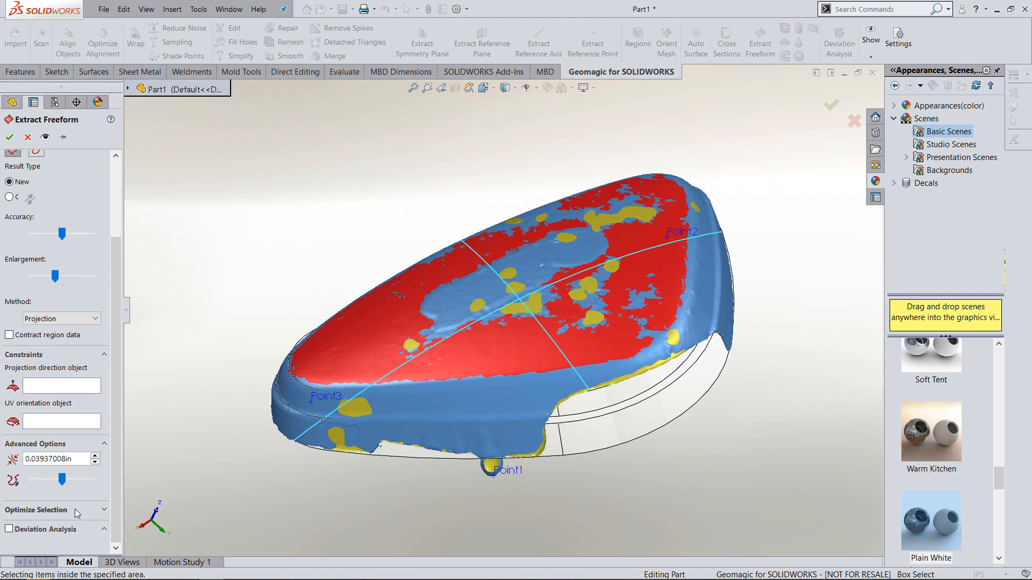
left_click(9, 529)
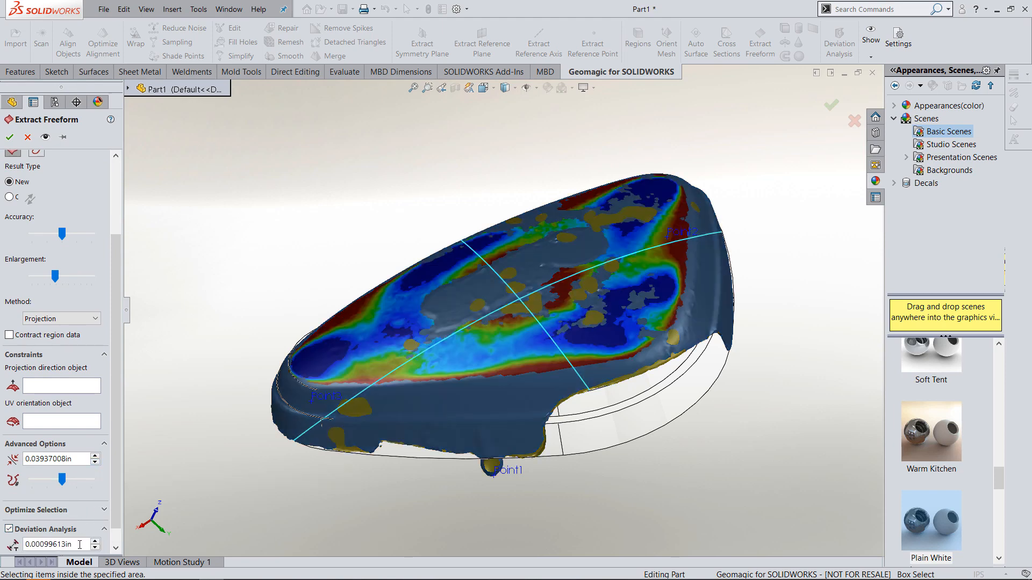
scroll(112, 486, "down", 1)
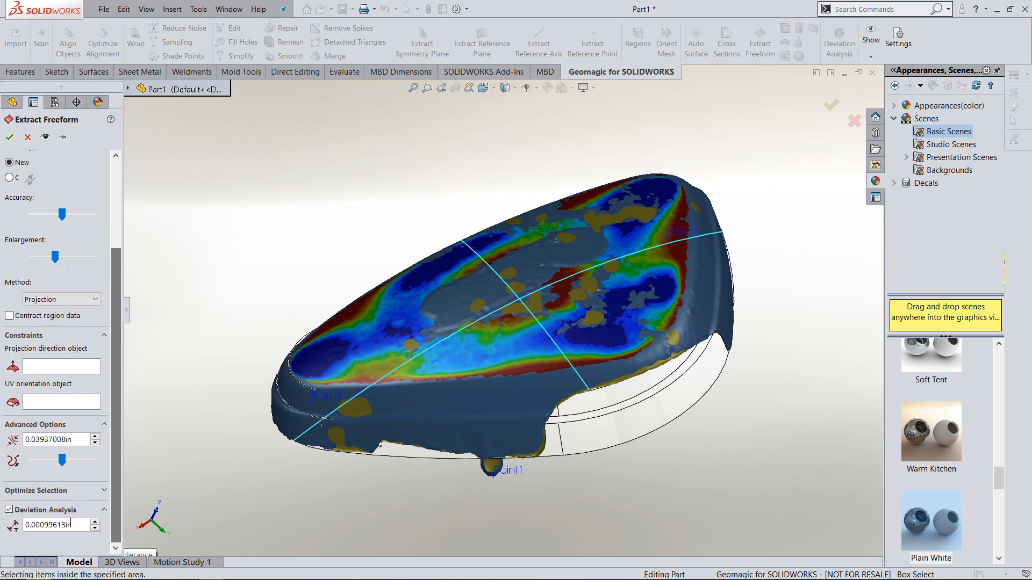
left_click_drag(73, 525, 23, 525)
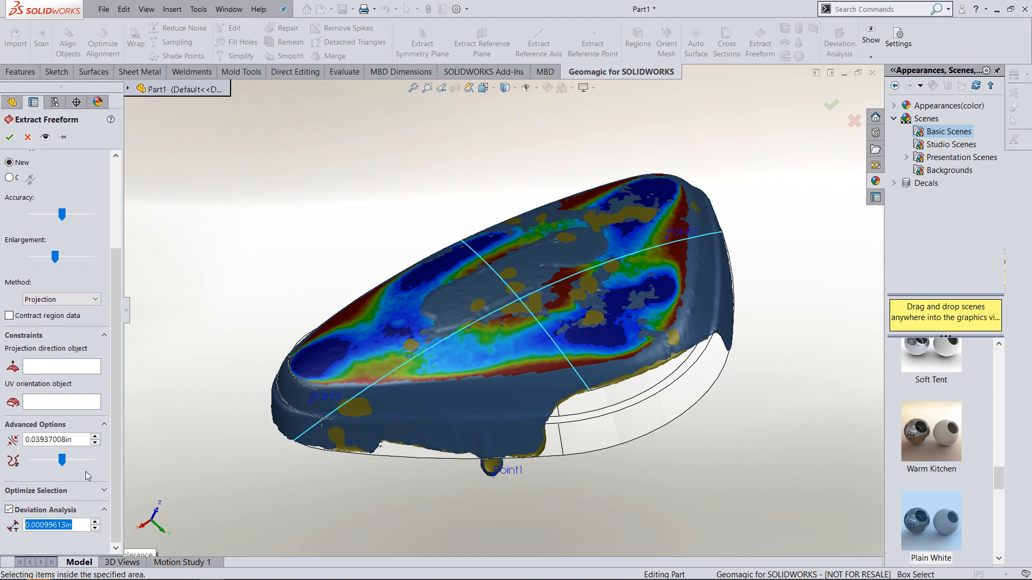
key("BackSpace")
key("Return")
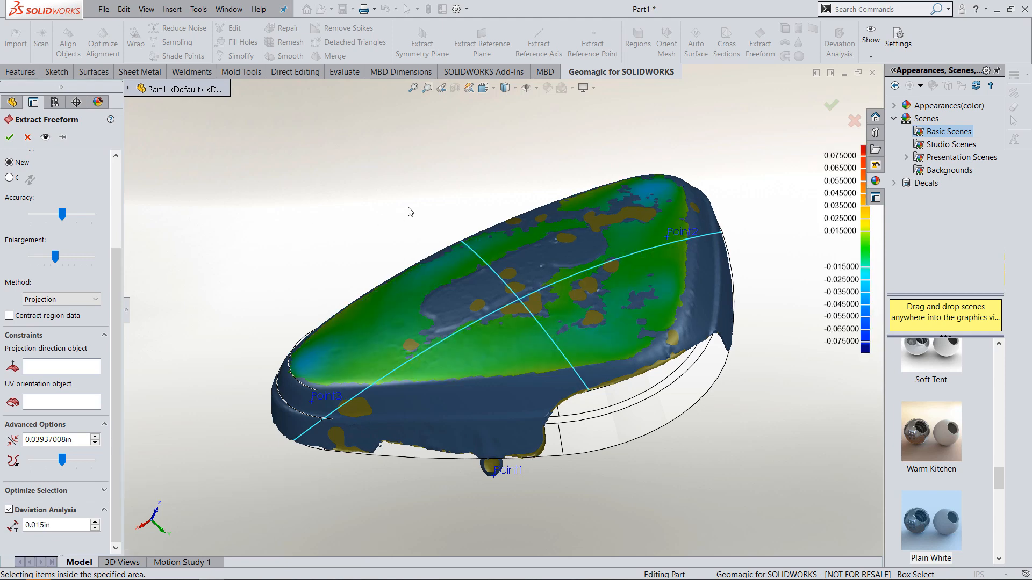
Try a higher accuracy for the freeform surface fit and bring the accuracy back to its middle setting.
mouse_move(406, 214)
middle_mouse_down()
mouse_move(433, 214)
mouse_move(422, 208)
middle_mouse_up()
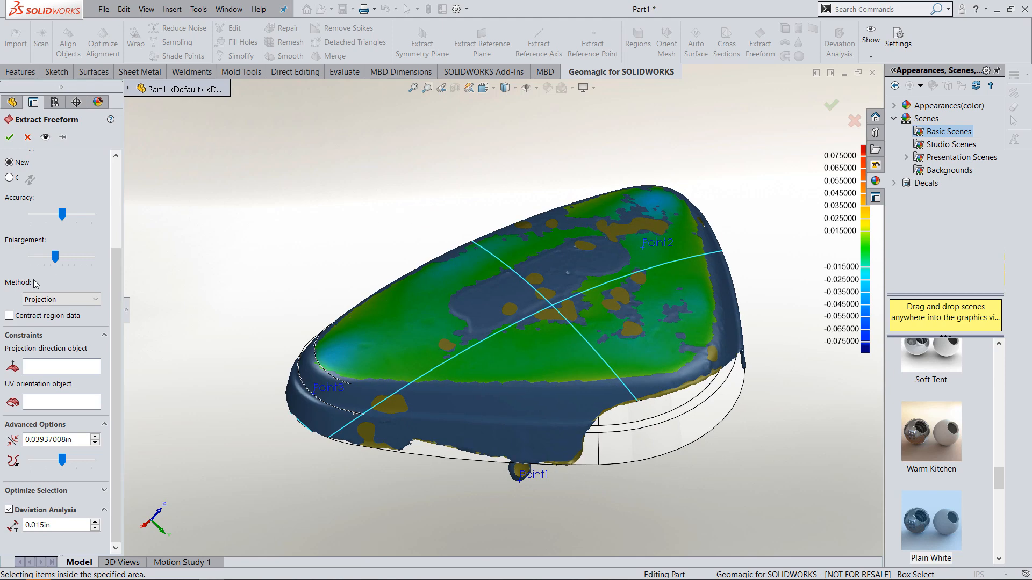
left_click_drag(61, 215, 71, 214)
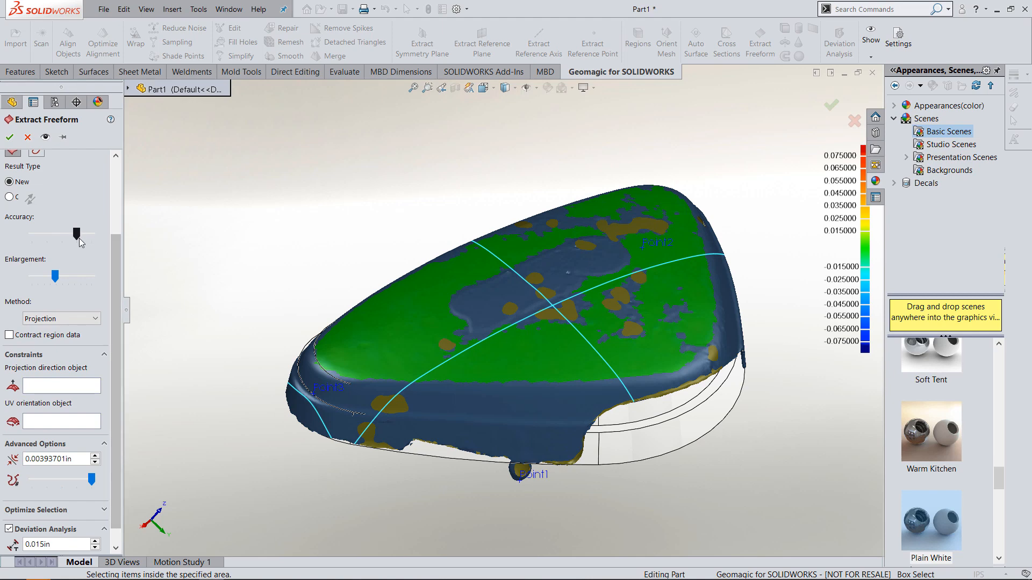
left_click_drag(76, 235, 63, 233)
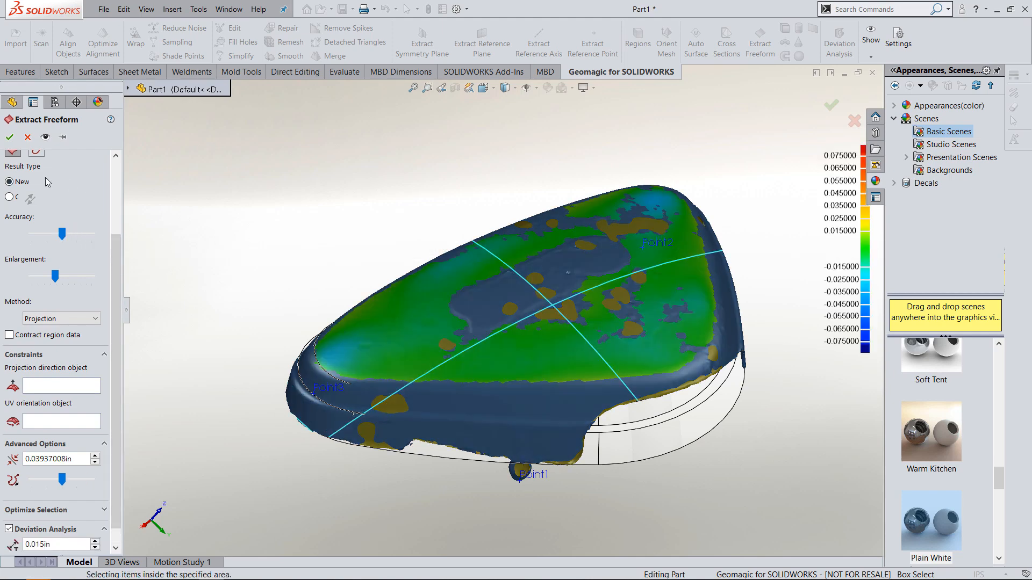
Create the freeform surface with the current fit settings and hide the honda70cover scan mesh.
left_click(11, 138)
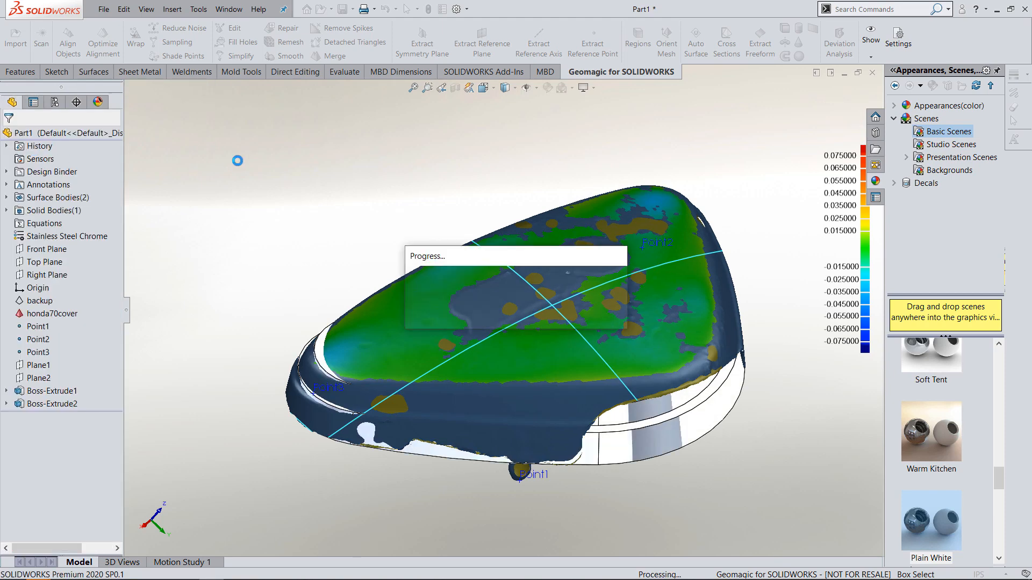
middle_click_drag(224, 247, 202, 218)
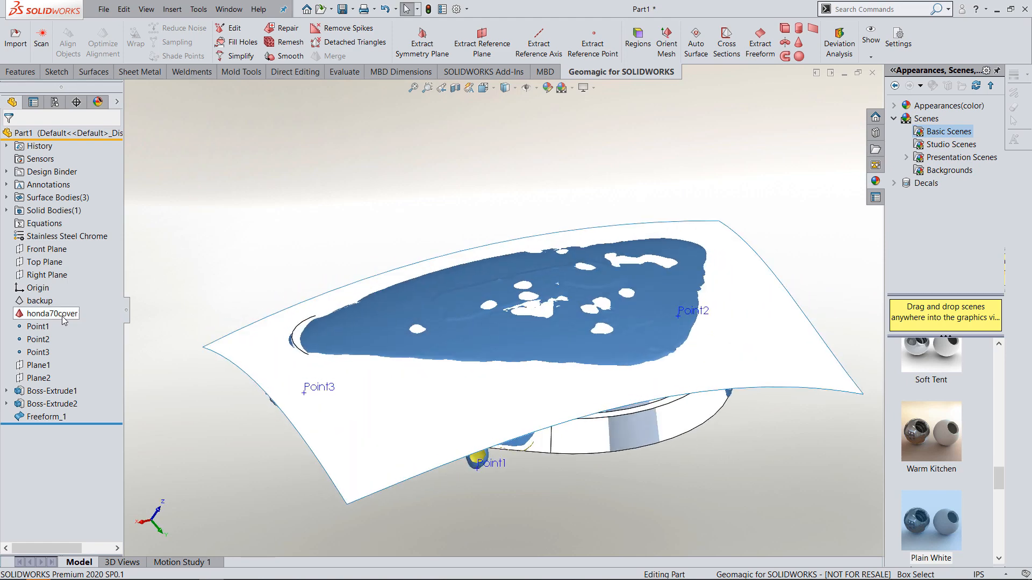
right_click(63, 316)
left_click(81, 262)
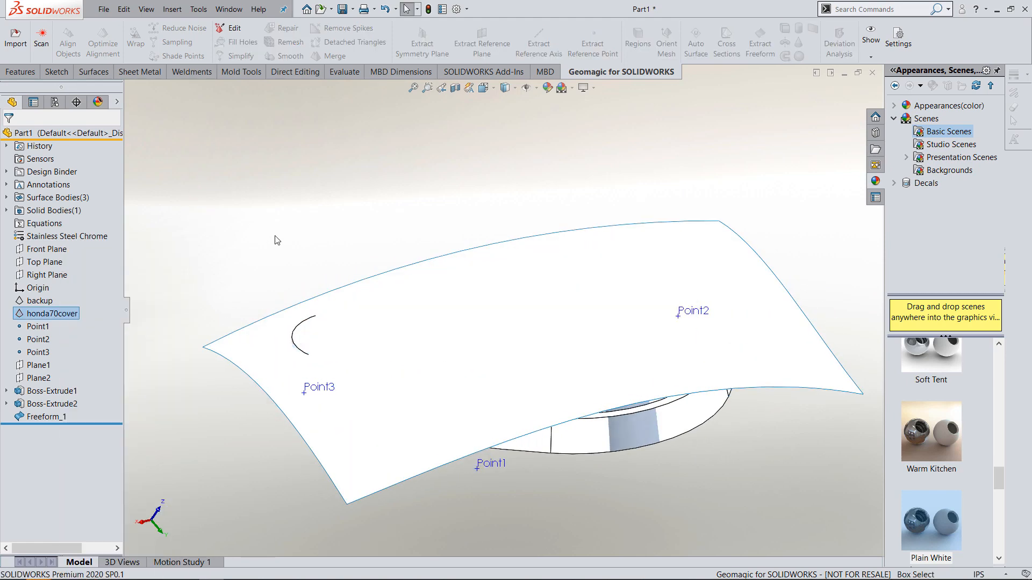
Replace the flat top face of the stepped solid body with the extracted freeform surface.
mouse_move(277, 240)
middle_mouse_down()
mouse_move(272, 166)
mouse_move(263, 173)
mouse_move(307, 200)
middle_mouse_up()
middle_click_drag(243, 283, 261, 272)
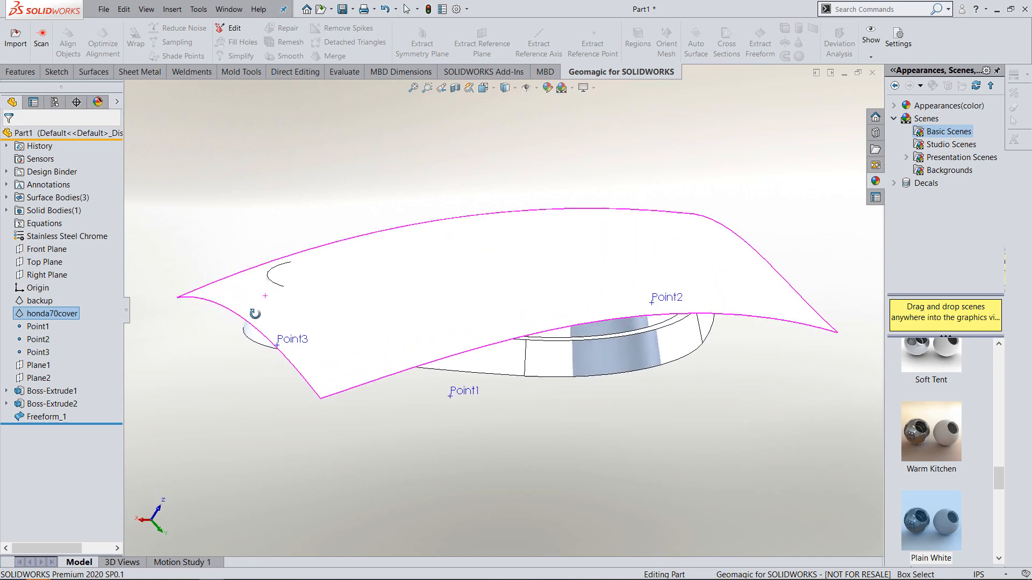
left_click(265, 272)
middle_click_drag(680, 405, 626, 421)
middle_click_drag(627, 314, 602, 343)
scroll(603, 342, "up", 1)
left_click(307, 140)
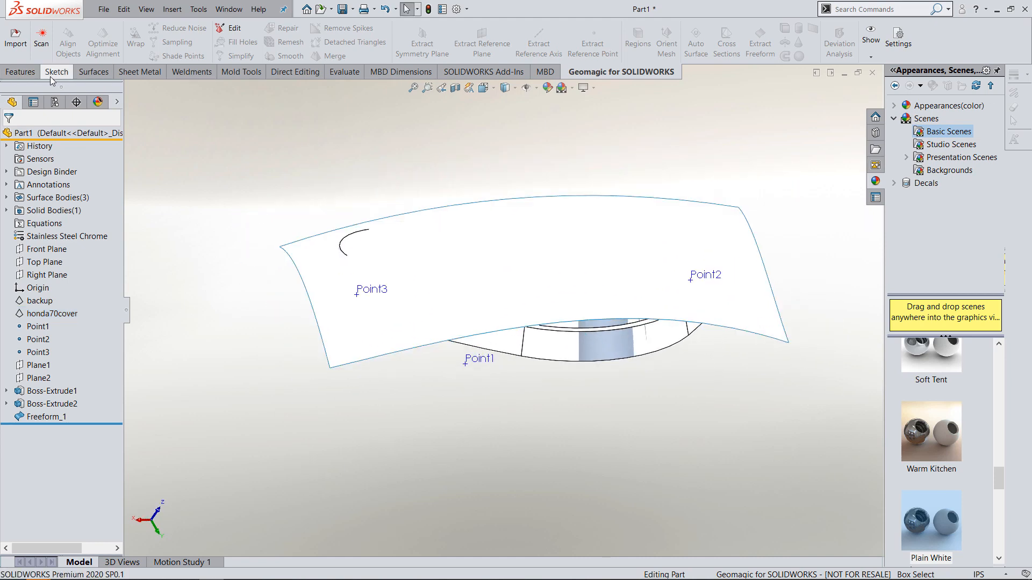
left_click(94, 72)
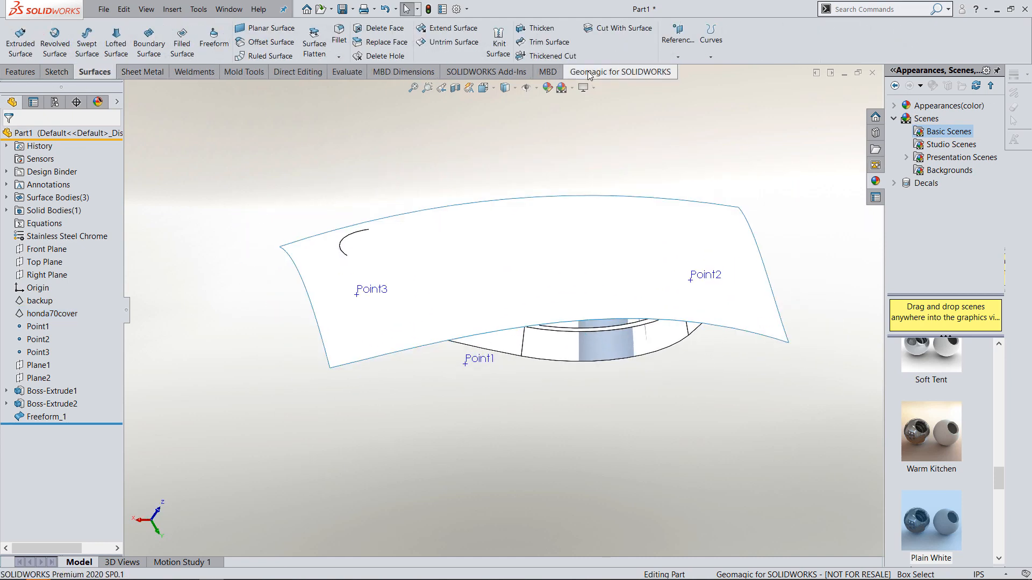
left_click(380, 47)
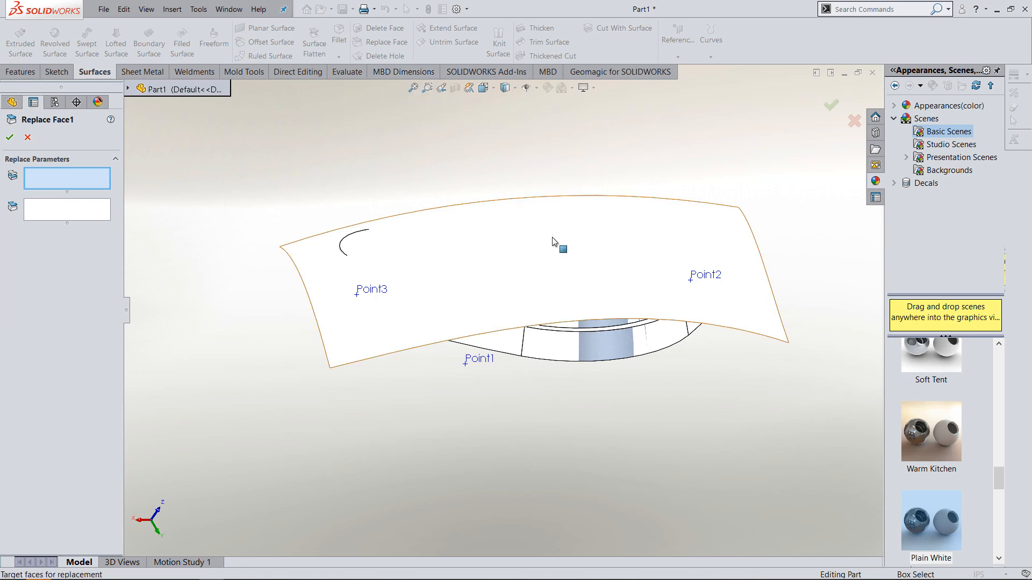
mouse_move(574, 279)
middle_mouse_down()
mouse_move(573, 234)
mouse_move(591, 274)
middle_mouse_up()
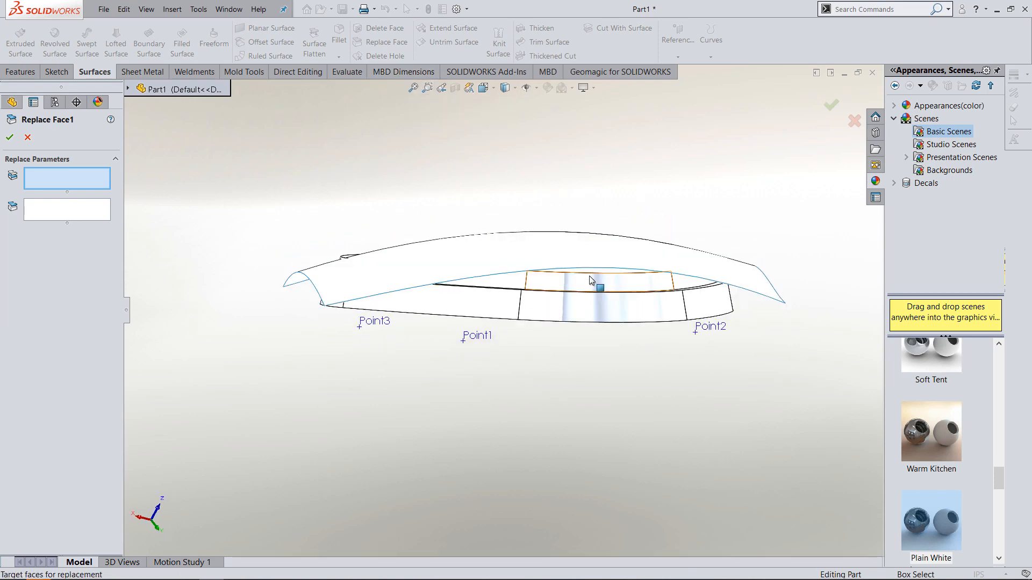
left_click(591, 269)
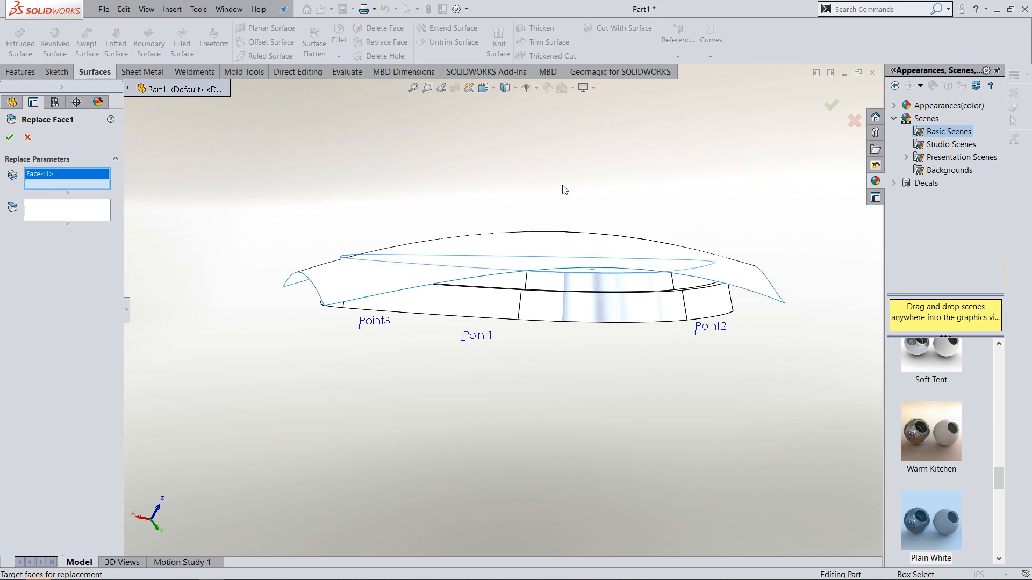
middle_click_drag(564, 189, 561, 236)
left_click(91, 213)
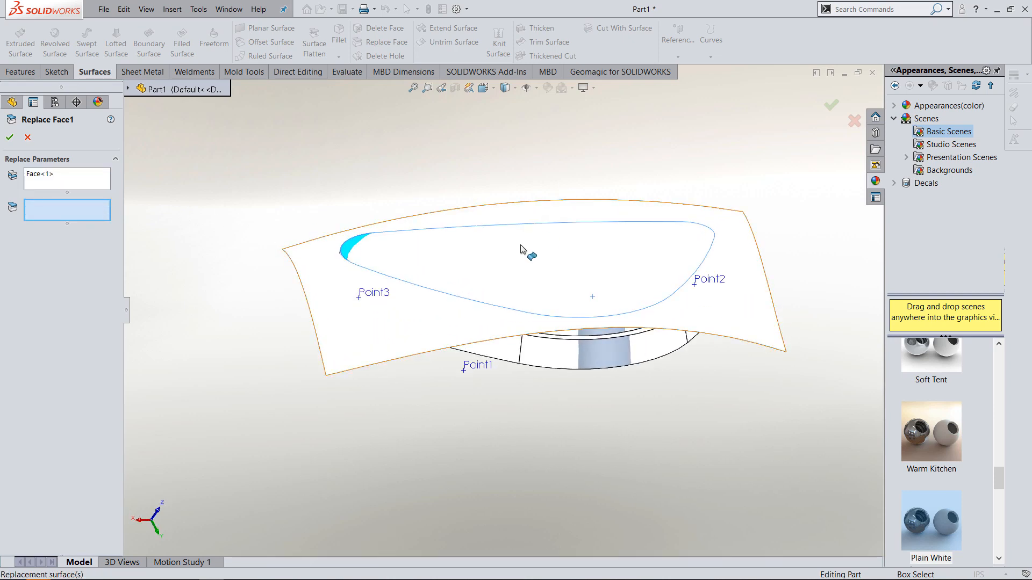
left_click(530, 222)
right_click(528, 218)
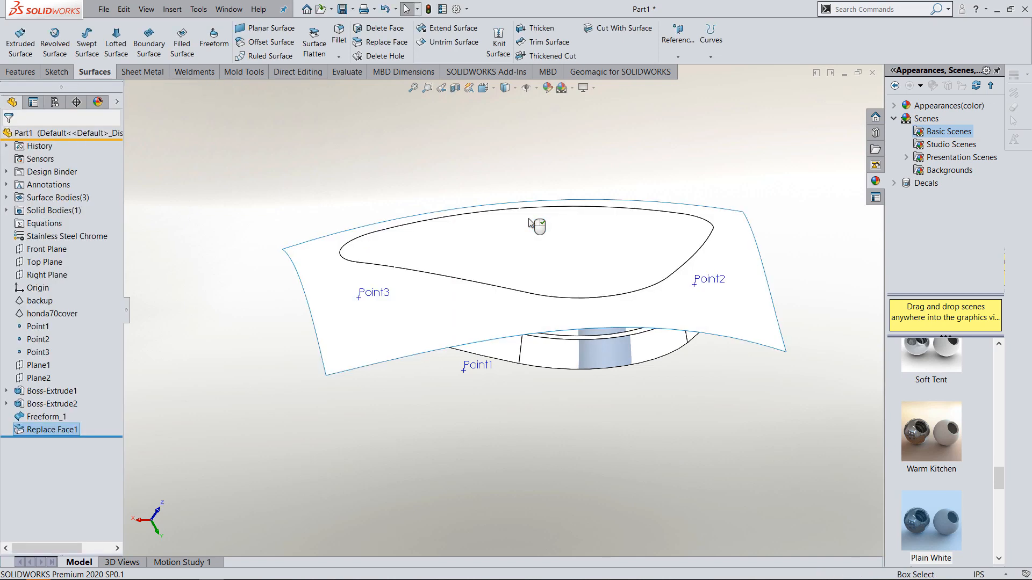
Hide the Freeform_1 surface body so only the solid cover remains displayed.
left_click(7, 198)
left_click(52, 237)
right_click(52, 237)
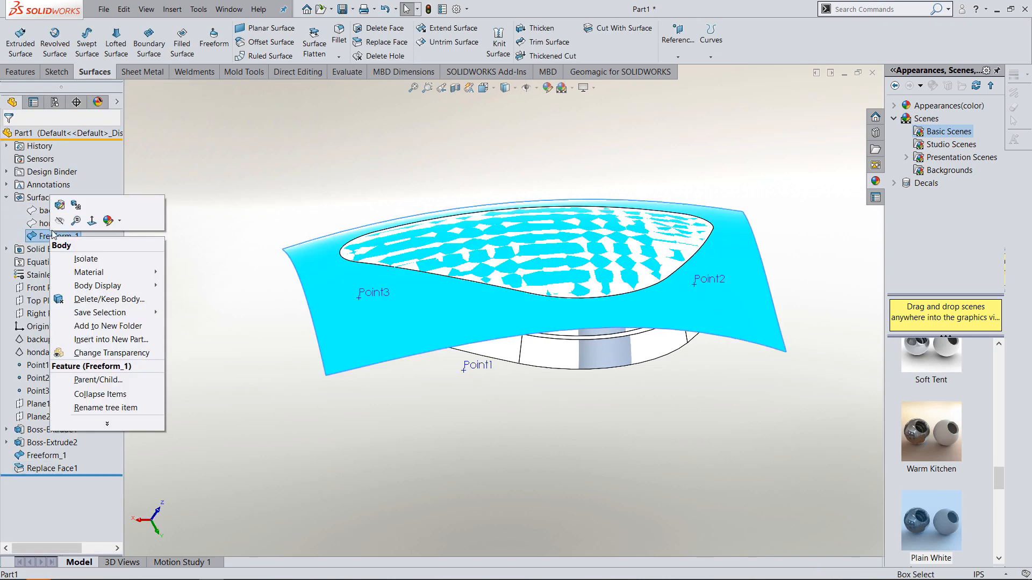
left_click(68, 208)
Fillet the two edge loops of the narrow ledge between the upper and lower steps with a 0.1 in radius.
middle_click_drag(315, 170, 381, 211)
scroll(563, 166, "down", 2)
middle_click_drag(518, 191, 504, 198)
scroll(500, 210, "up", 2)
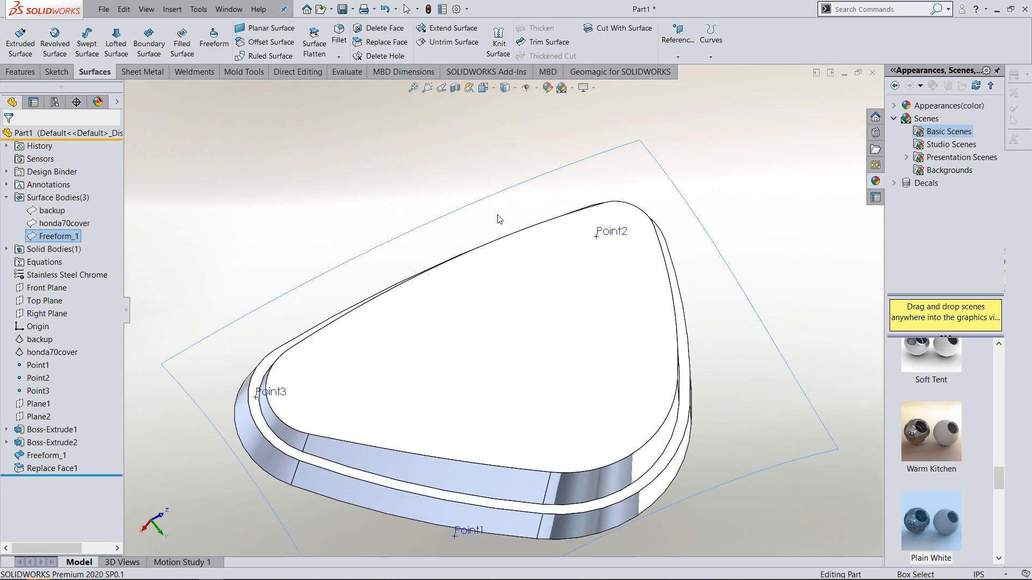
middle_click_drag(396, 219, 382, 181)
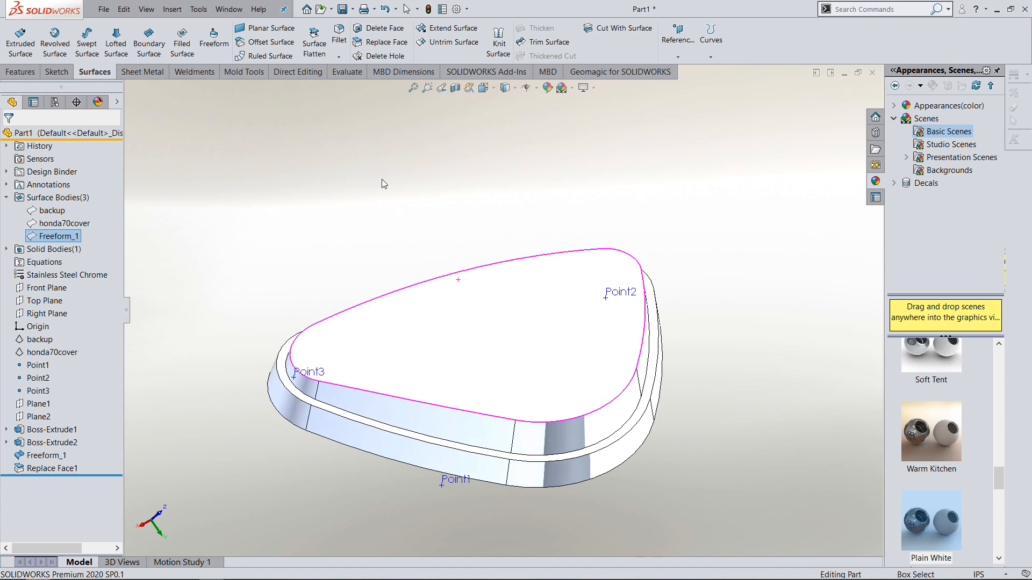
left_click(307, 256)
key("s")
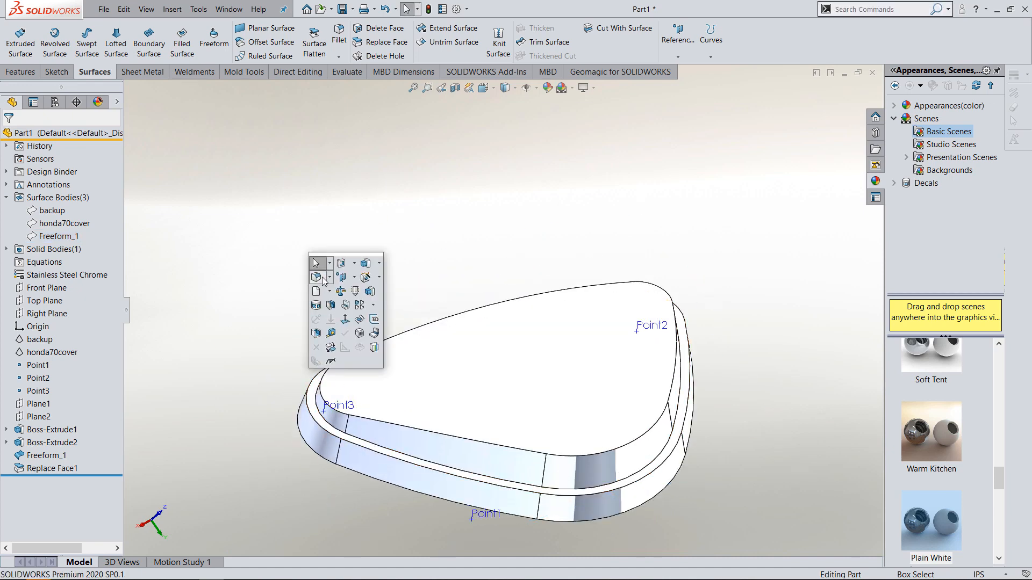
left_click(378, 456)
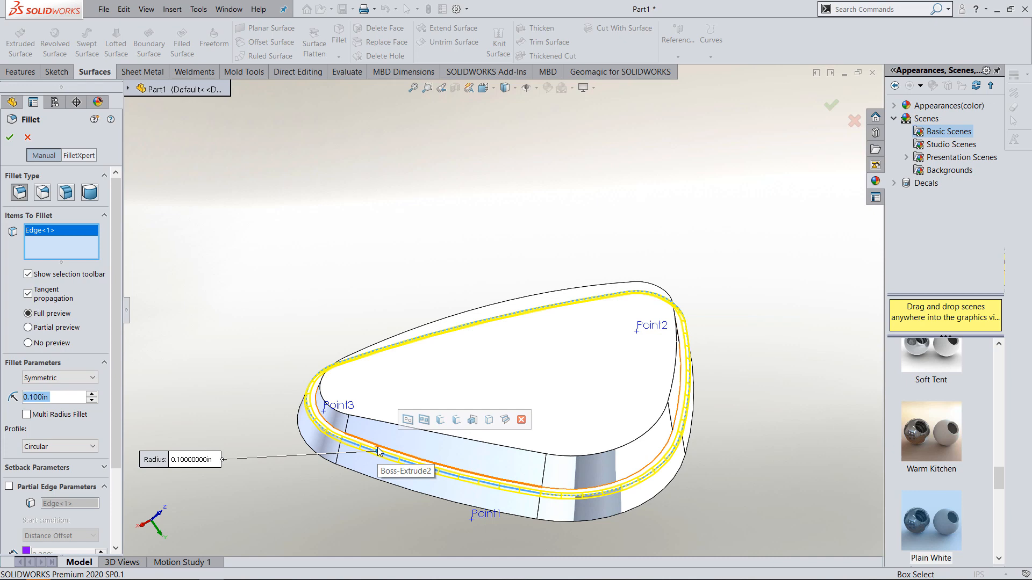
left_click(378, 448)
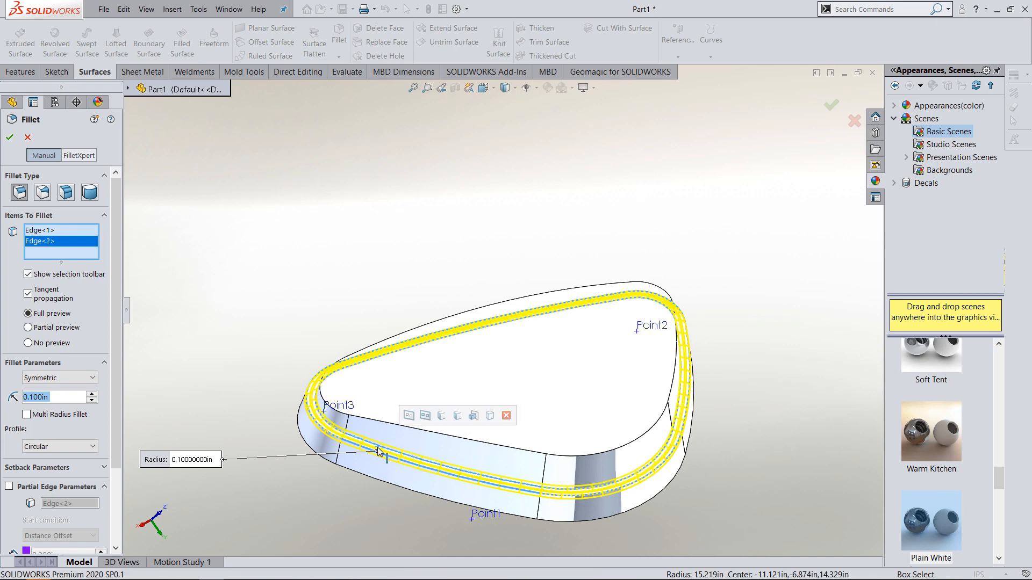
left_click(11, 137)
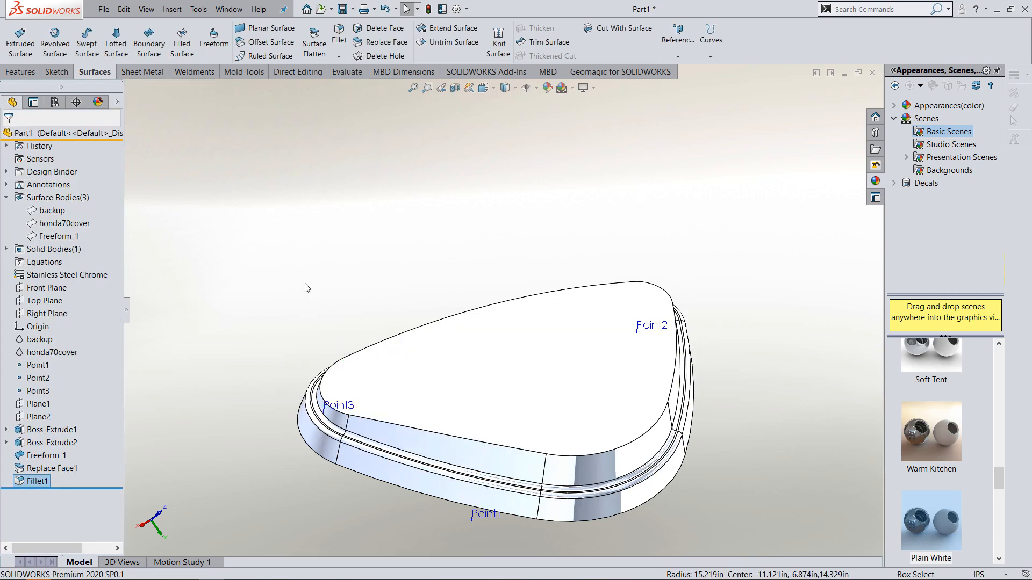
Fillet the perimeter edge of the curved top face with a 1 in radius.
key("s")
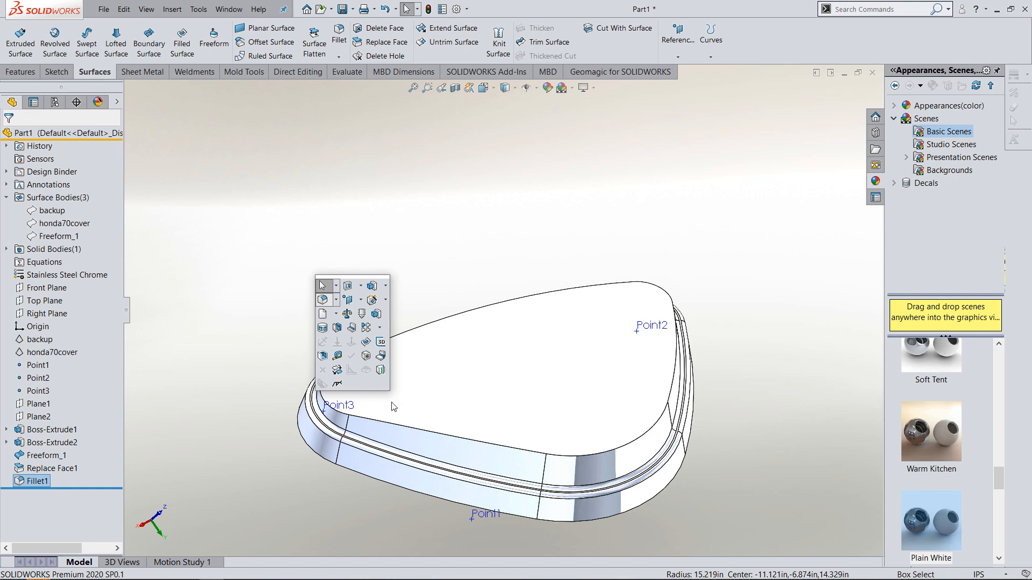
left_click(413, 429)
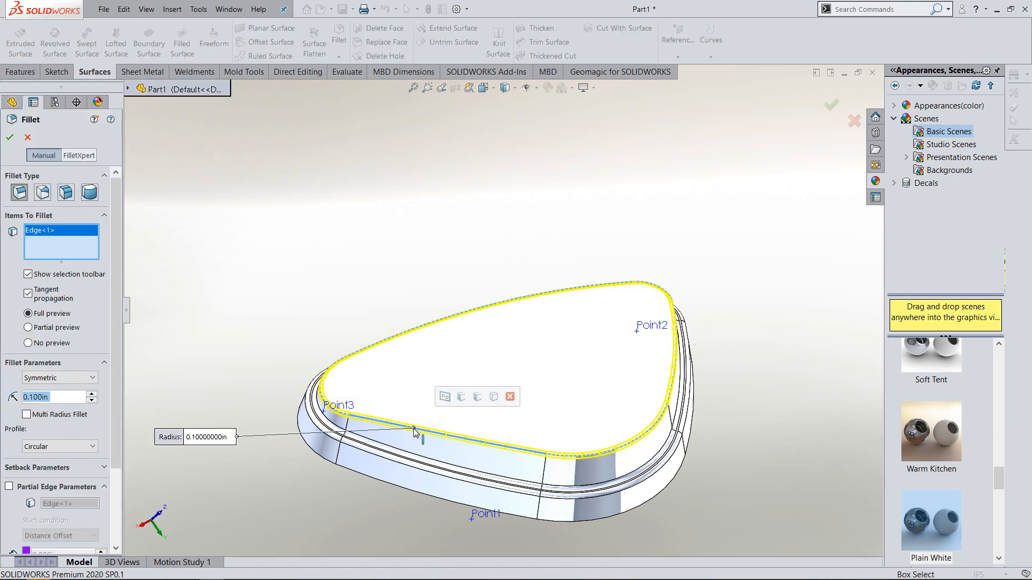
left_click(93, 394)
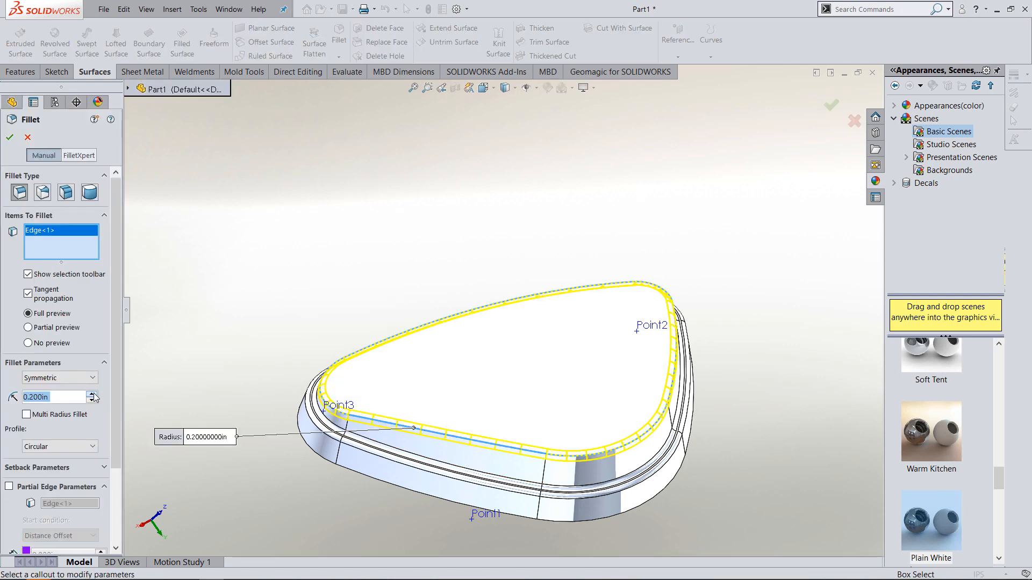
left_click(93, 394)
left_click(94, 394)
left_click(94, 394)
left_click(94, 393)
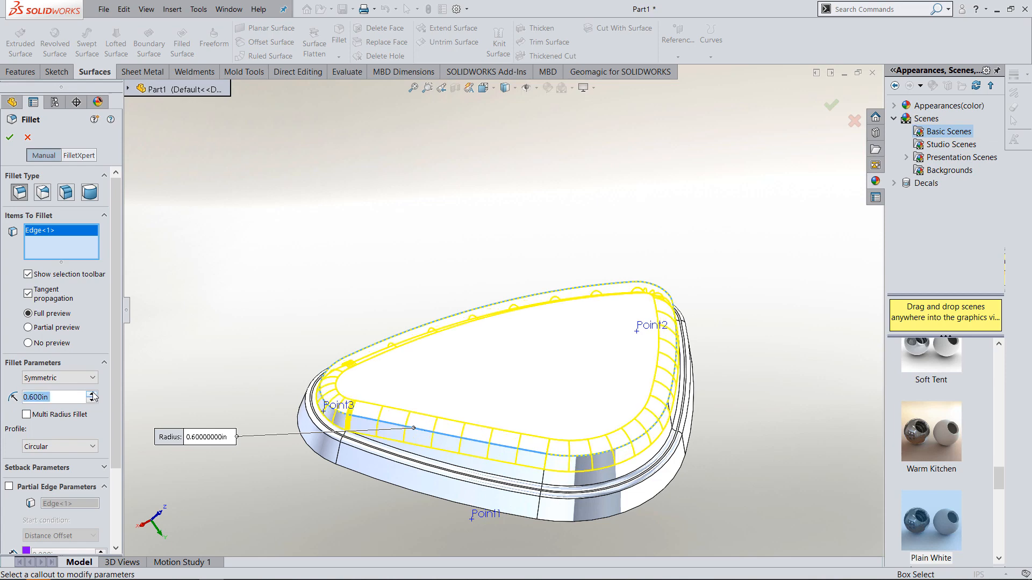
left_click(92, 394)
left_click(93, 394)
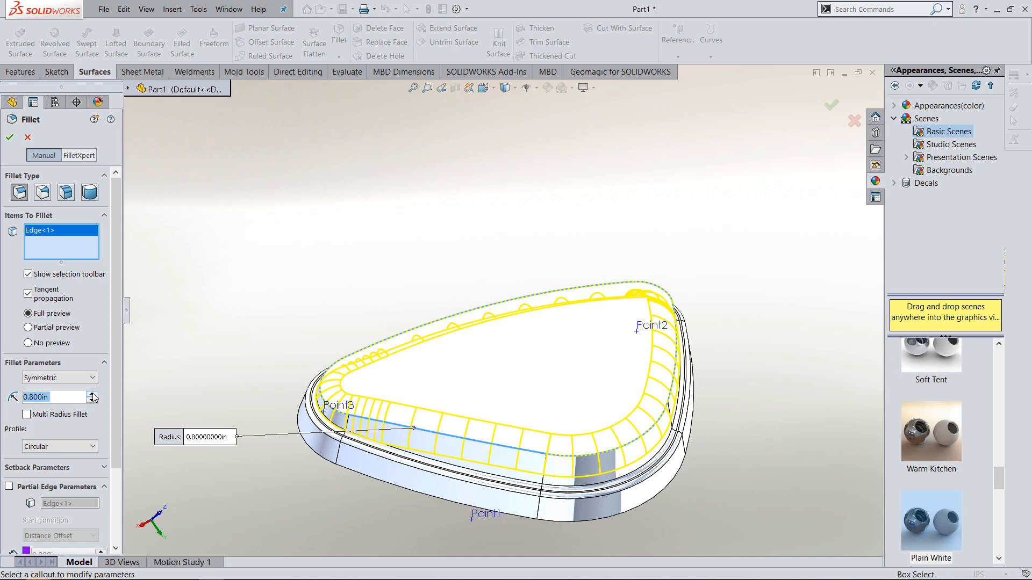
left_click(93, 395)
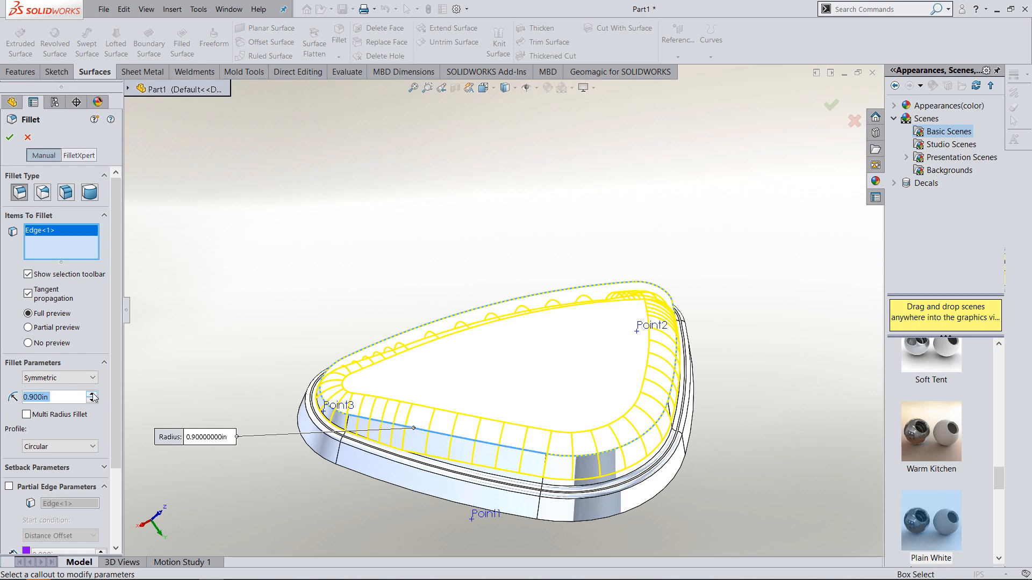
left_click(92, 394)
left_click(92, 395)
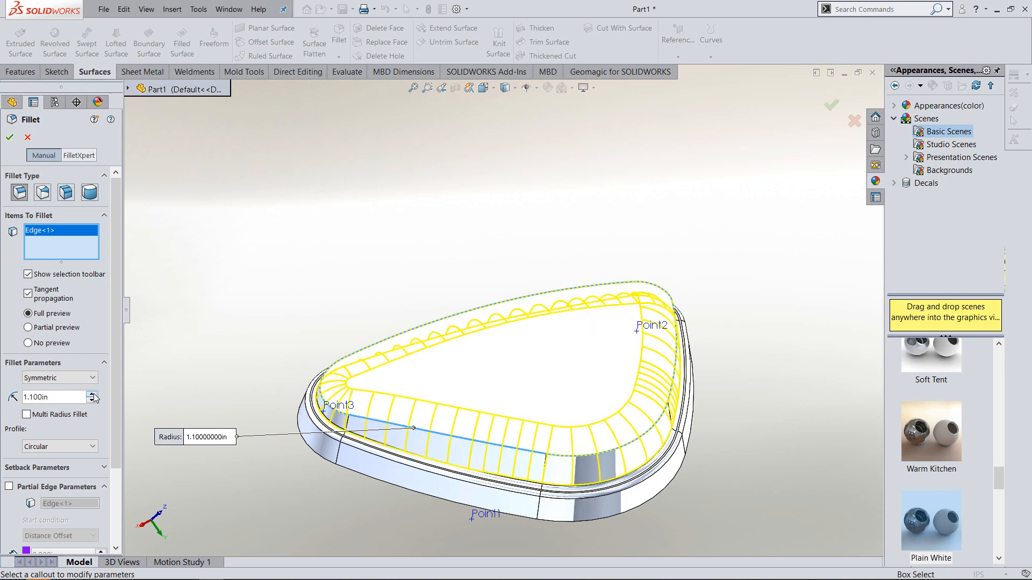
left_click(92, 394)
left_click(92, 400)
left_click(93, 400)
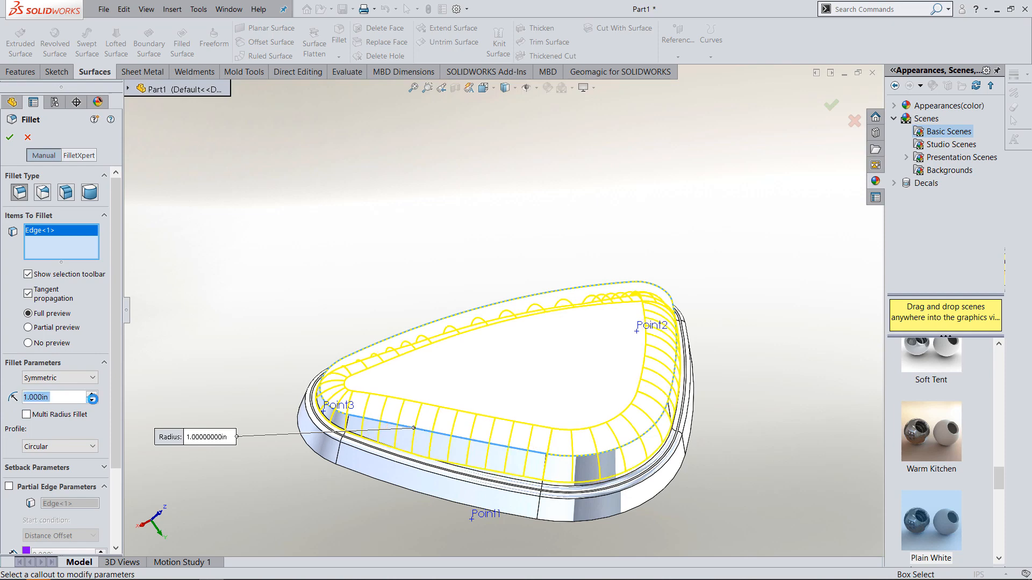
left_click(13, 141)
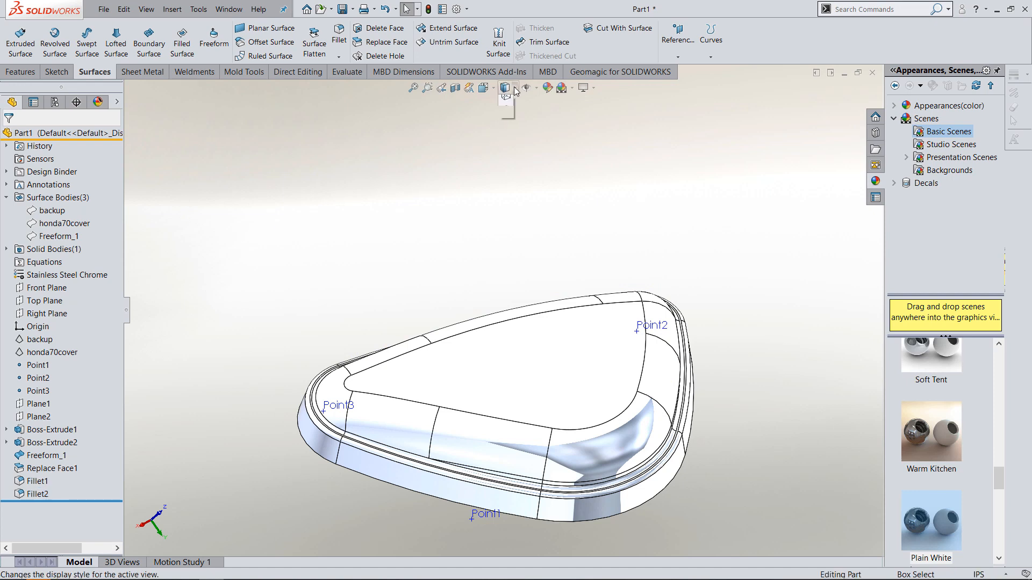
Show the part shaded without edges and change its chromium plate appearance colour to standard red.
middle_click_drag(503, 161, 523, 306)
scroll(520, 375, "down", 4)
middle_click_drag(518, 363, 511, 358)
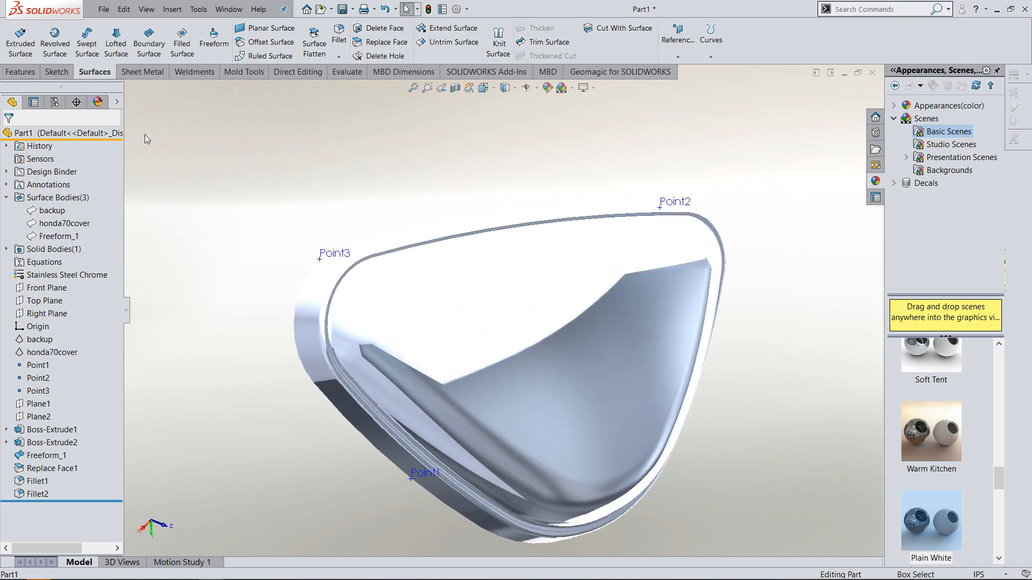
left_click(116, 104)
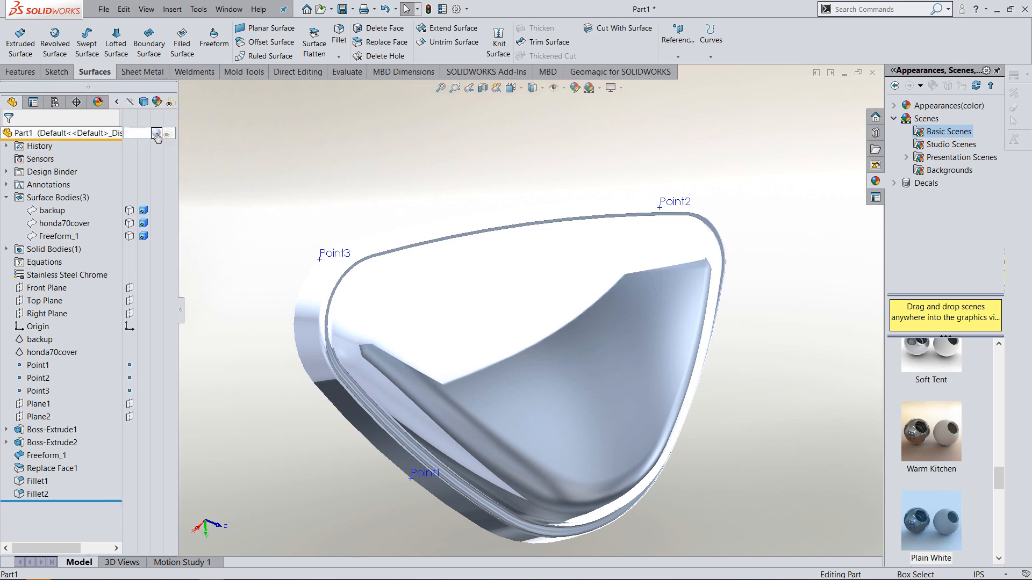
left_click(156, 133)
left_click(185, 155)
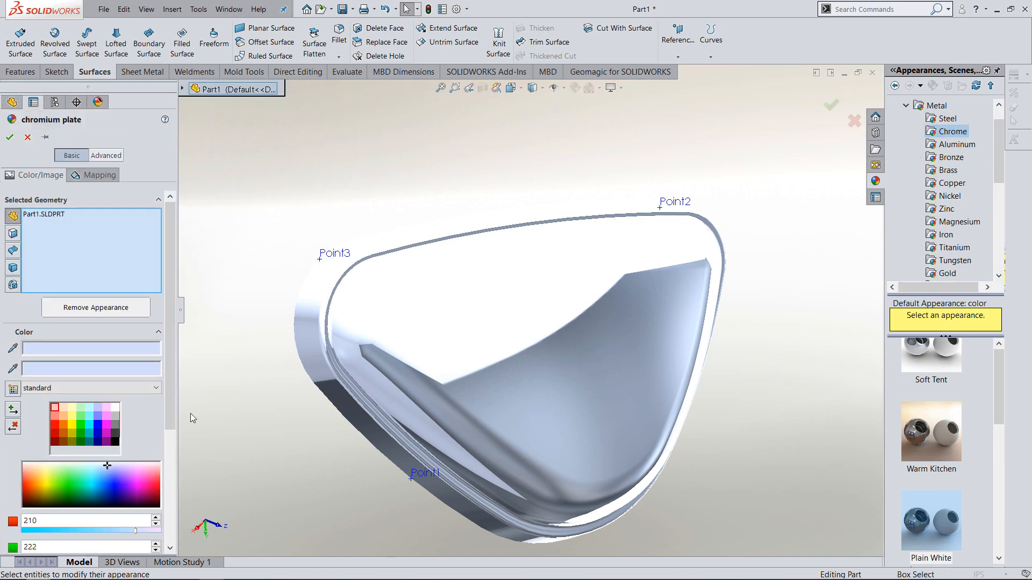
left_click(55, 424)
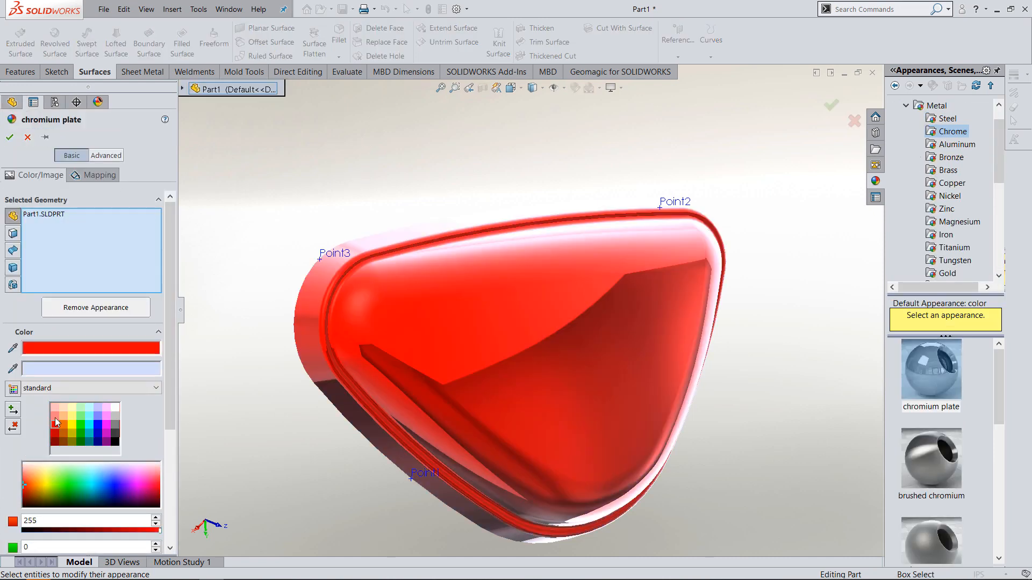
left_click(10, 139)
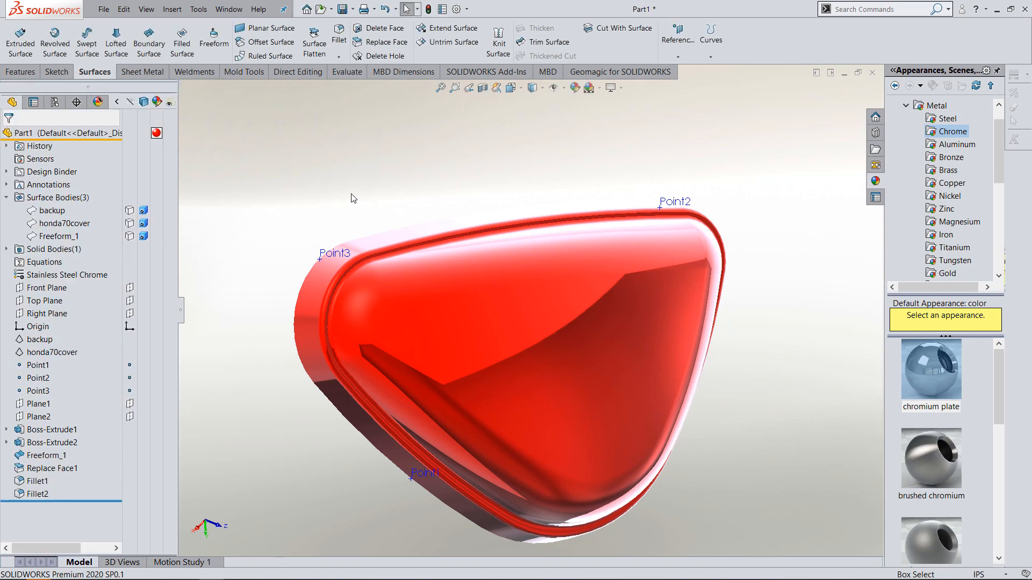
Shell the solid cover to a 0.08 in wall thickness, removing its large flat bottom face.
middle_click_drag(290, 161, 573, 269)
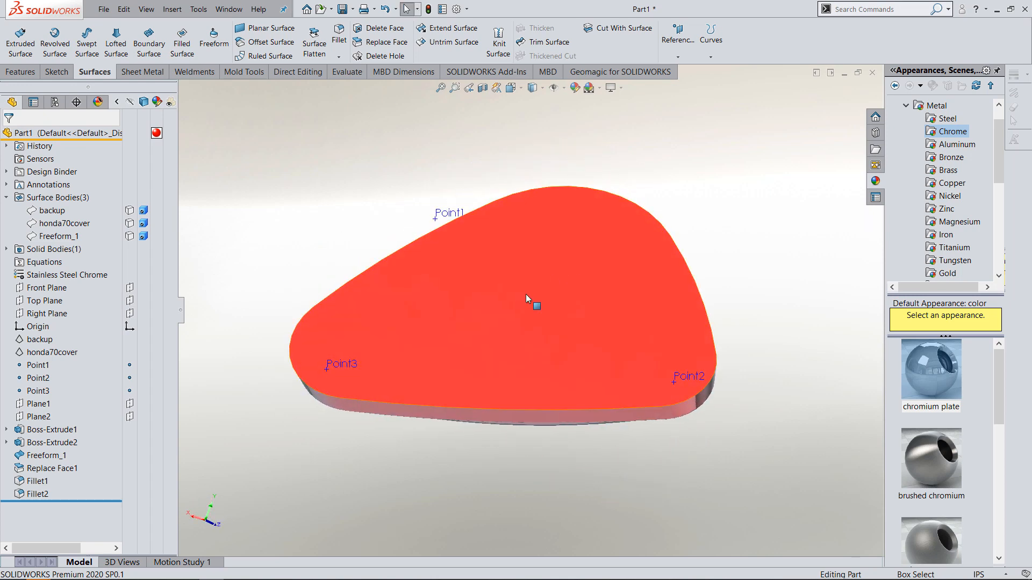
left_click(526, 294)
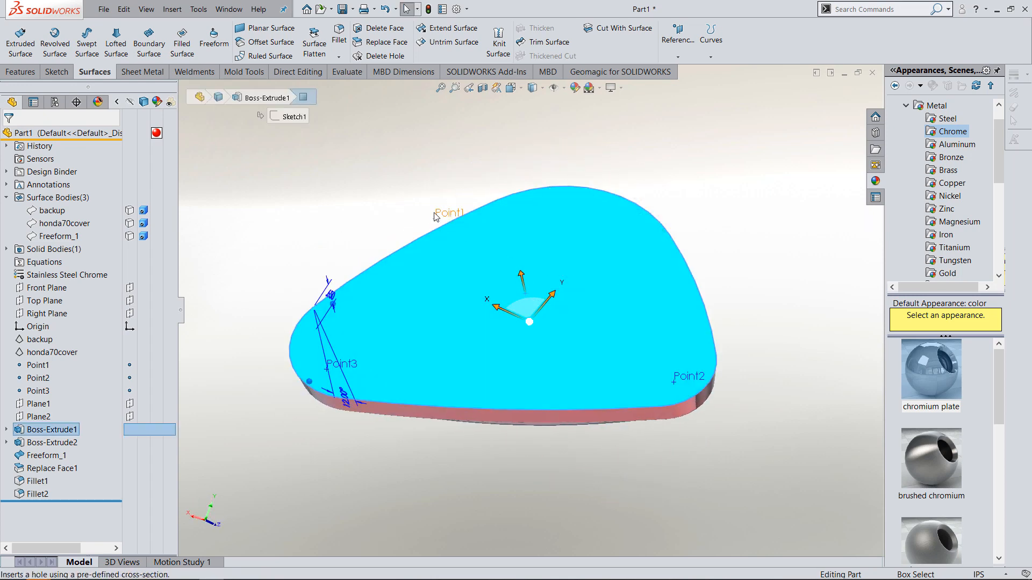
key("s")
left_click(438, 289)
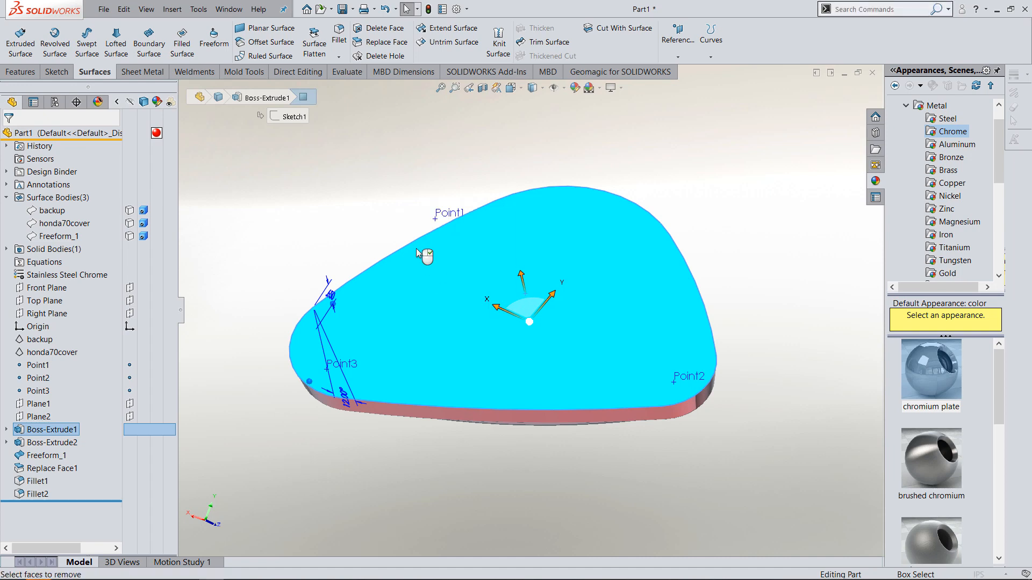
type(".08")
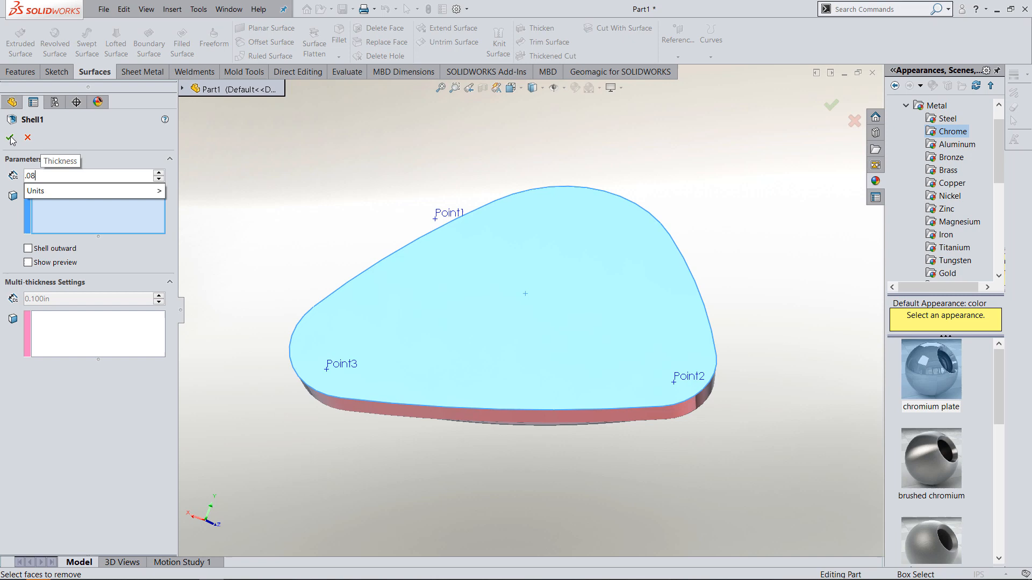
key("Return")
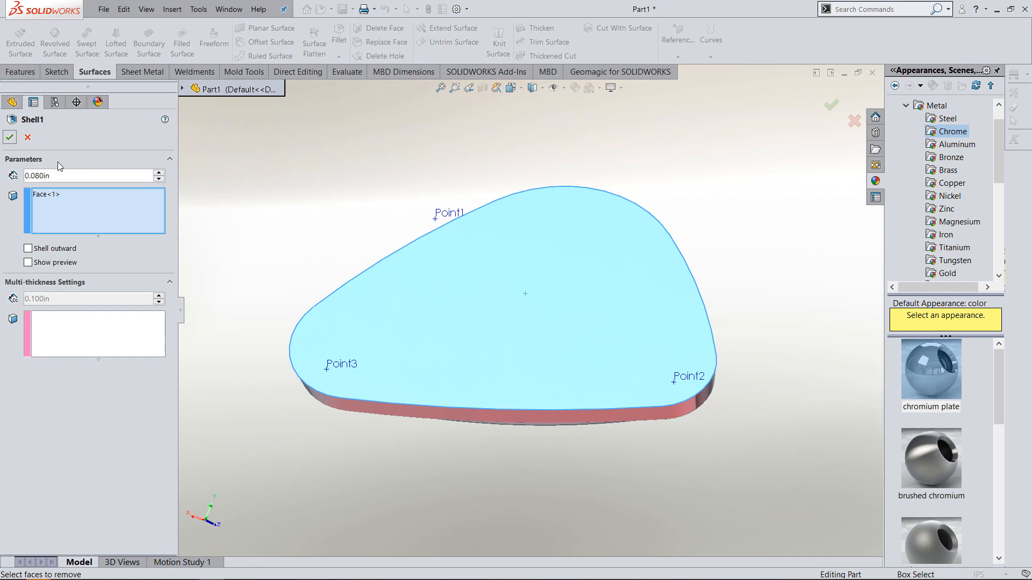
left_click(9, 138)
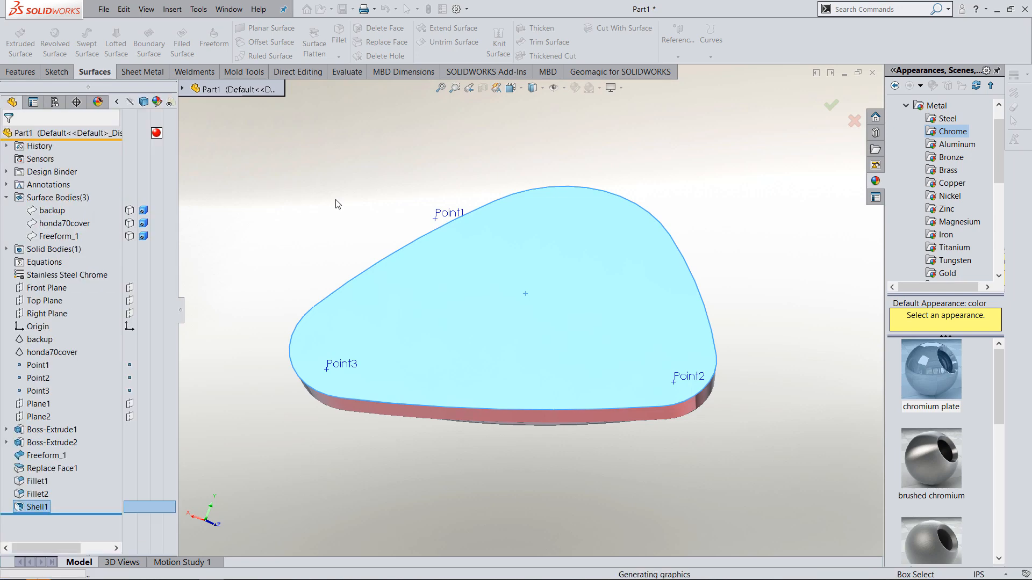
middle_click_drag(362, 238, 467, 290)
left_click(398, 161)
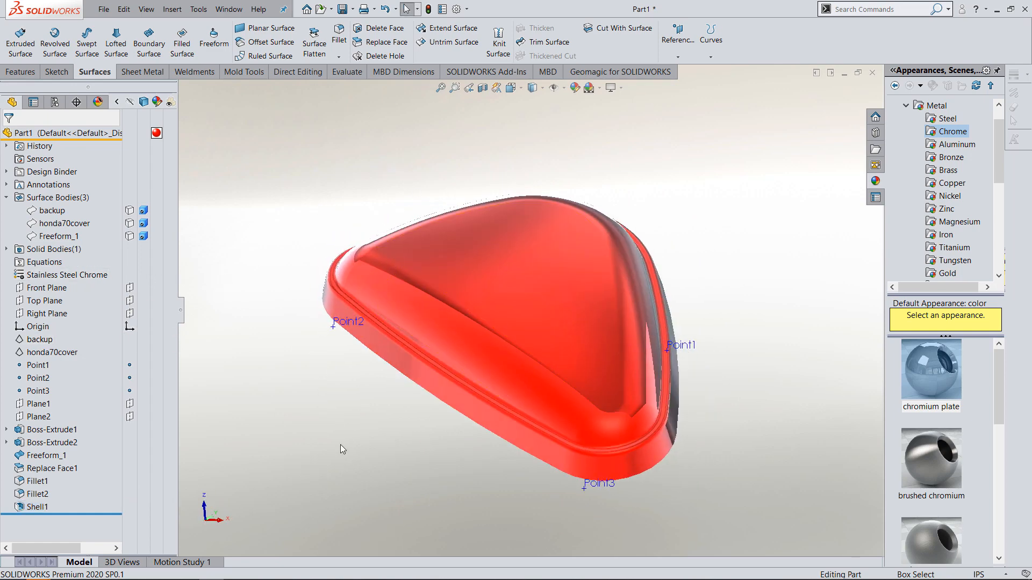
Show the honda70cover mesh and examine its three mounting pegs against the open inside of the shelled cover.
middle_click_drag(358, 457, 397, 275)
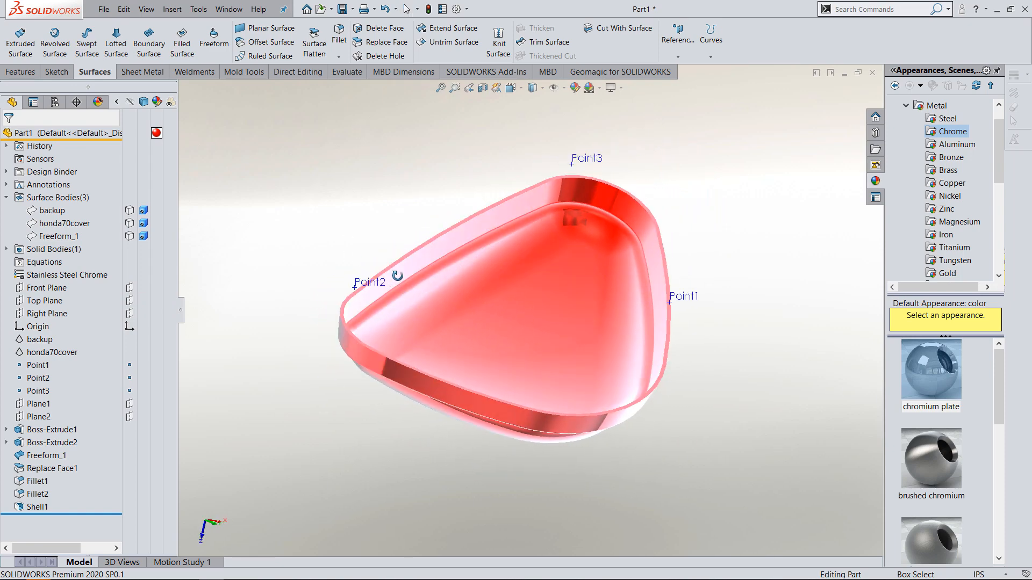
right_click(52, 351)
left_click(61, 261)
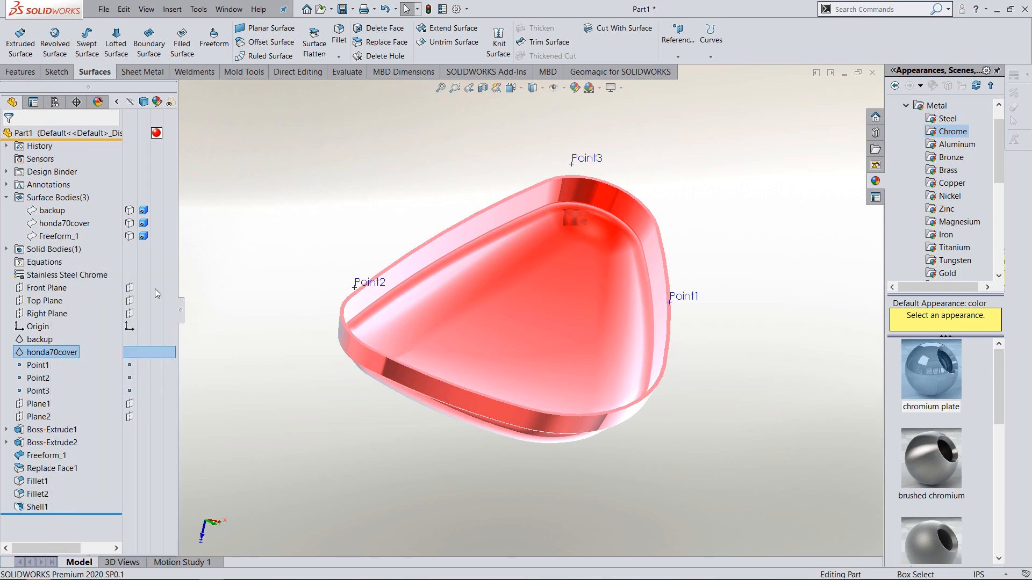
middle_click_drag(284, 322, 564, 326)
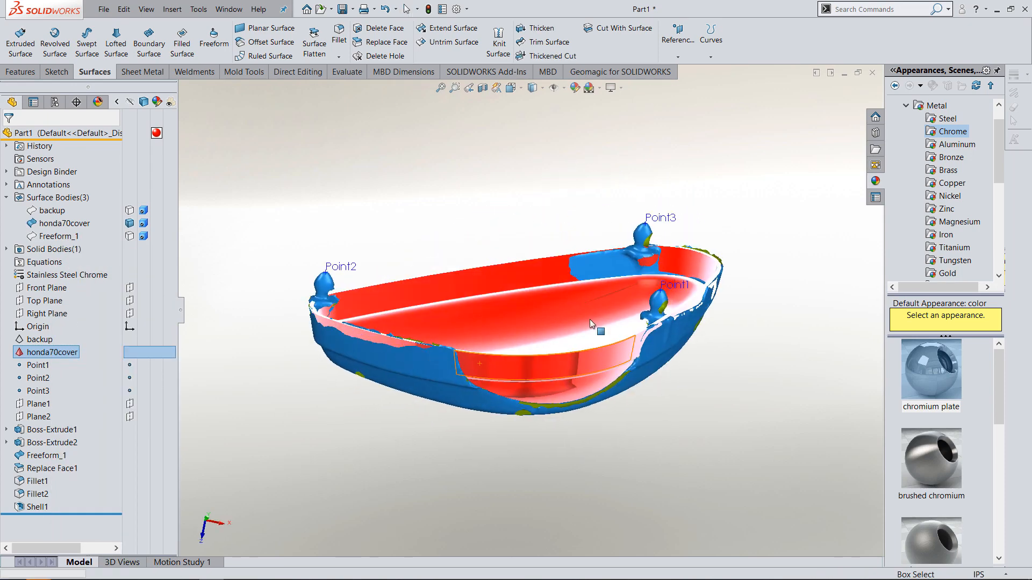
scroll(634, 328, "down", 3)
middle_click_drag(633, 327, 628, 388)
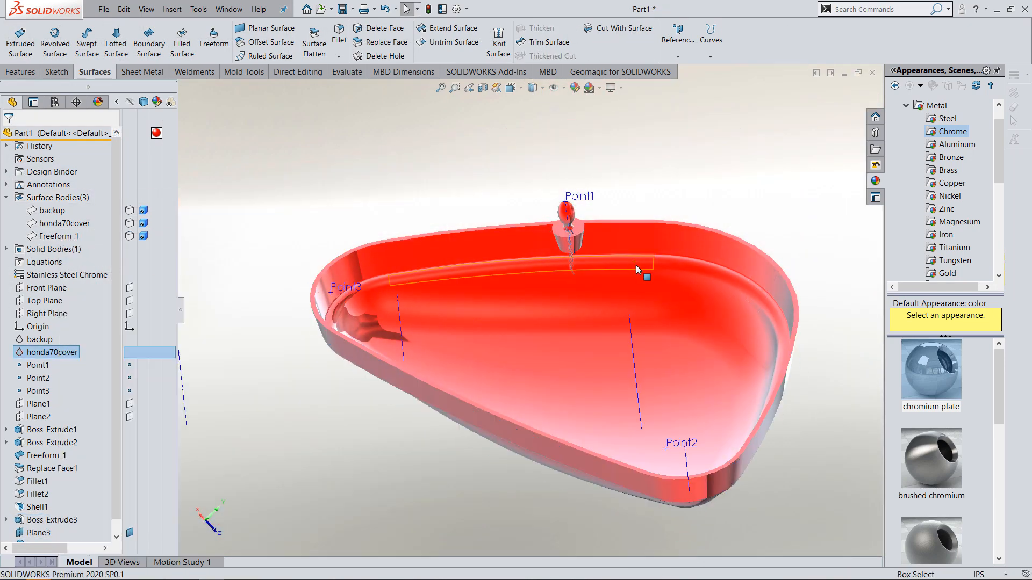
Examine the modelled mounting peg and its tapered boss at Point1, and the outer side of the cover.
middle_click_drag(641, 341, 620, 325)
scroll(590, 246, "down", 6)
middle_click_drag(590, 246, 563, 209)
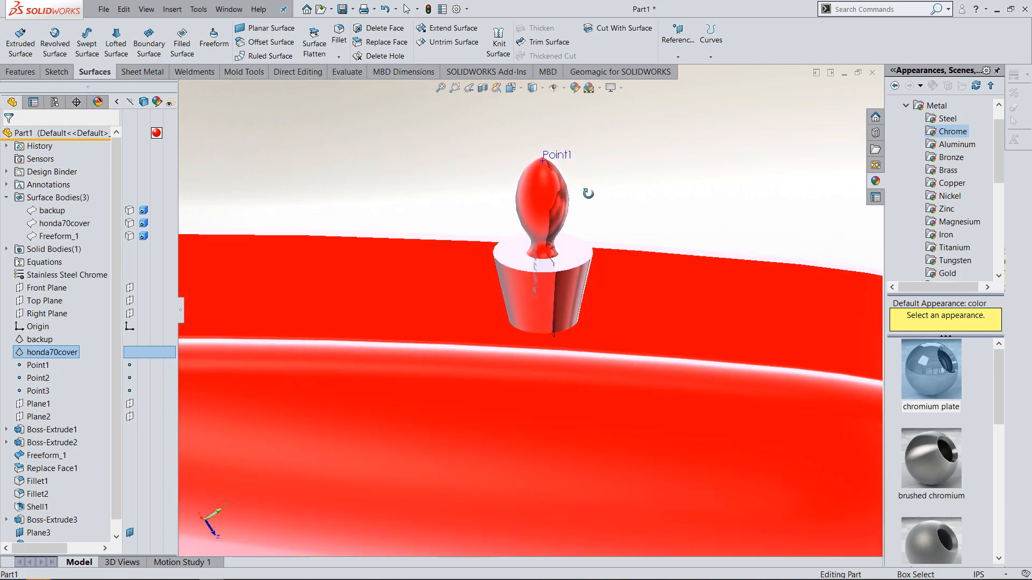
scroll(633, 288, "up", 4)
middle_click_drag(623, 347, 568, 303)
middle_click_drag(571, 374, 559, 269)
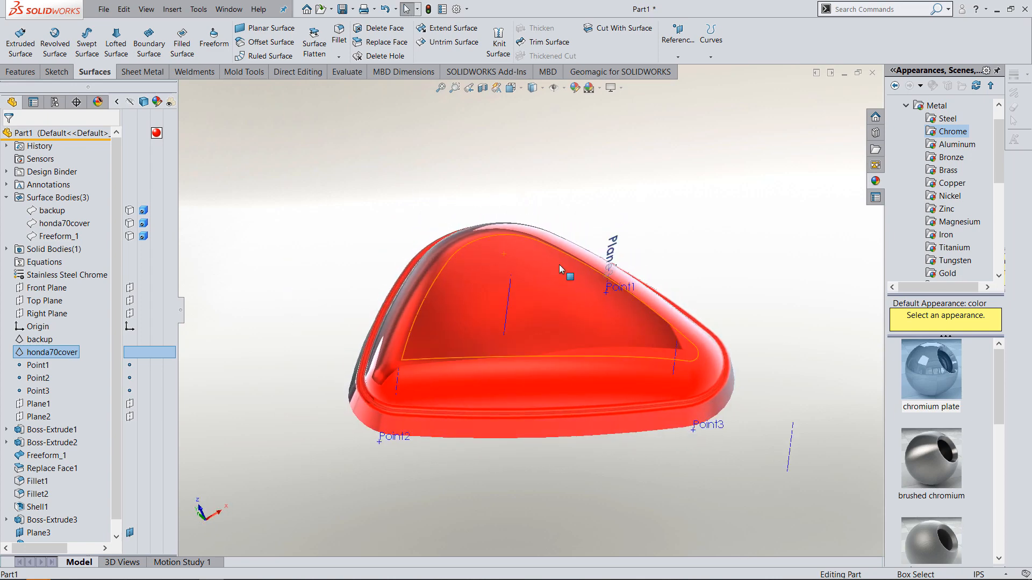
Bring up the Geomagic for SOLIDWORKS tools and show the honda70cover mesh over the finished solid.
left_click(596, 74)
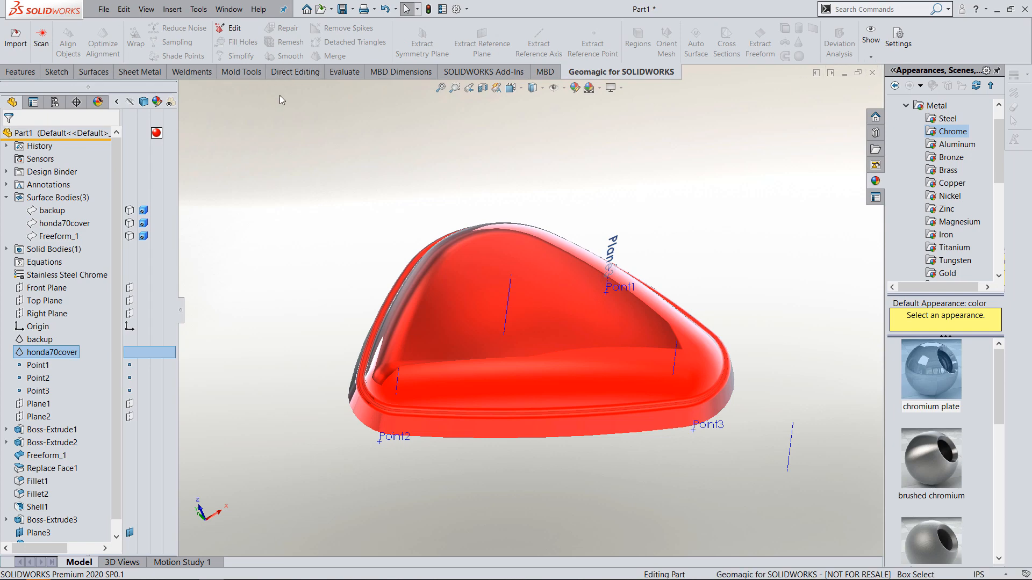
middle_click_drag(355, 196, 283, 192)
right_click(52, 353)
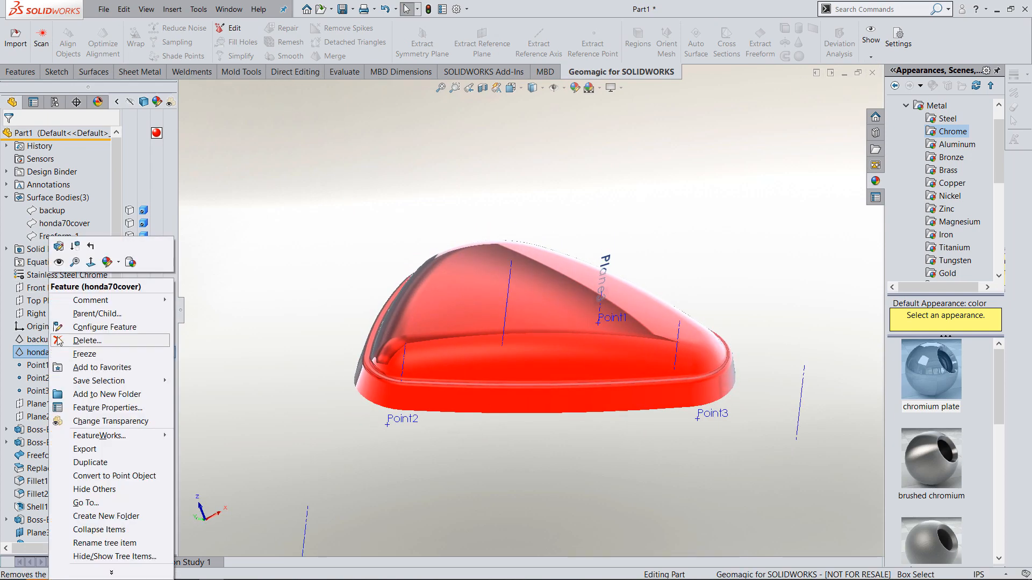
left_click(59, 261)
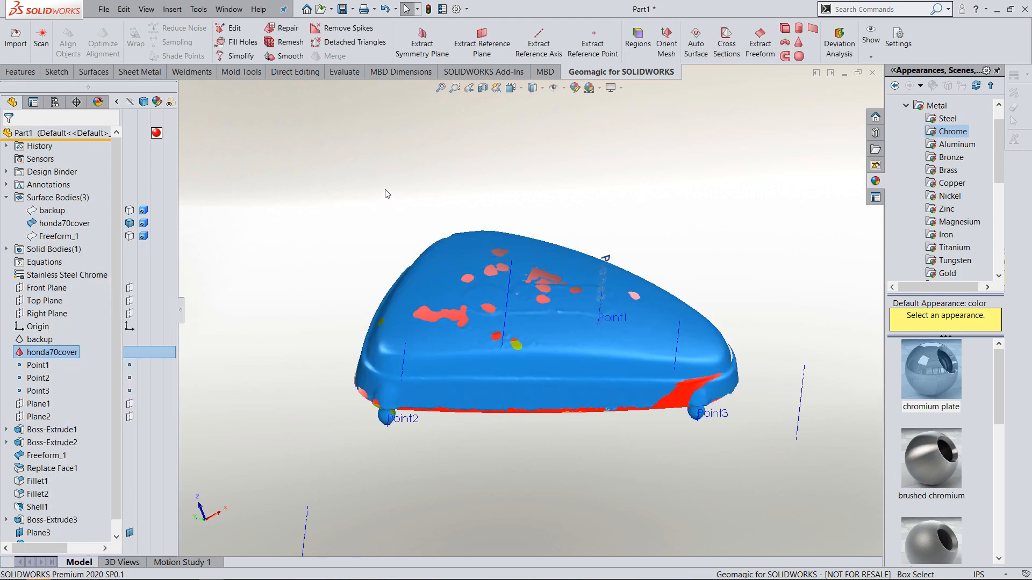
Run a Deviation Analysis of the Revolve1 solid body against the honda70cover mesh, inspect the colour map and close the analysis.
left_click(833, 51)
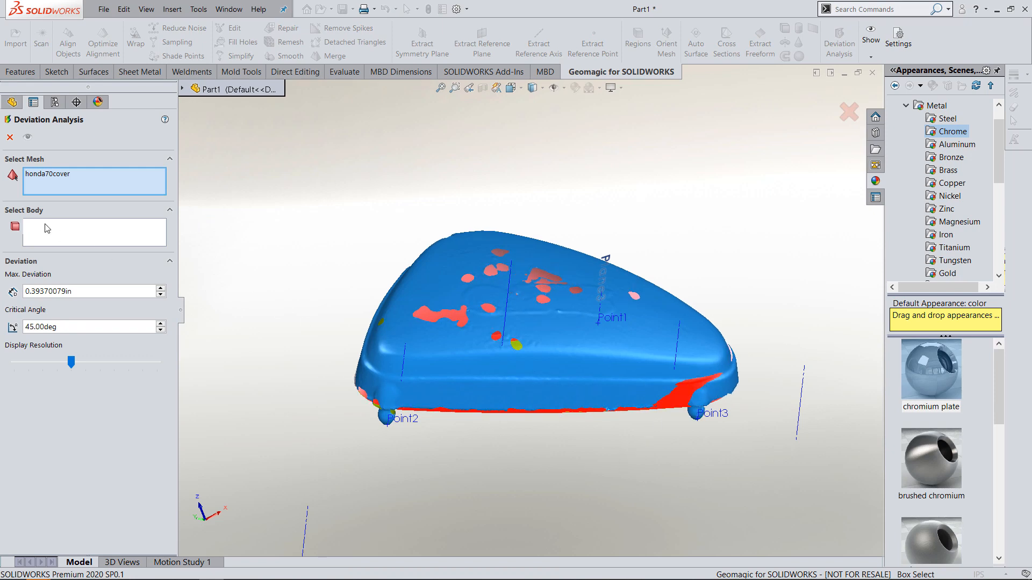
left_click(132, 243)
left_click(681, 407)
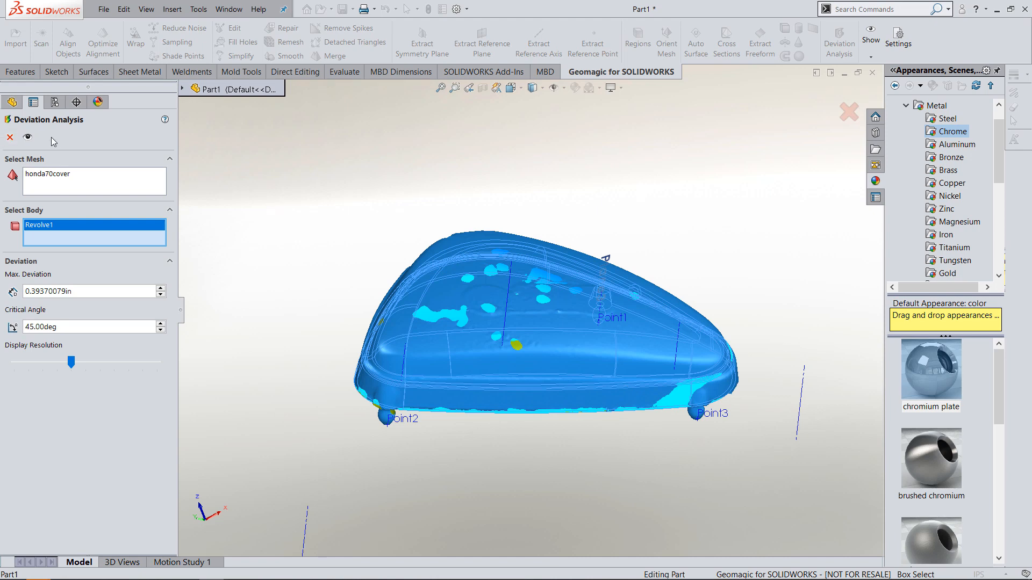
left_click(32, 138)
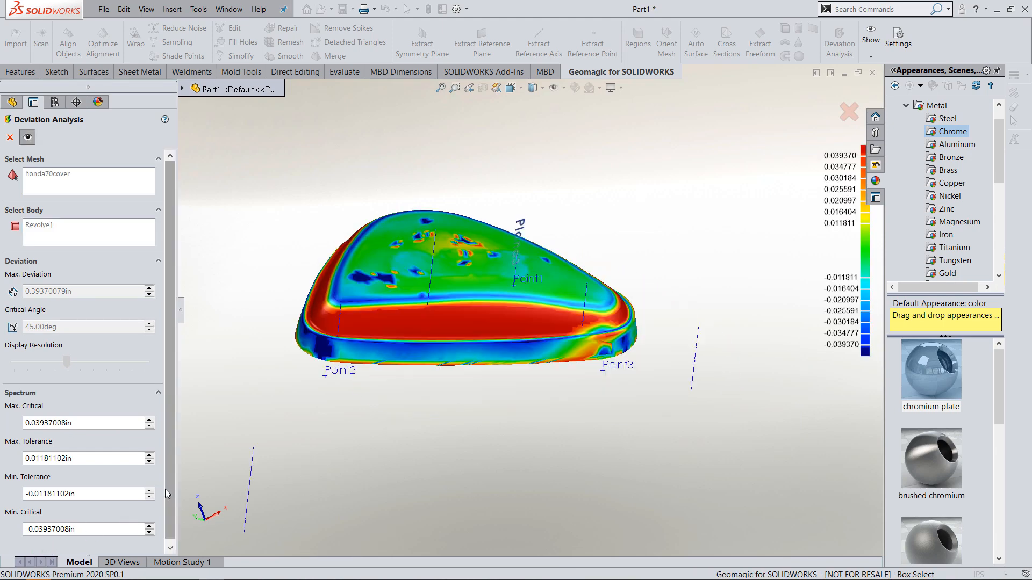
middle_click_drag(420, 424, 550, 329)
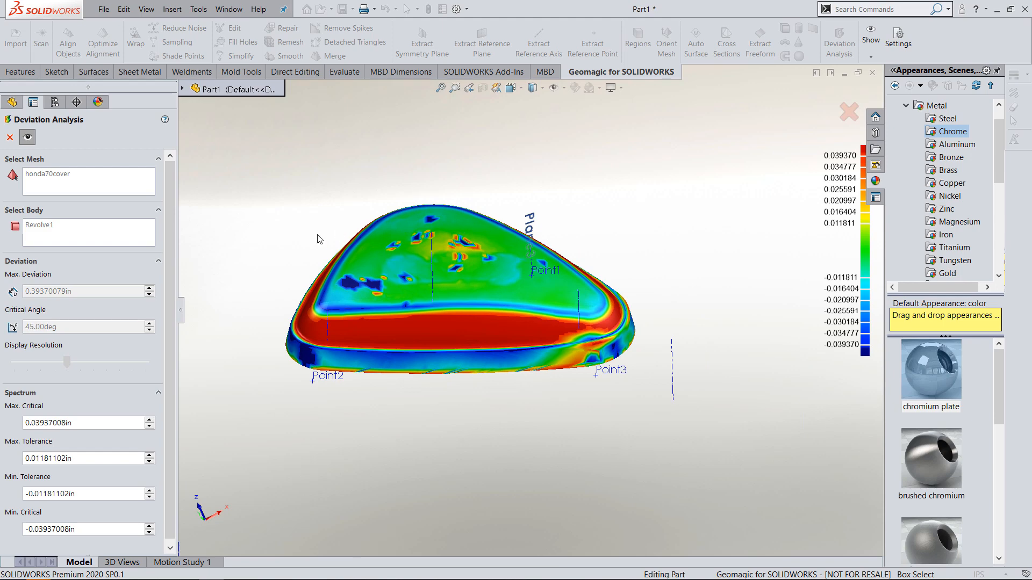
scroll(317, 235, "down", 2)
mouse_move(344, 262)
middle_mouse_down()
mouse_move(353, 243)
mouse_move(340, 266)
middle_mouse_up()
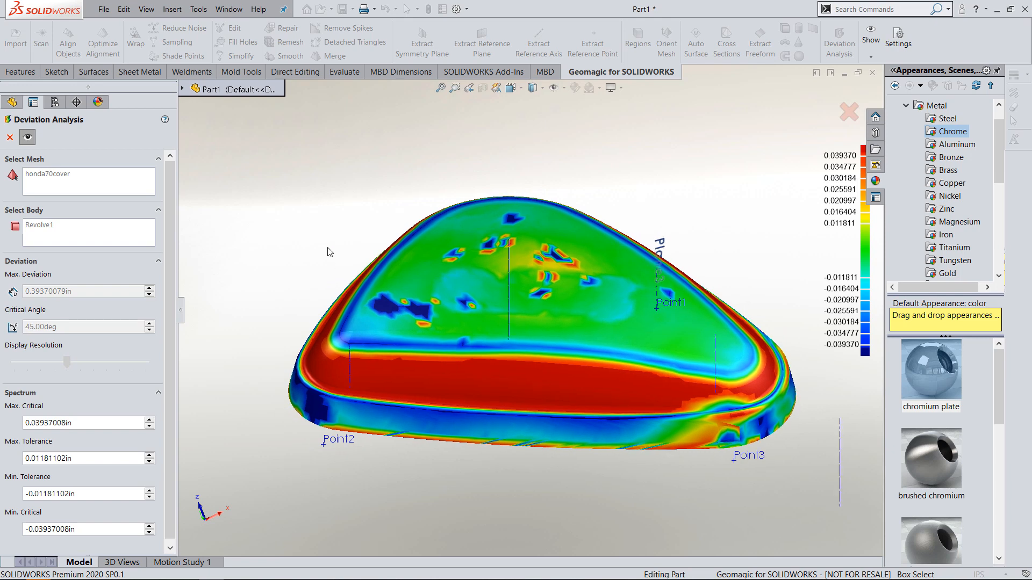
left_click(10, 137)
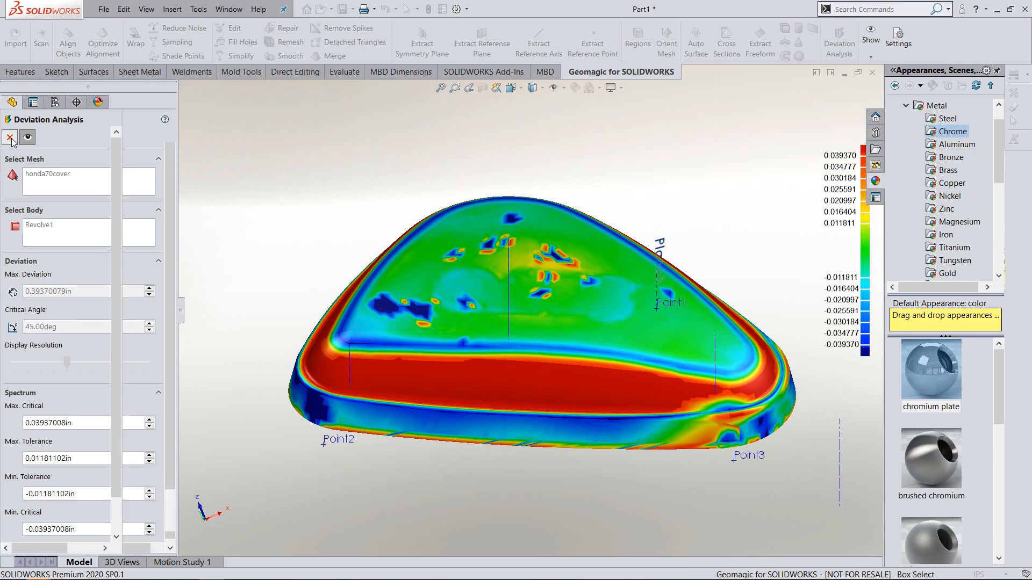